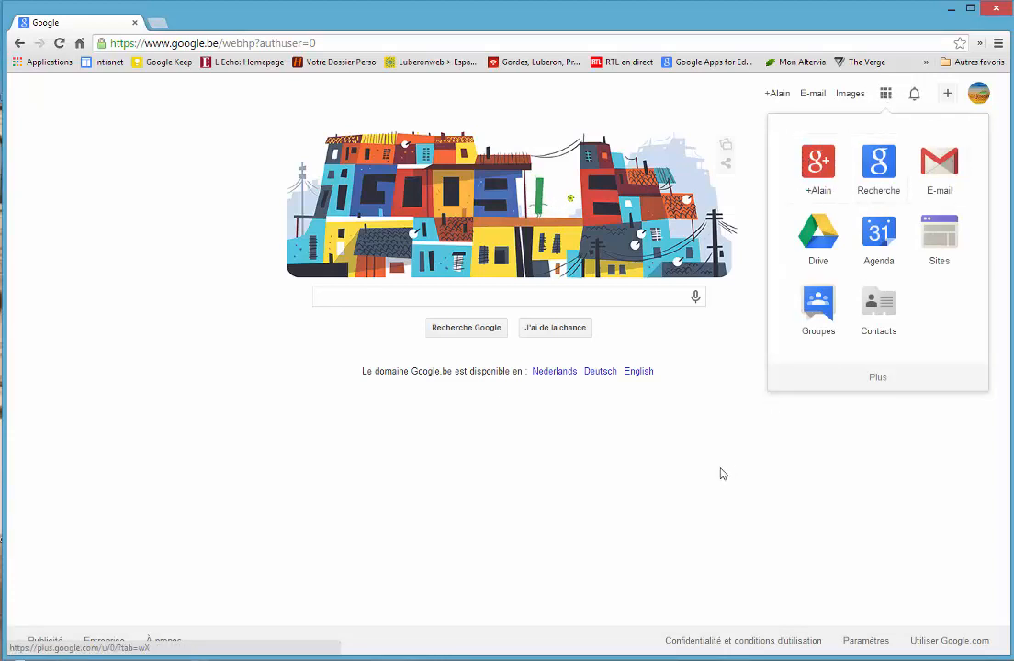
Step: Check the signed-in Google account and the other linked account in the account overview
left_click(696, 449)
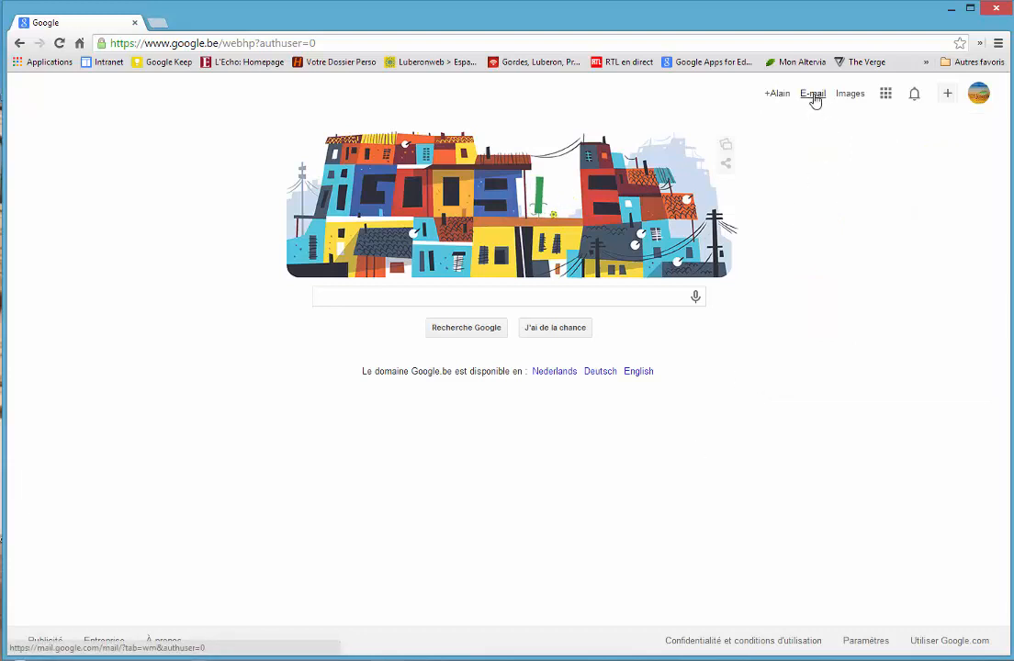
left_click(979, 96)
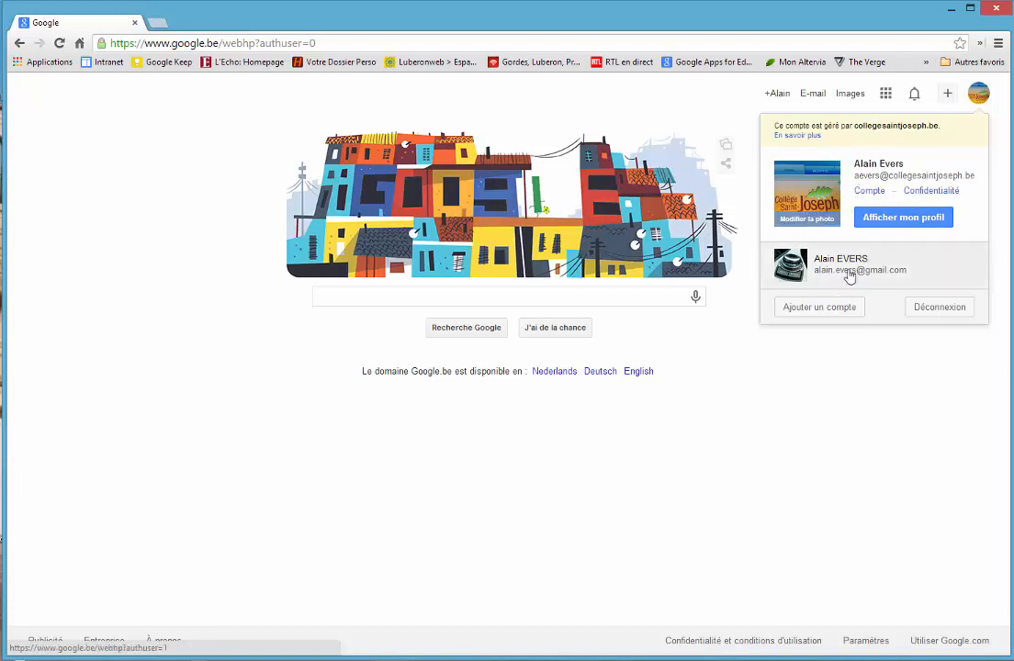
left_click(151, 236)
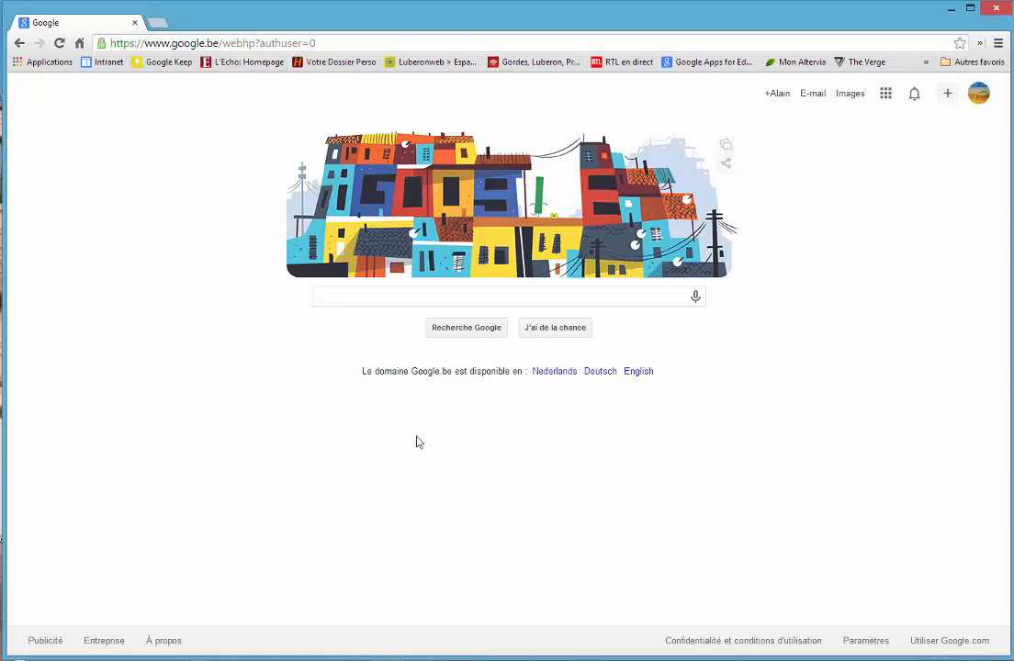
Step: Go to the Gmail inbox and bring up the task list, closing it again after viewing
left_click(813, 94)
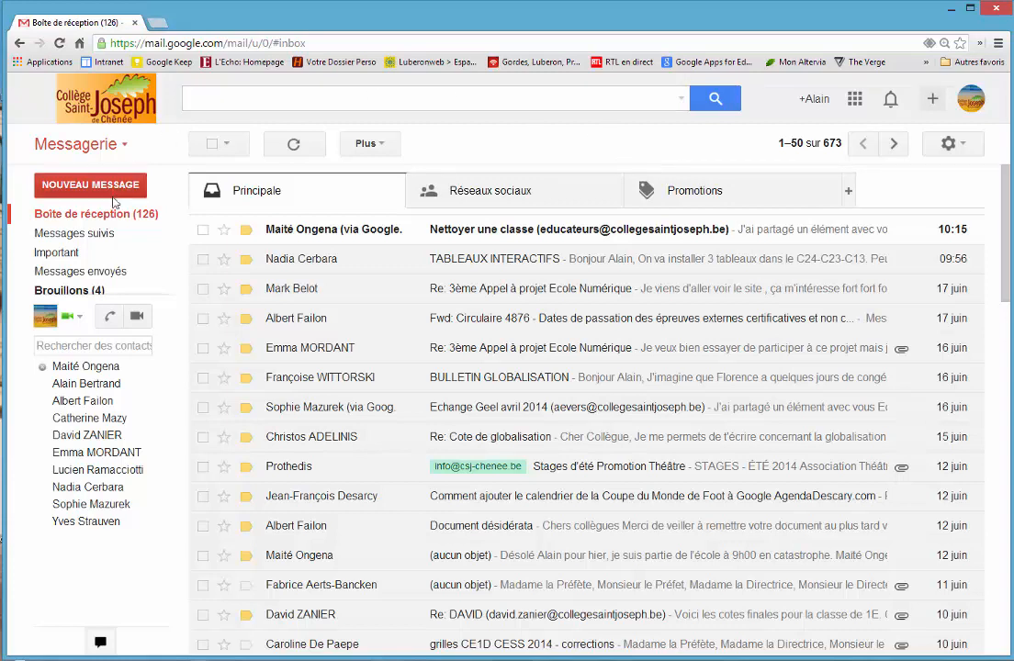
left_click(81, 147)
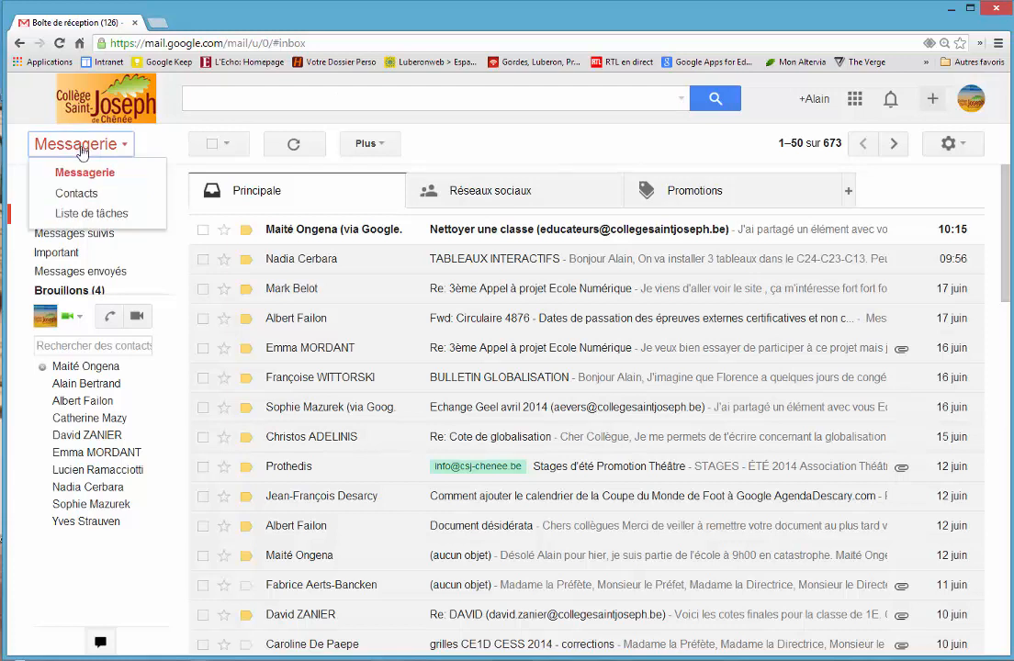
left_click(94, 214)
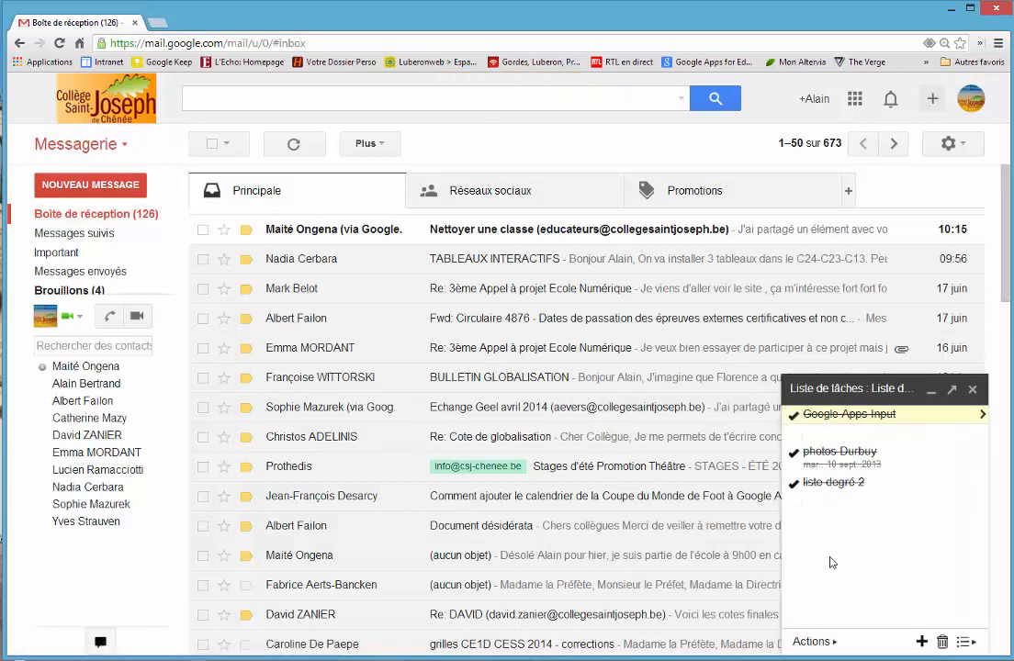
left_click(971, 389)
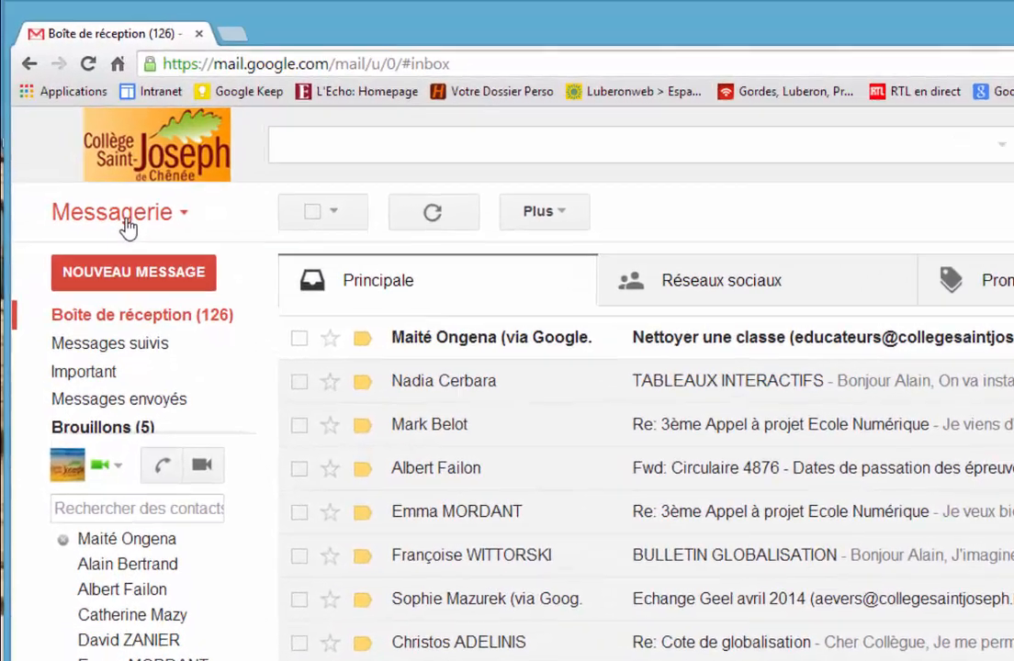
Step: Display the contact list and return to the mailbox
left_click(82, 144)
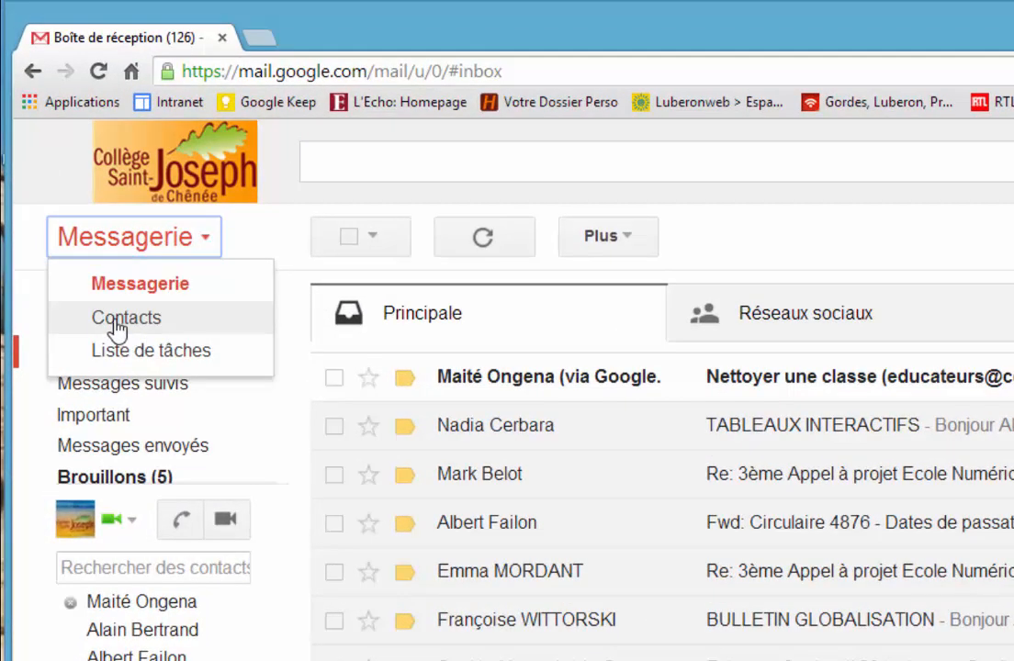
left_click(126, 318)
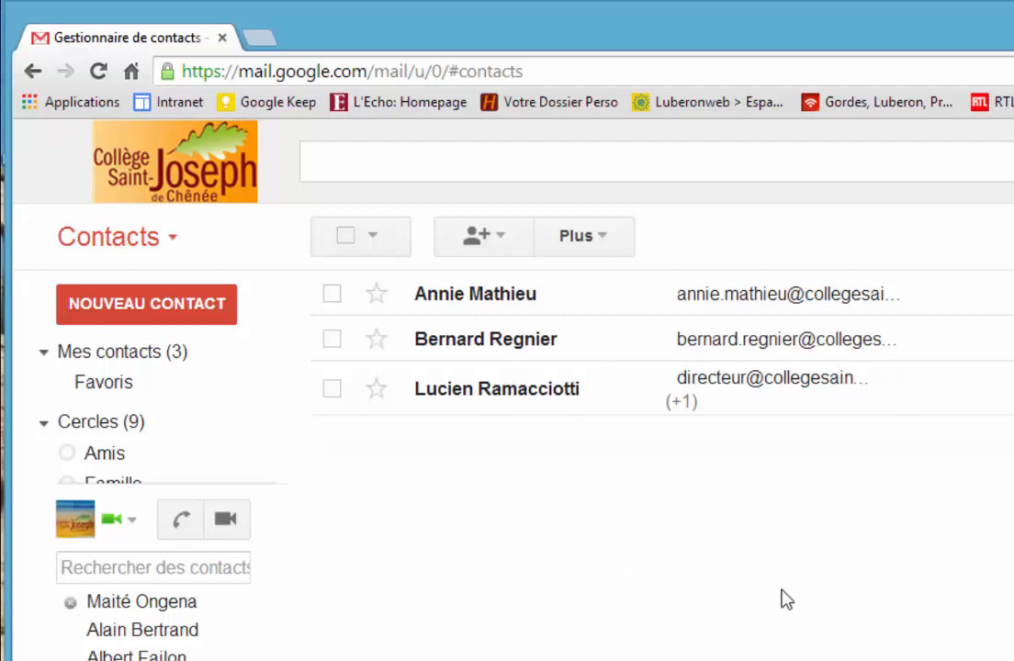
left_click(124, 243)
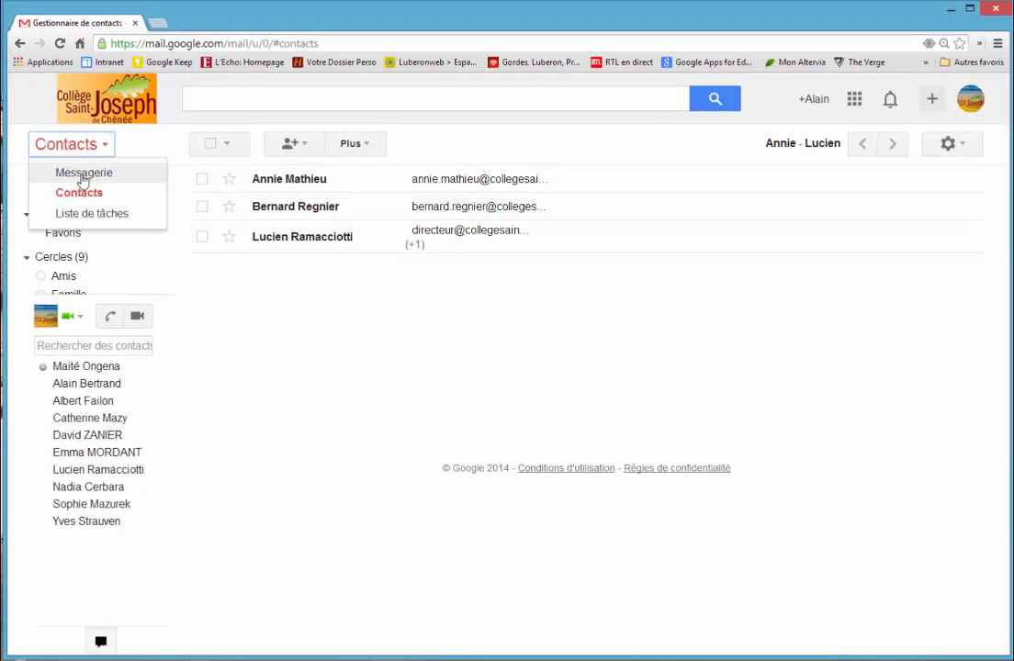
left_click(83, 174)
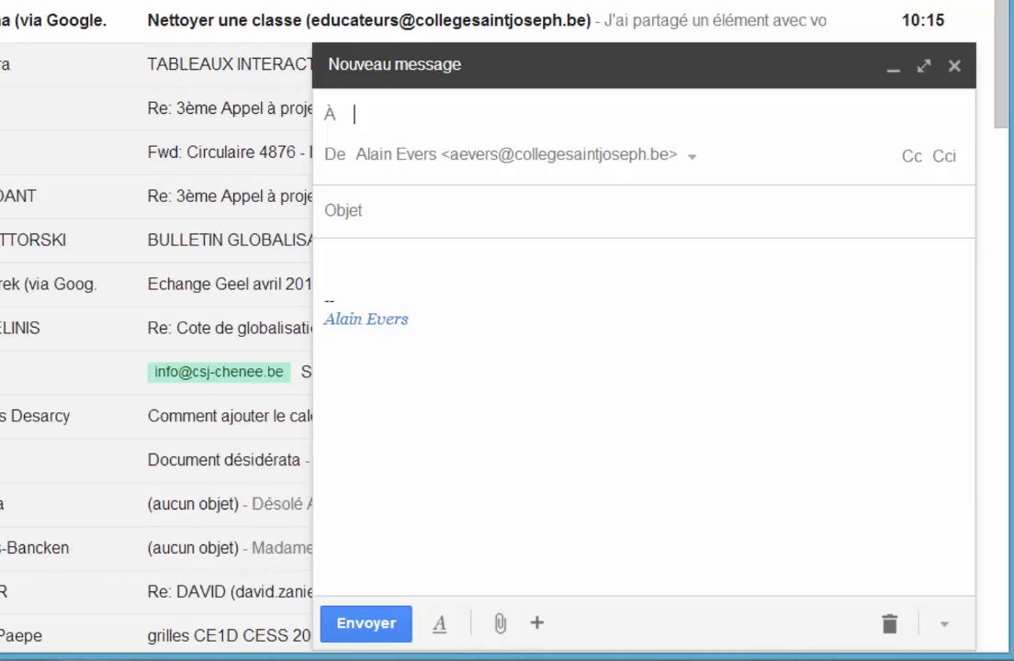
type("zani")
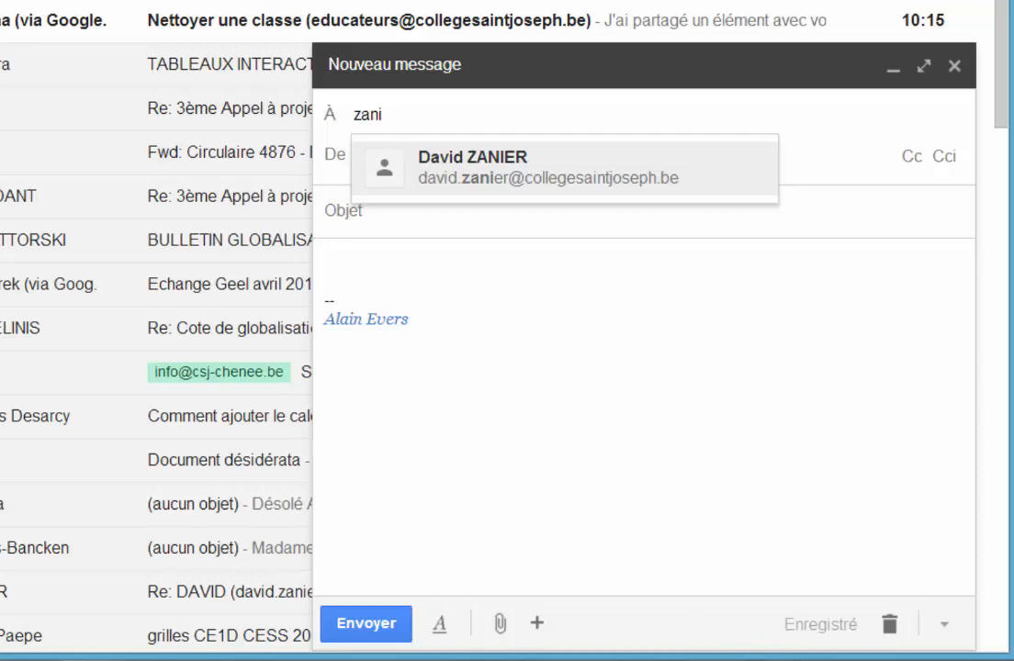
key("BackSpace")
key("BackSpace")
key("BackSpace")
key("BackSpace")
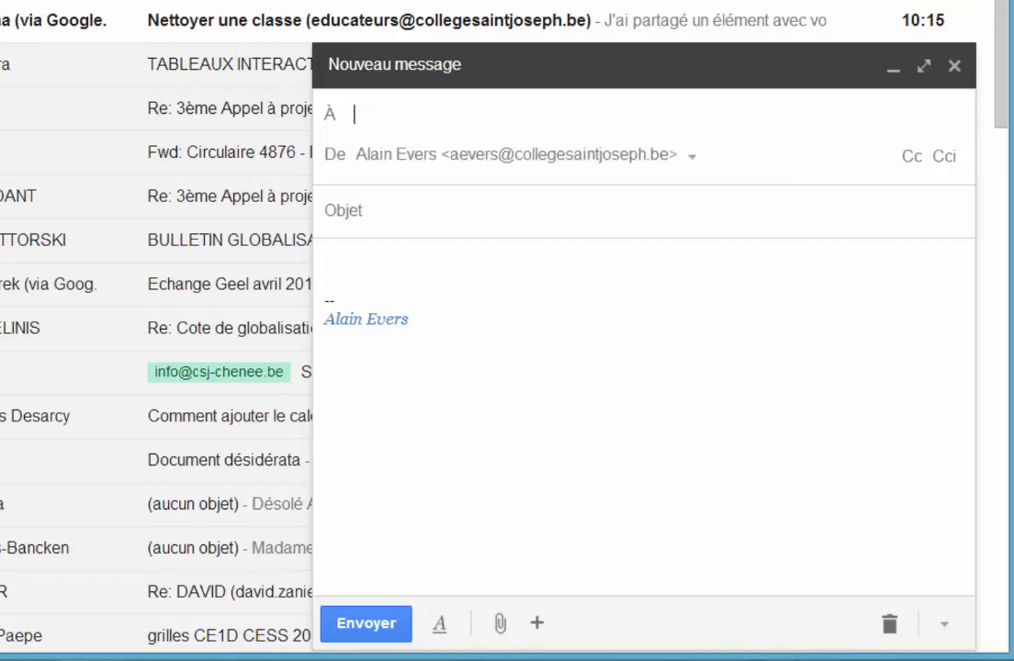
Step: Address the new message to the college director using the first suggestion for "dire", and close the message window
type("dire")
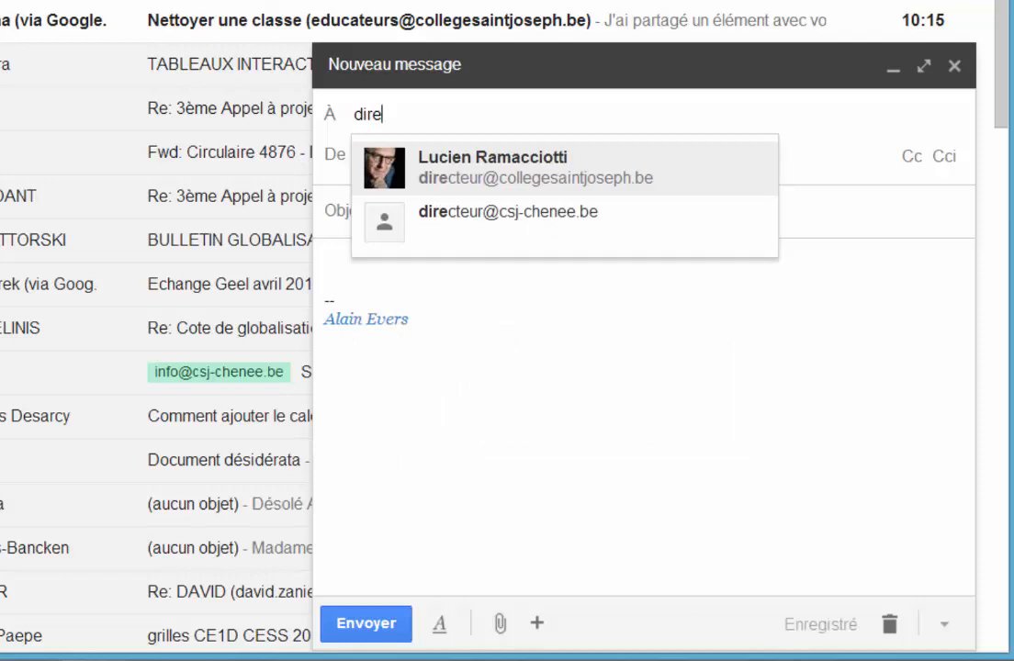
left_click(428, 149)
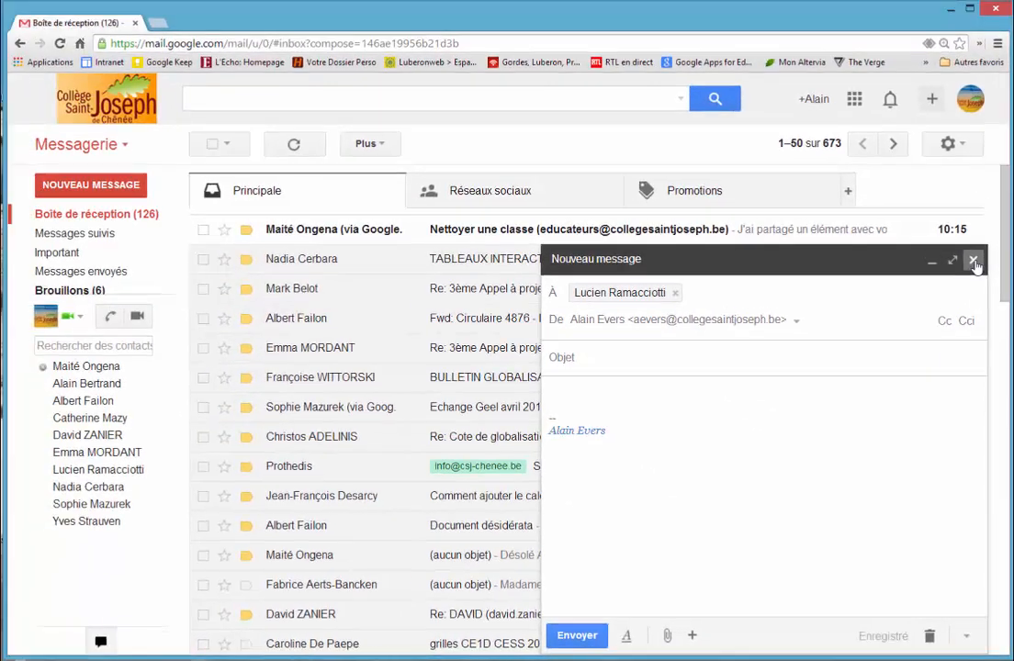
left_click(956, 84)
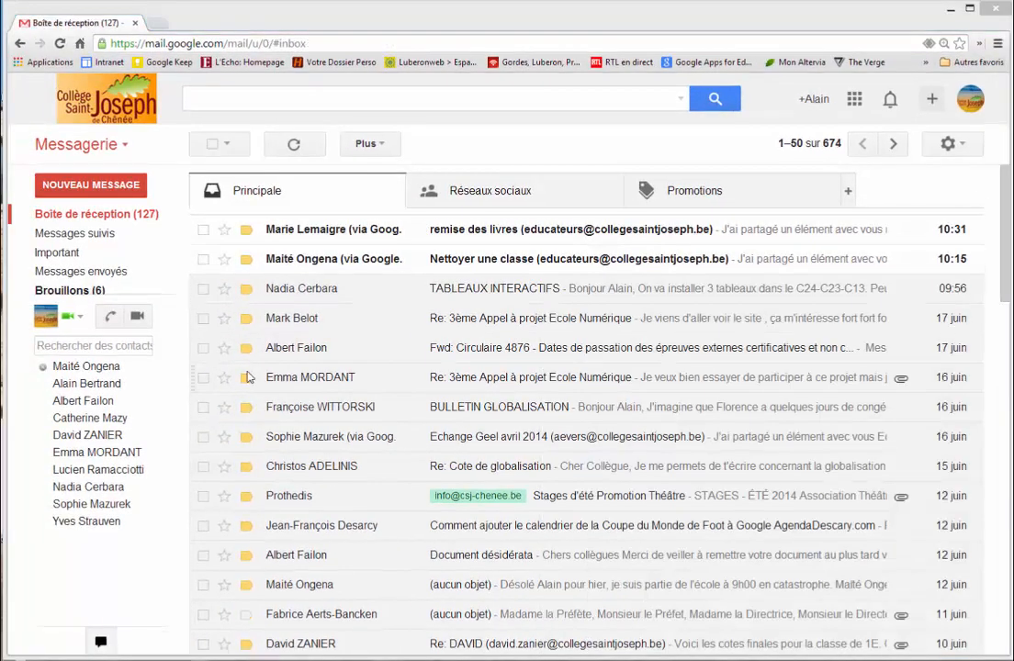
Step: Search the mail for "tic" and go back to the inbox
left_click(321, 98)
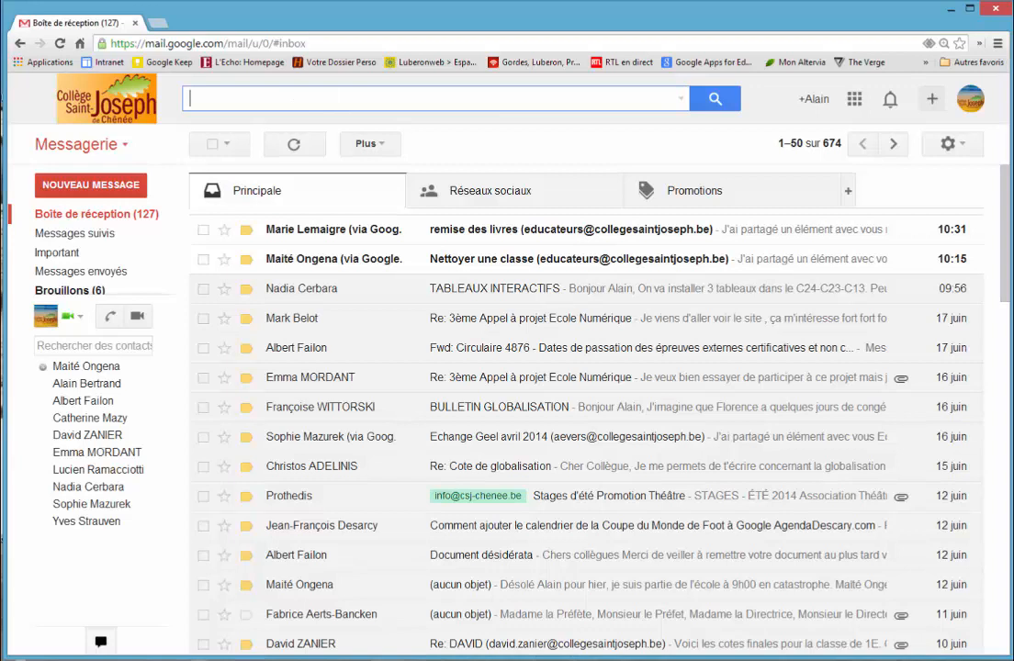
type("tic")
key("Return")
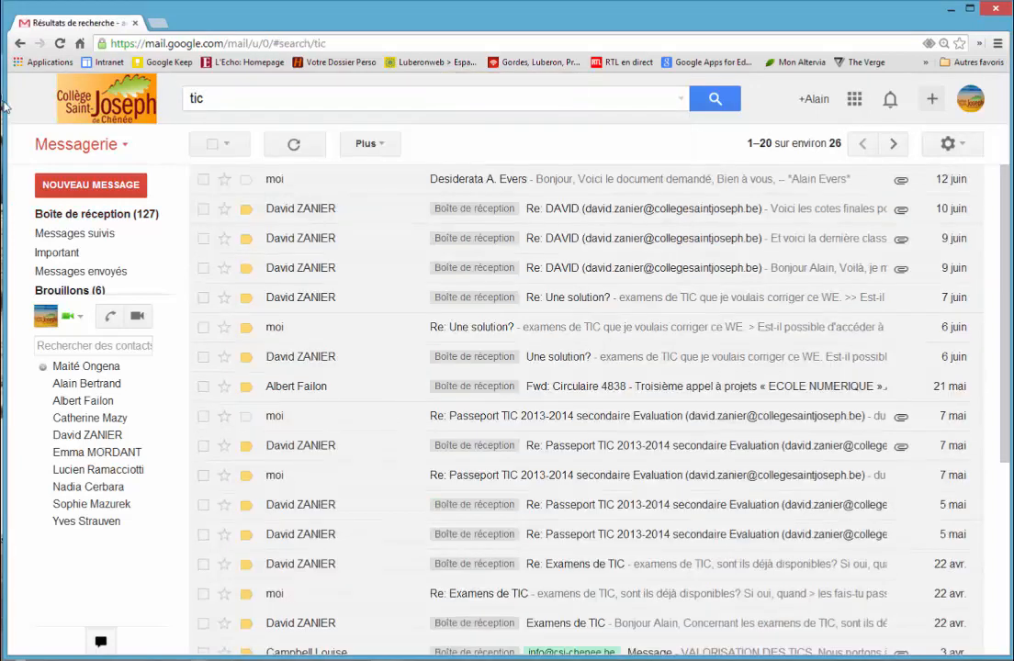
left_click(106, 213)
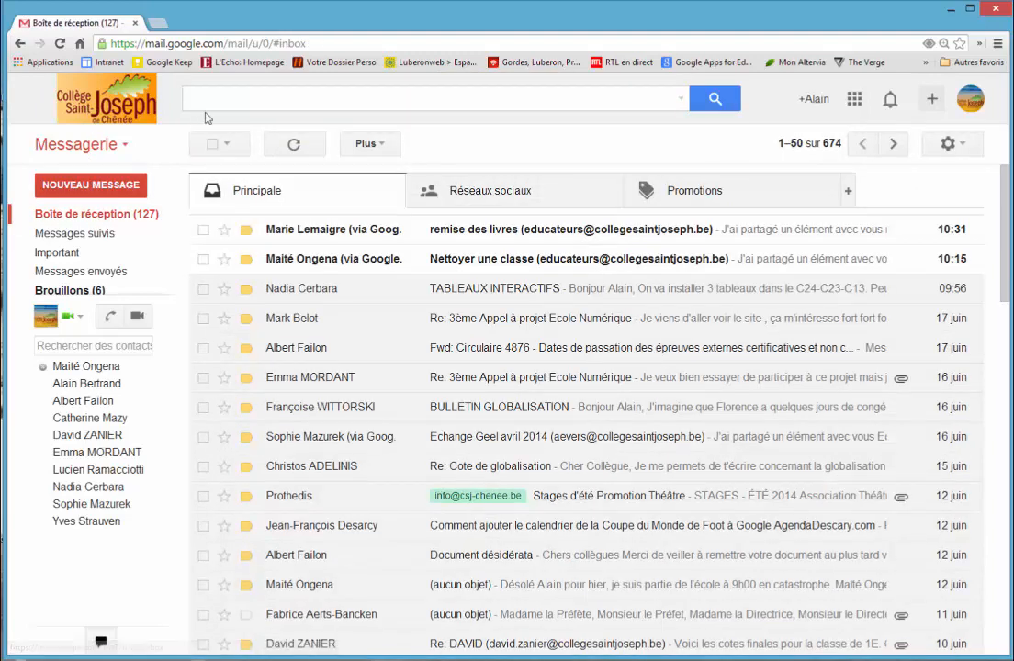
Step: Search for messages involving the first colleague suggested for the partly entered first name, and return to the inbox
left_click(196, 103)
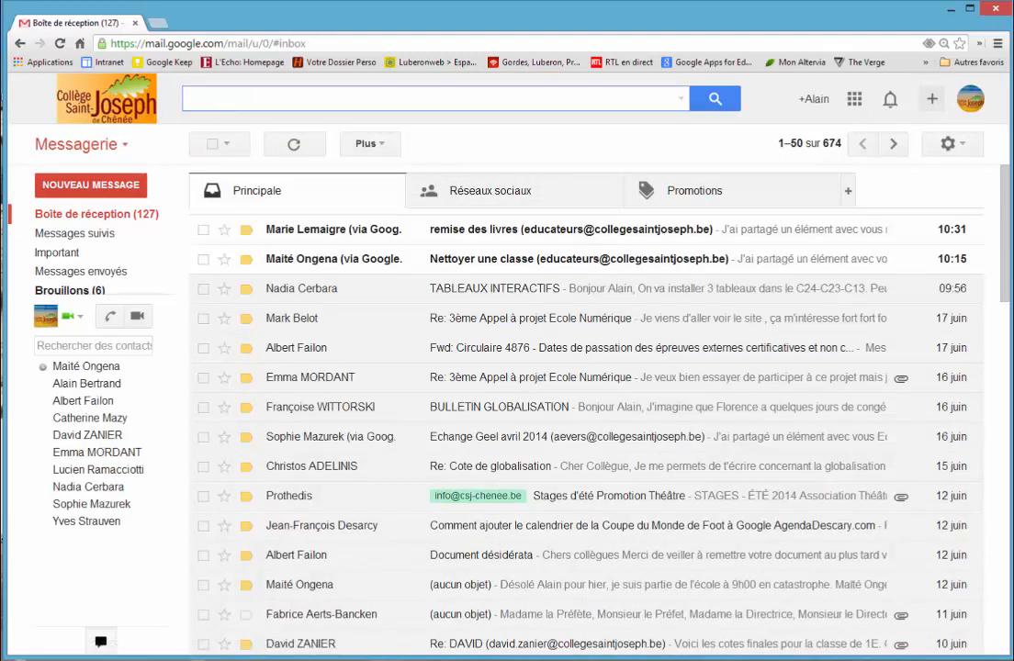
type("sop")
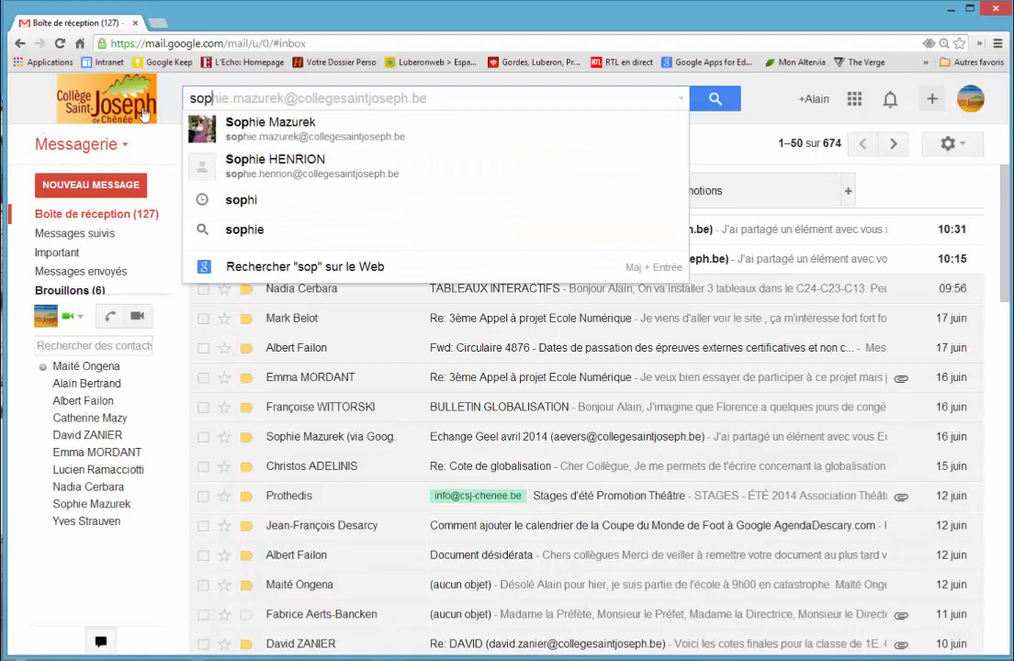
left_click(267, 128)
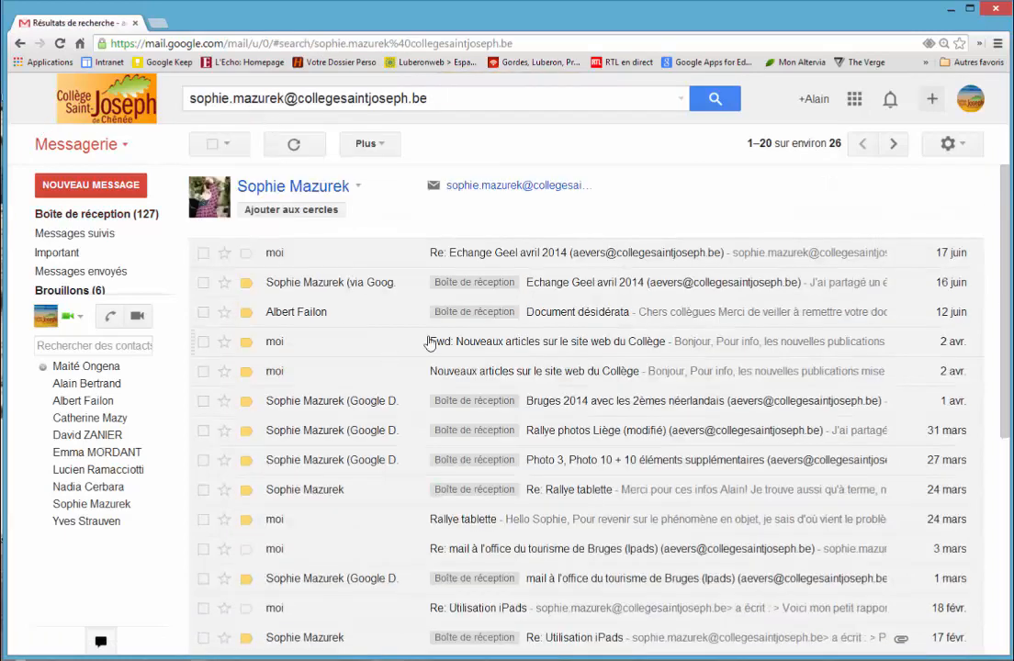
left_click(97, 214)
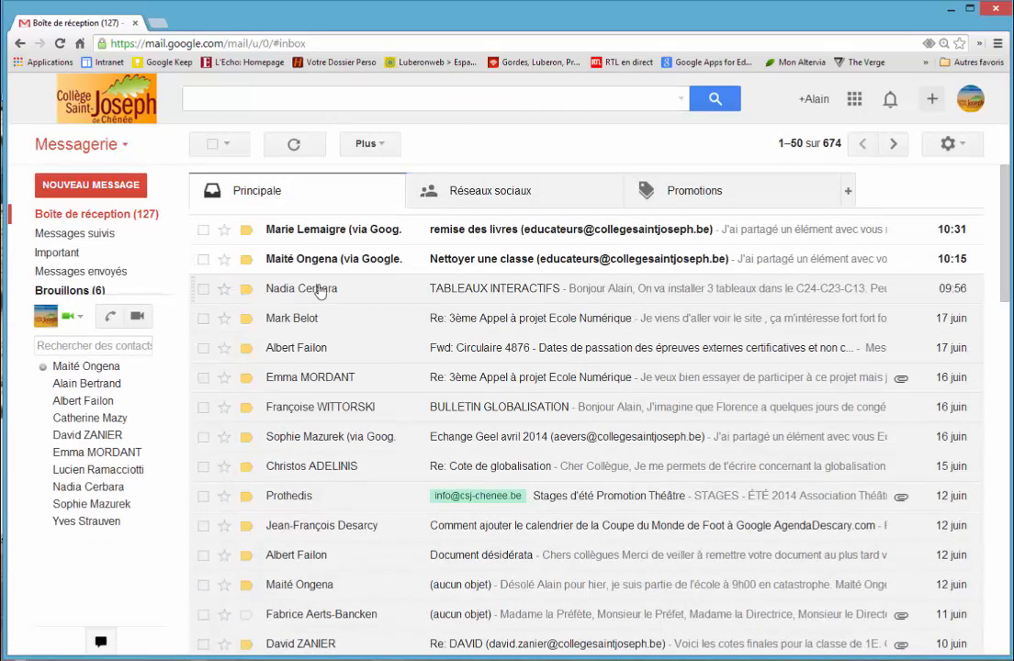
Step: Open the full contact details of the sender of "TABLEAUX INTERACTIFS" and look at the group assignment options
mouse_move(319, 291)
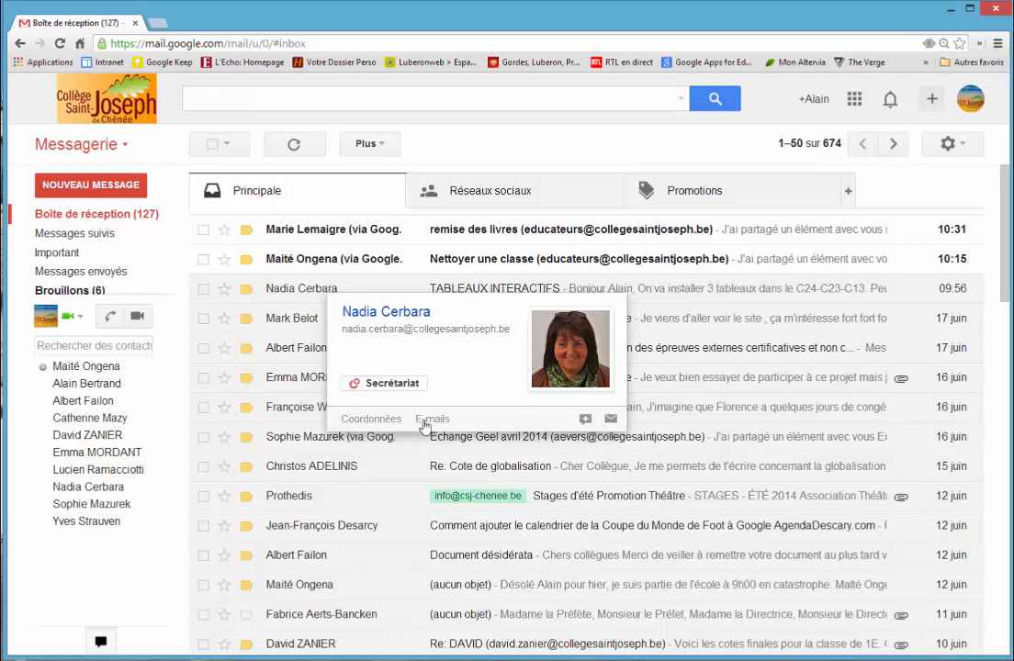
left_click(370, 420)
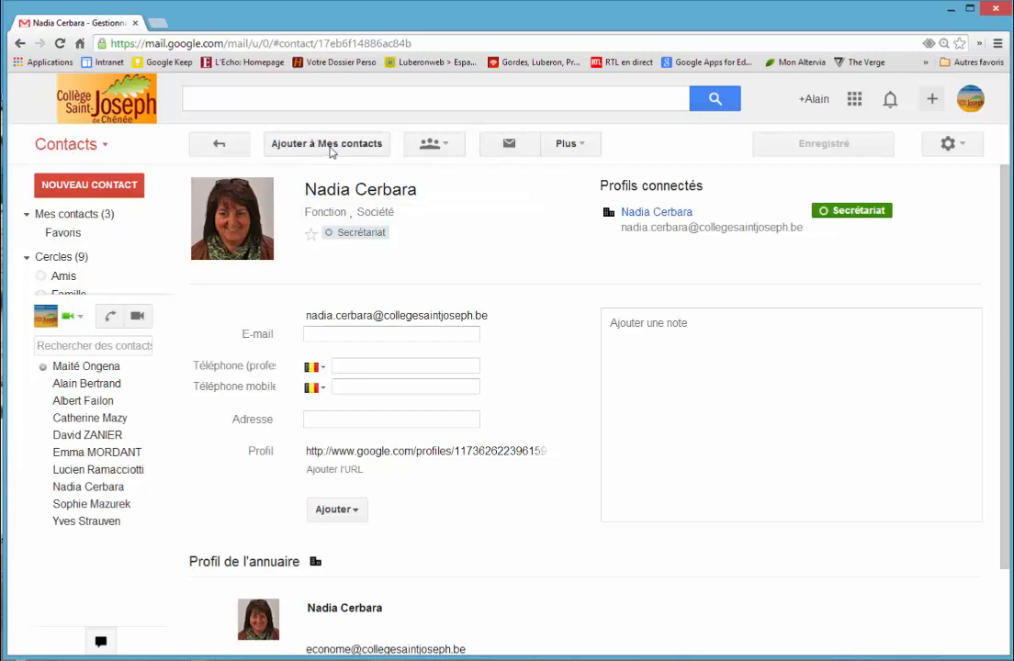
left_click(439, 147)
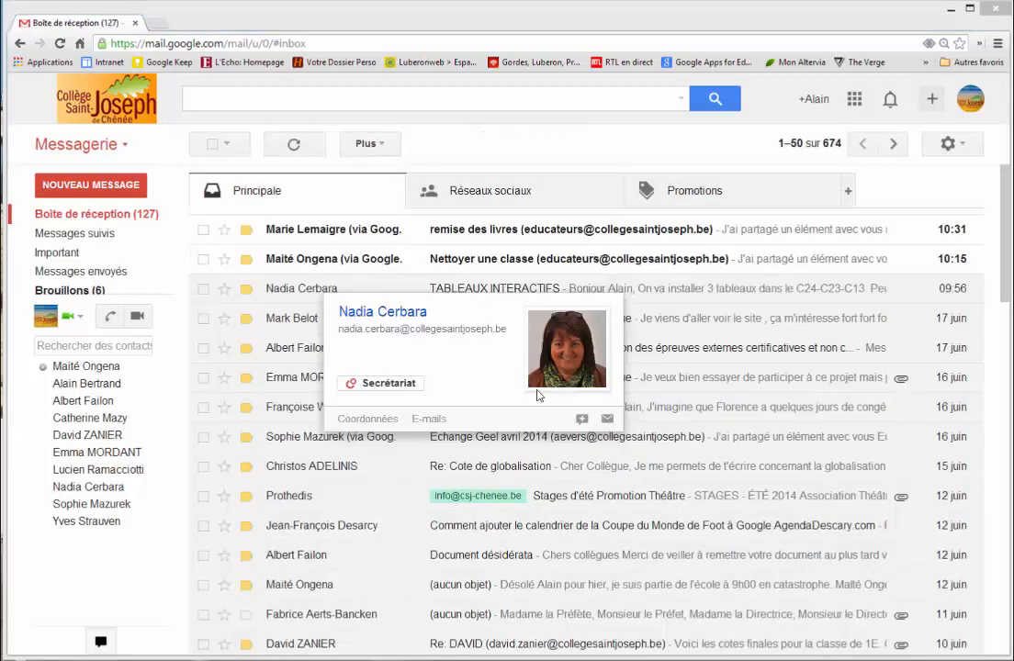
Step: List the e-mails exchanged with the "TABLEAUX INTERACTIFS" sender, and start a message to that person from the inbox contact card
left_click(428, 421)
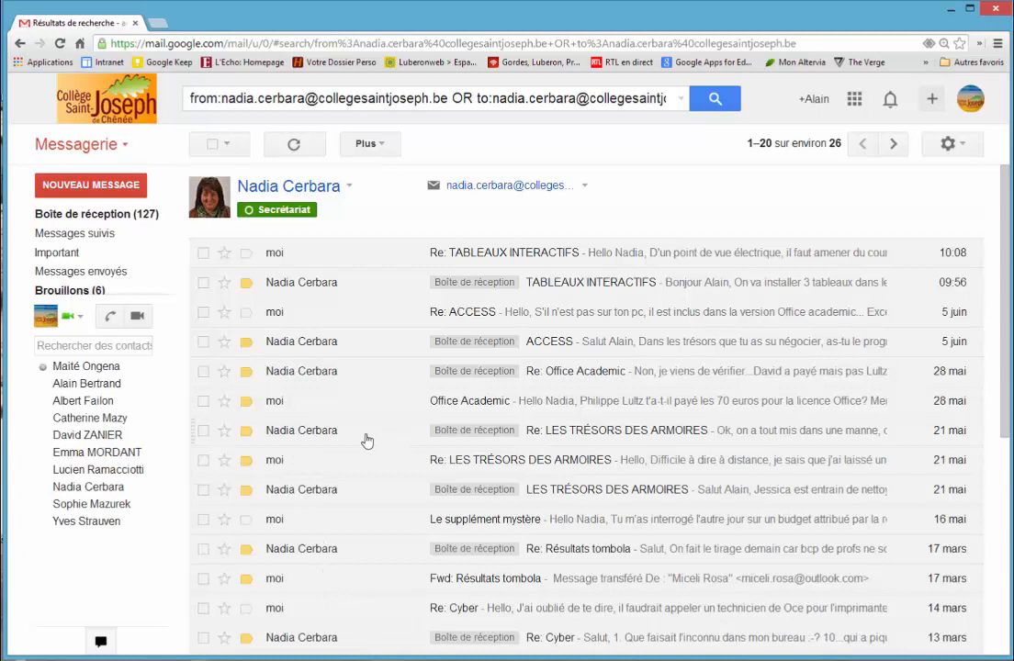
key("alt+Left")
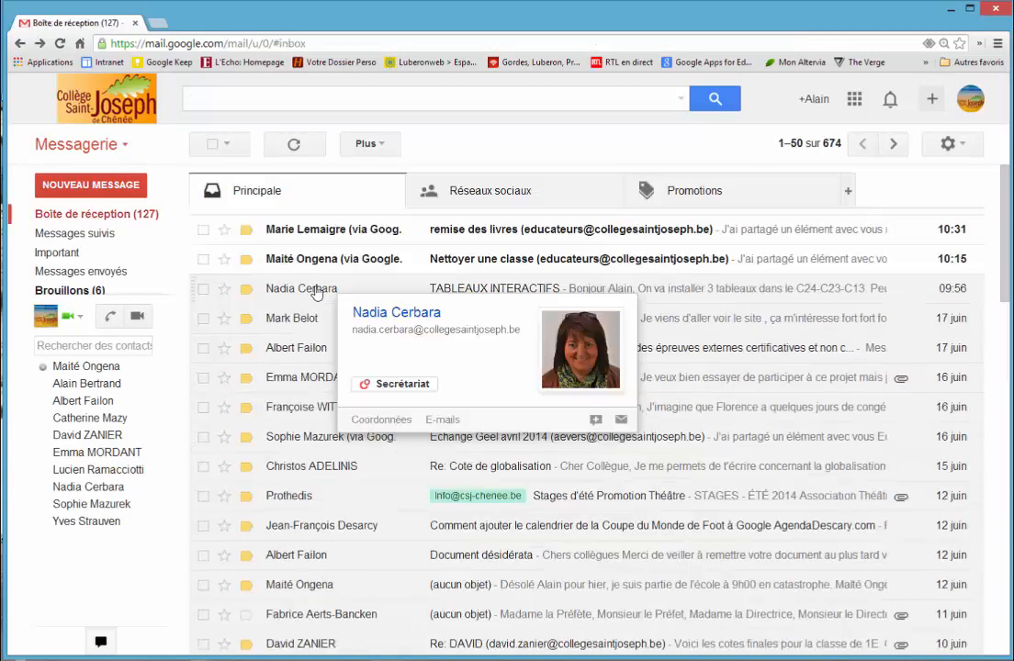
left_click(621, 423)
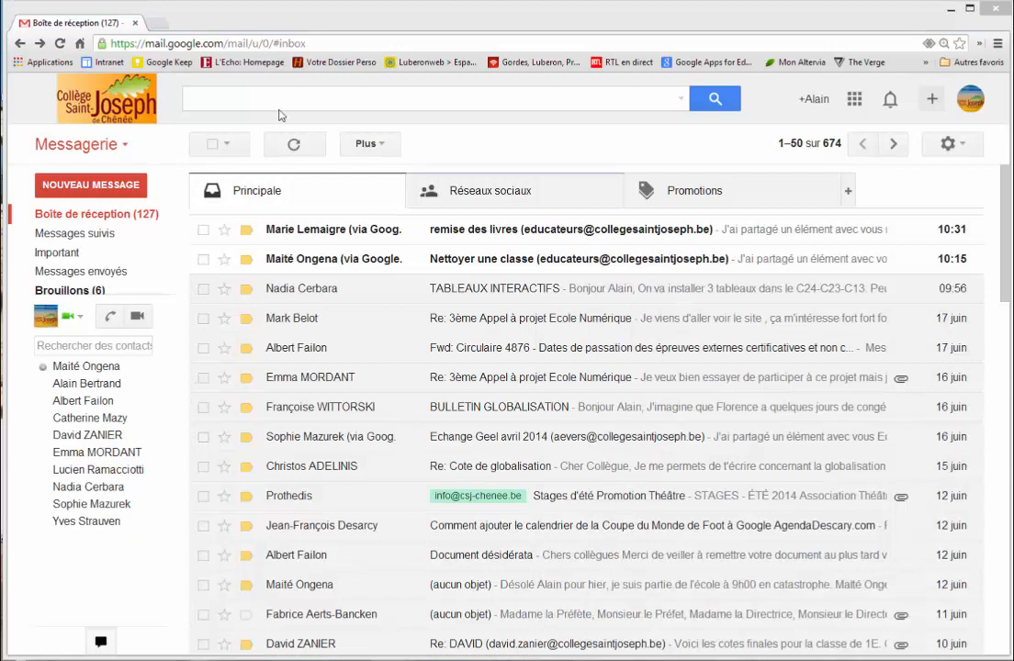
Step: Start a new message, enlarge its window to full screen and restore the normal size
left_click(91, 186)
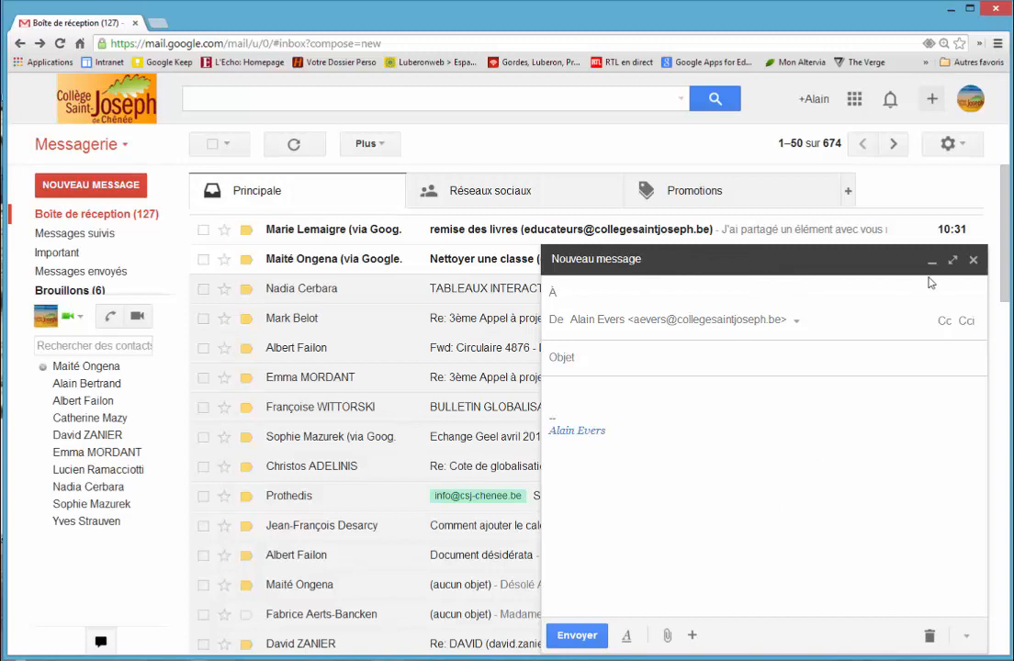
left_click(953, 260)
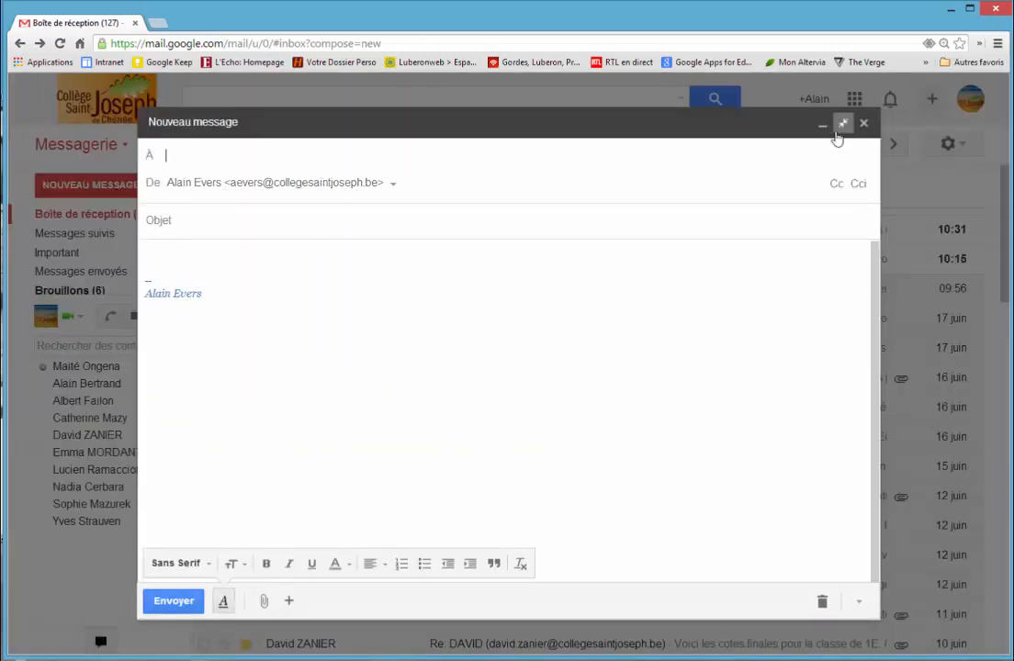
left_click(844, 124)
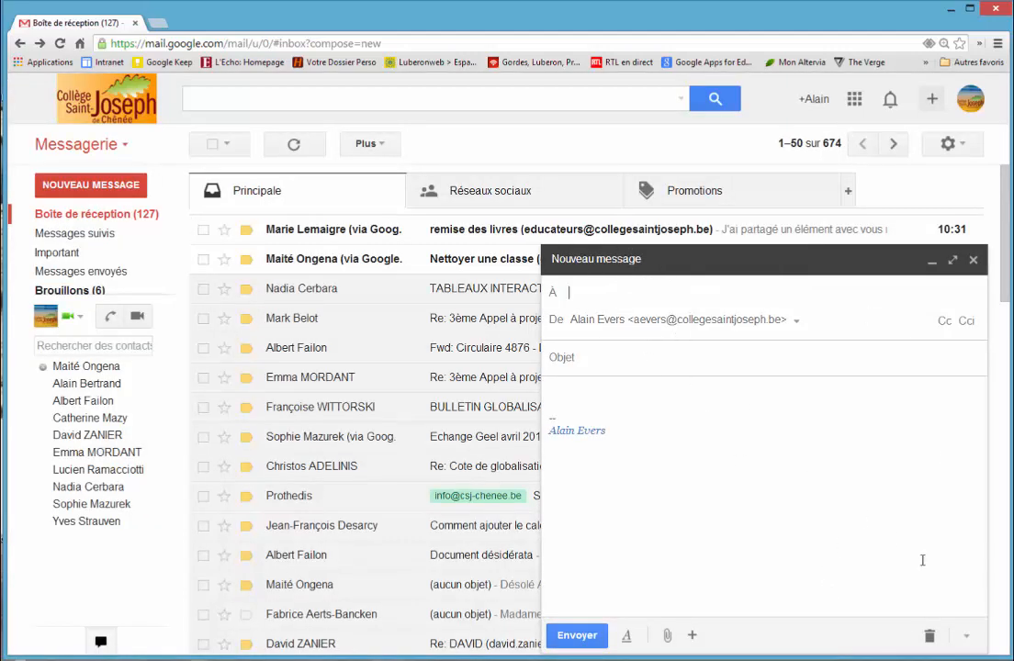
Step: Make new messages open in full screen by default, and reopen a new message to apply it
left_click(969, 640)
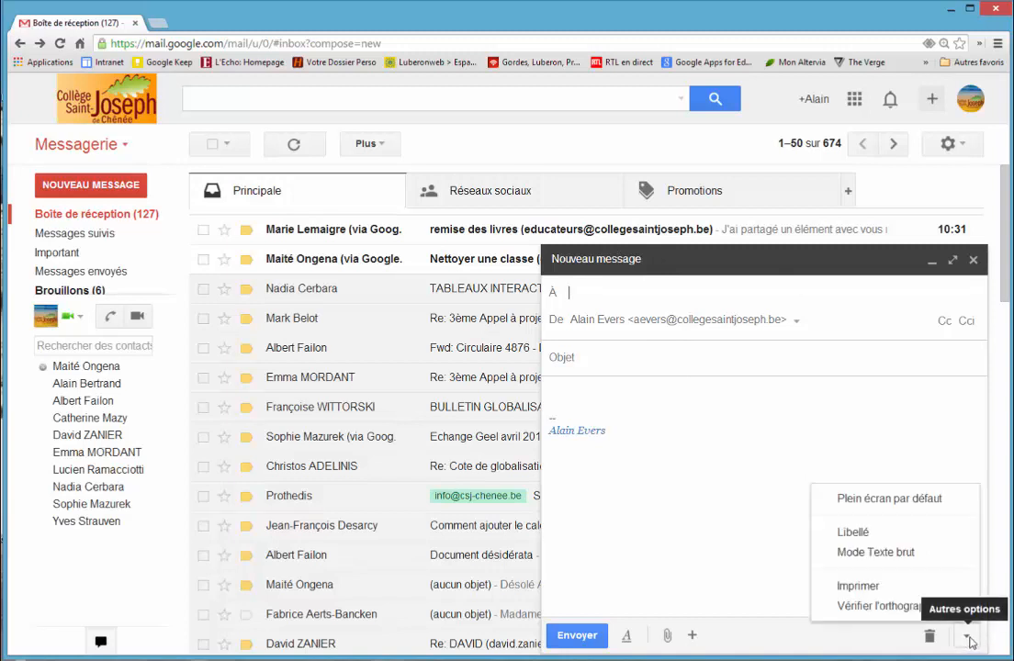
left_click(883, 503)
left_click(974, 260)
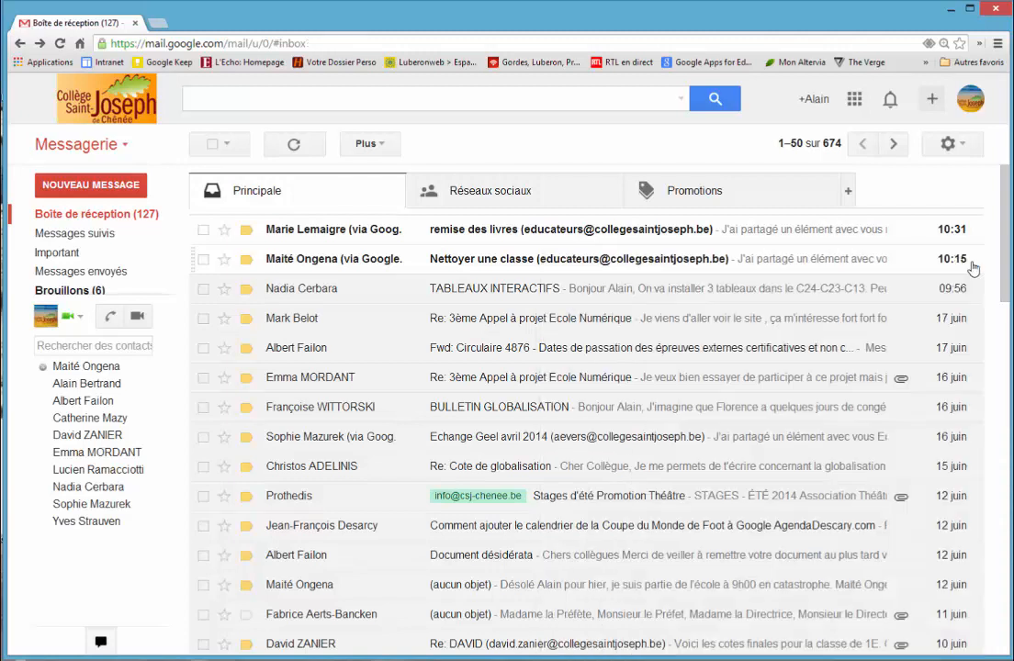
left_click(122, 187)
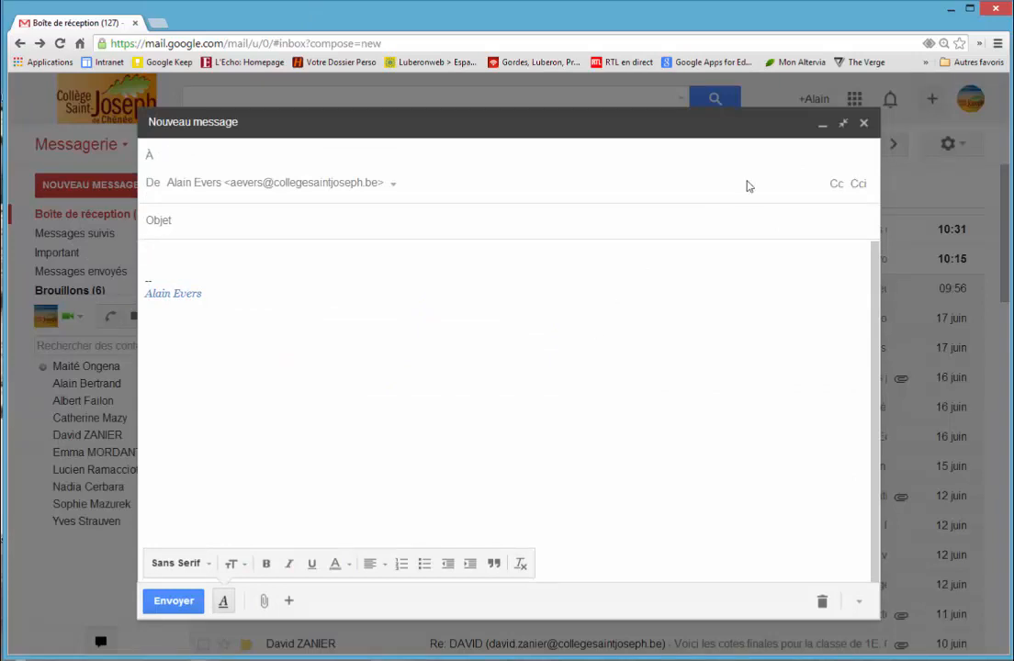
Step: Turn off full screen as the default for new messages, and reopen a new message to apply it
left_click(875, 349)
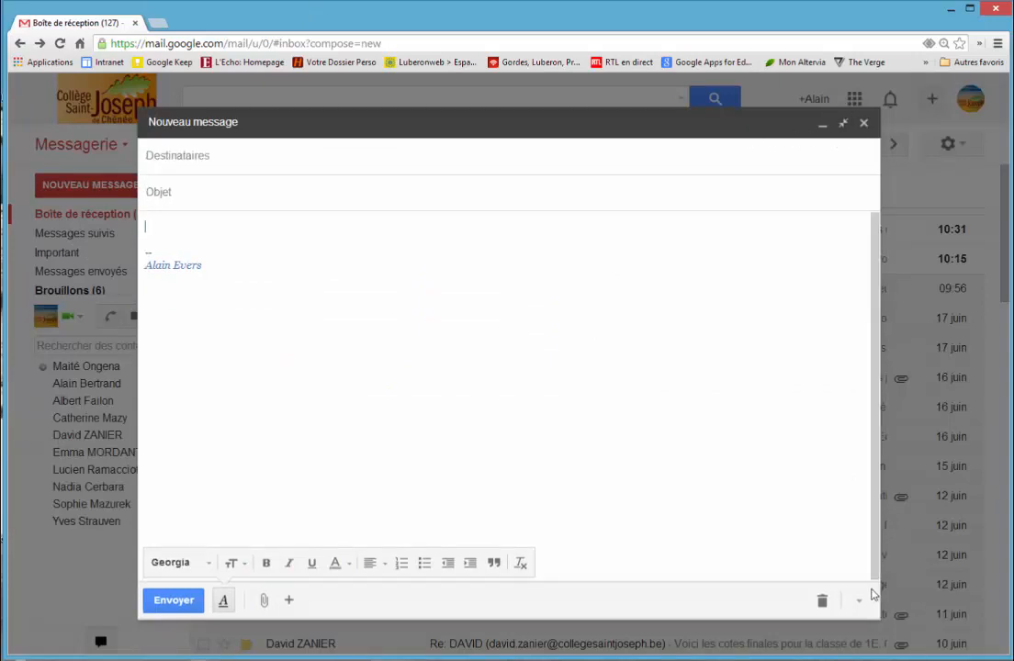
left_click(858, 606)
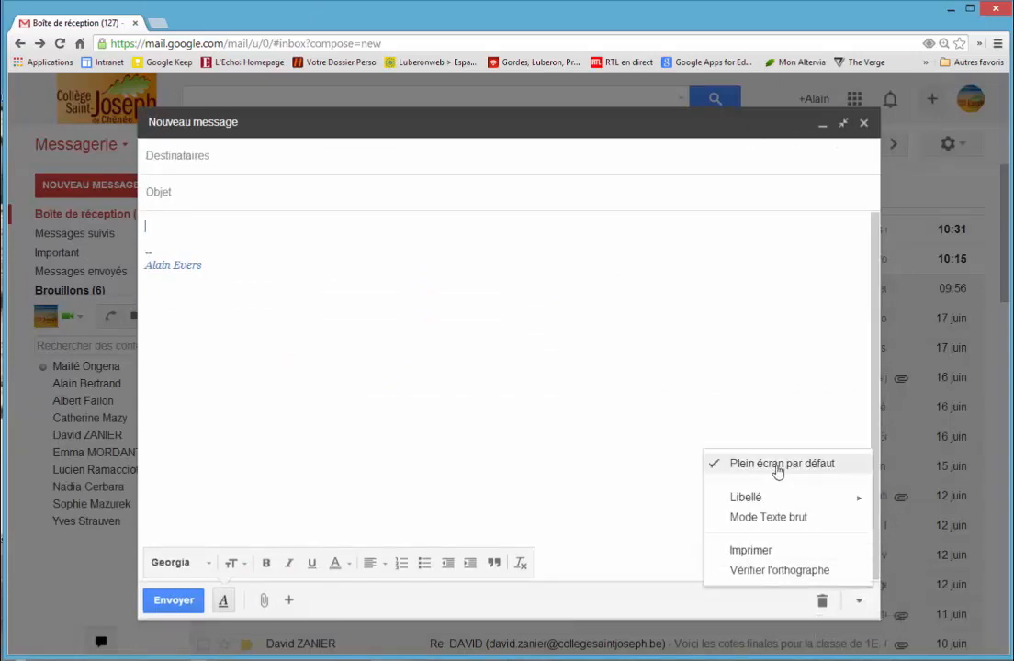
left_click(779, 469)
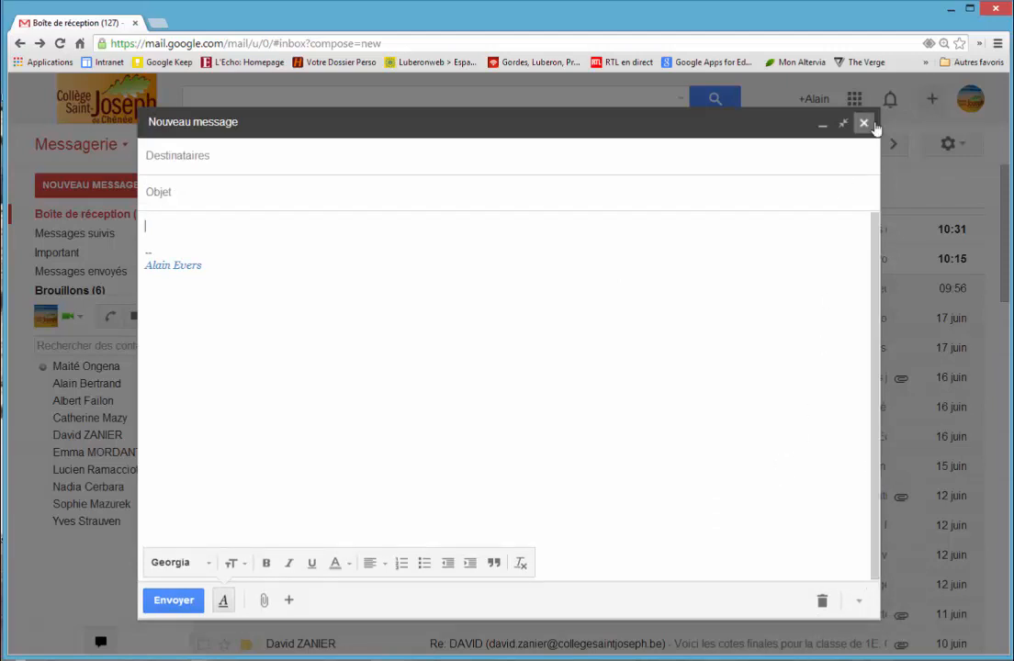
left_click(863, 122)
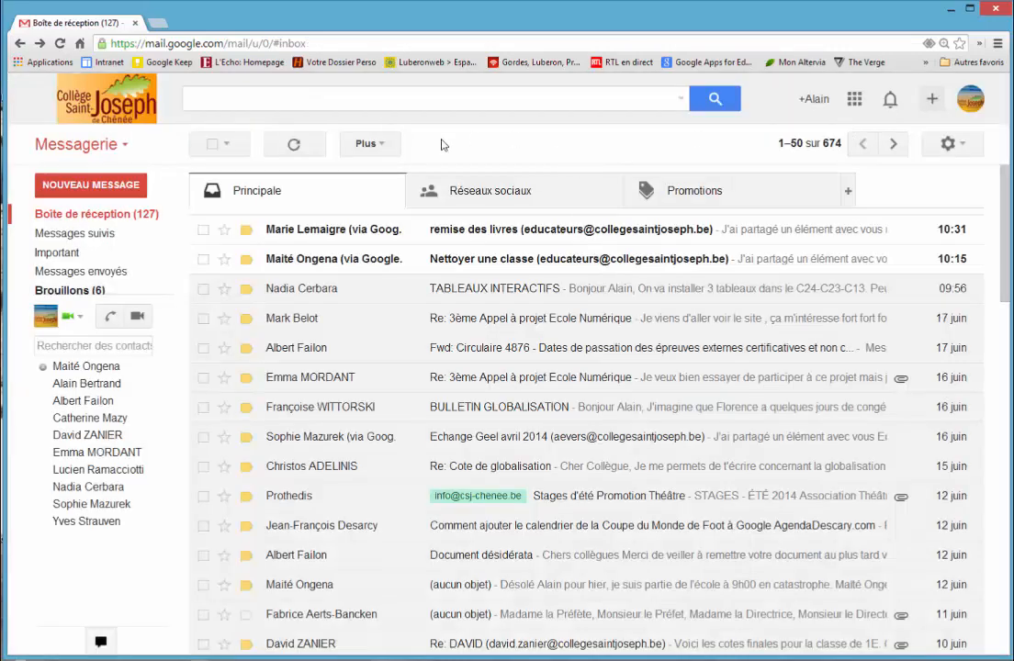
left_click(110, 185)
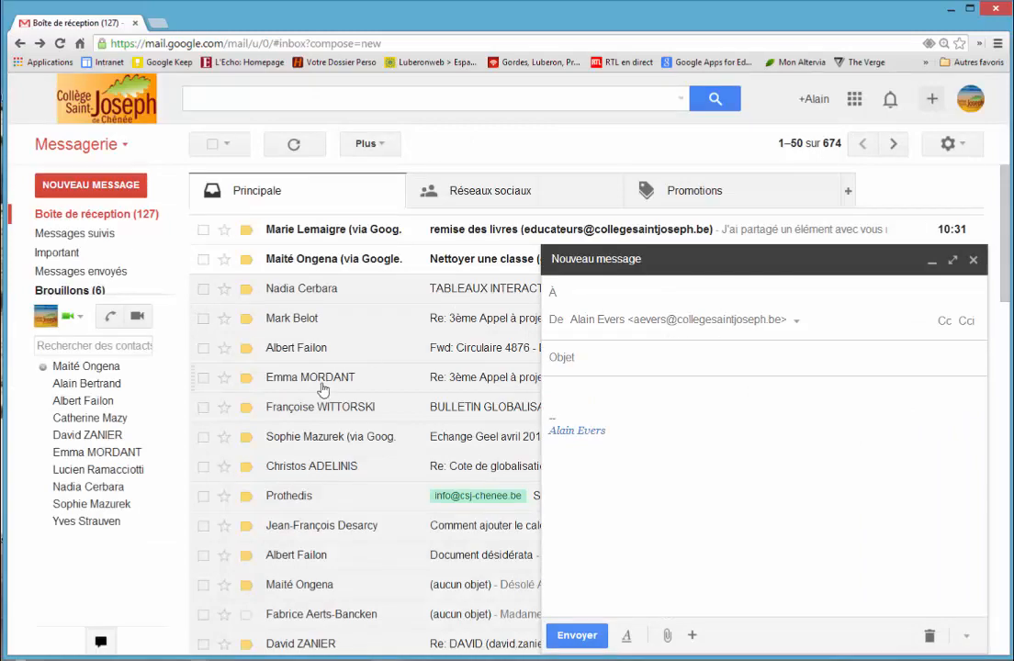
Step: Keep the new message open while browsing the inbox, read the "Fwd: Daspa" e-mail and return to the inbox
scroll(366, 430, "down", 6)
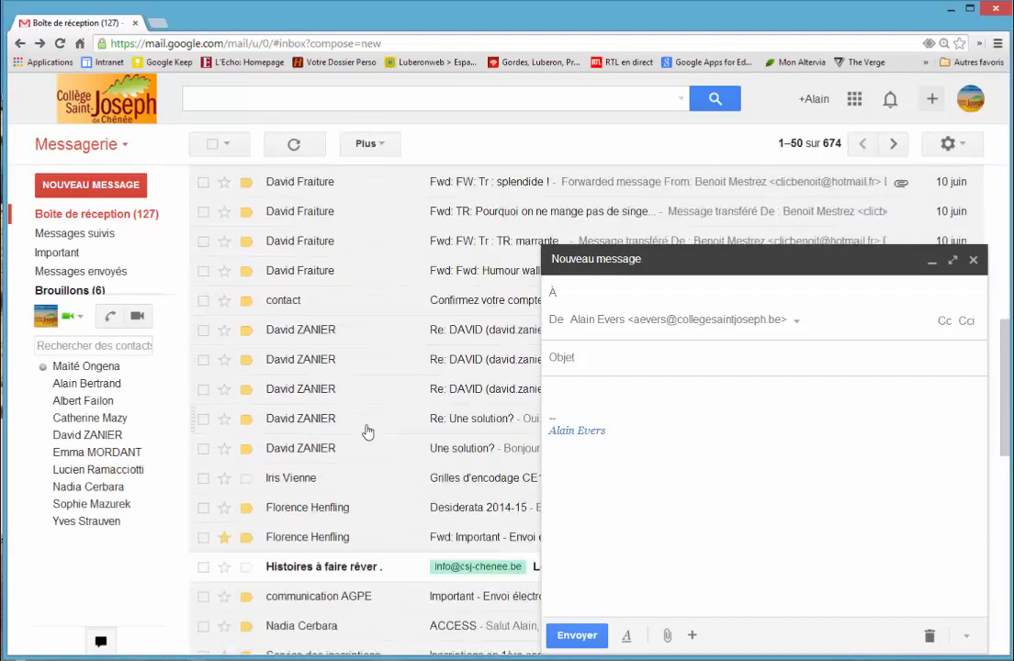
scroll(367, 430, "up", 6)
scroll(366, 430, "down", 12)
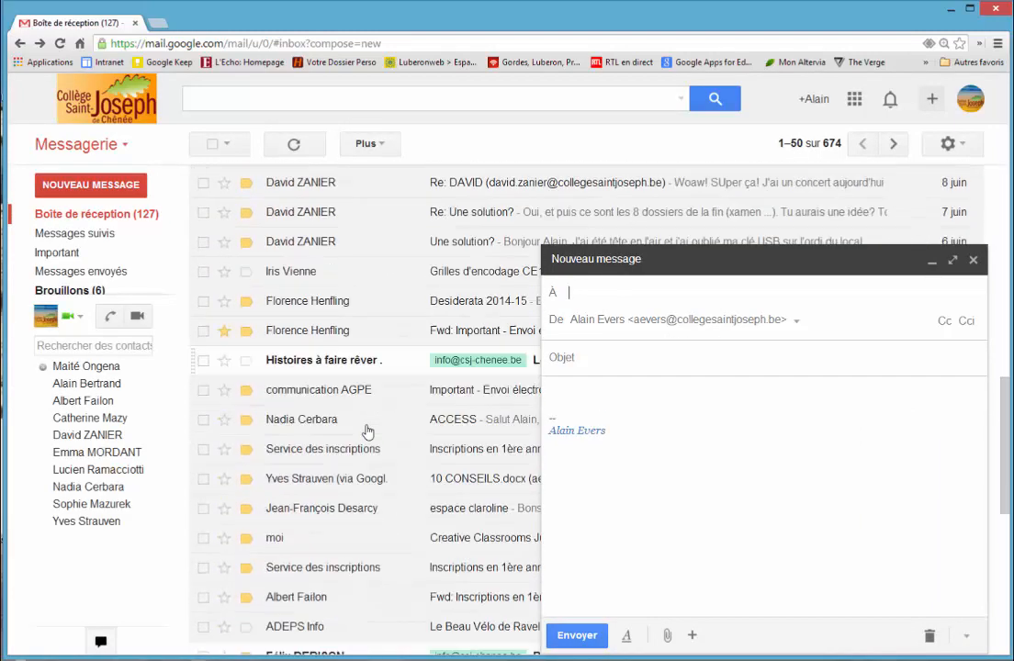
left_click(267, 301)
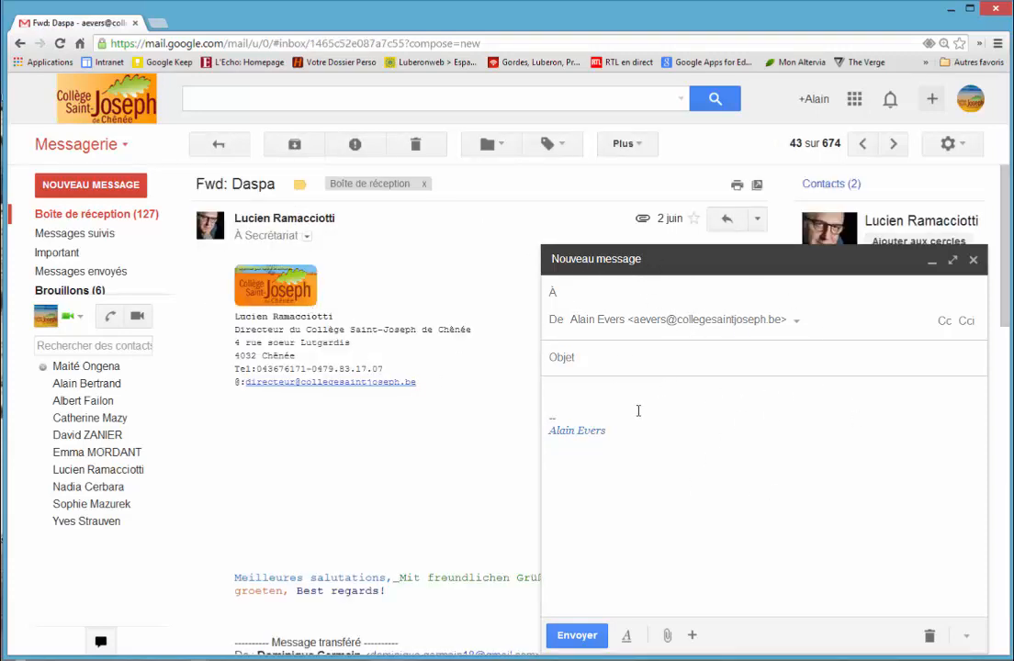
left_click(218, 144)
Step: Open a second new message beside the first one and close it again
scroll(346, 257, "up", 15)
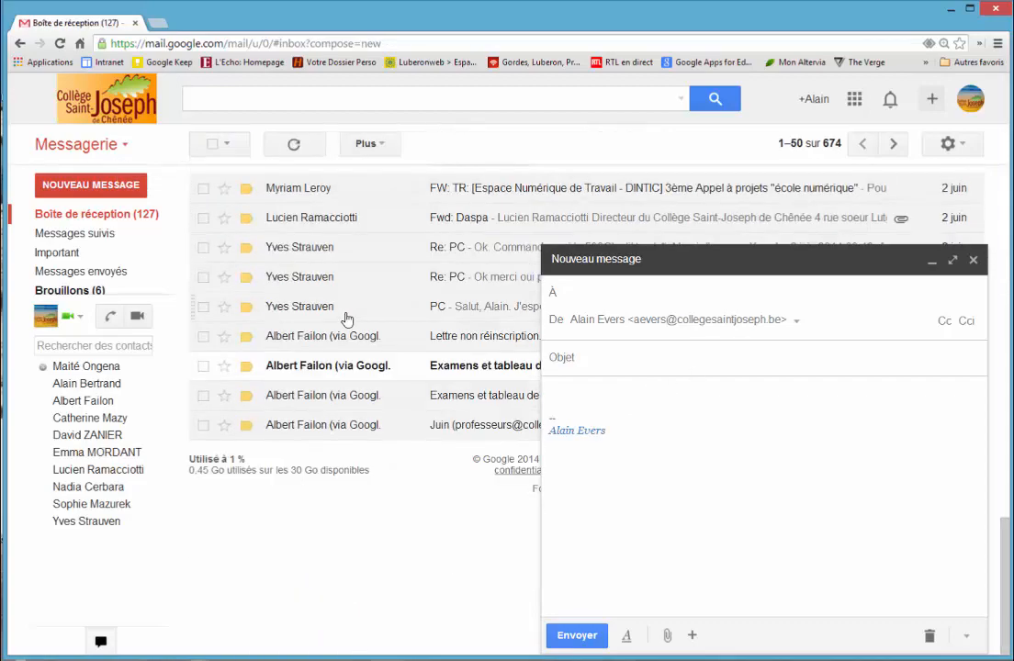
left_click(91, 185)
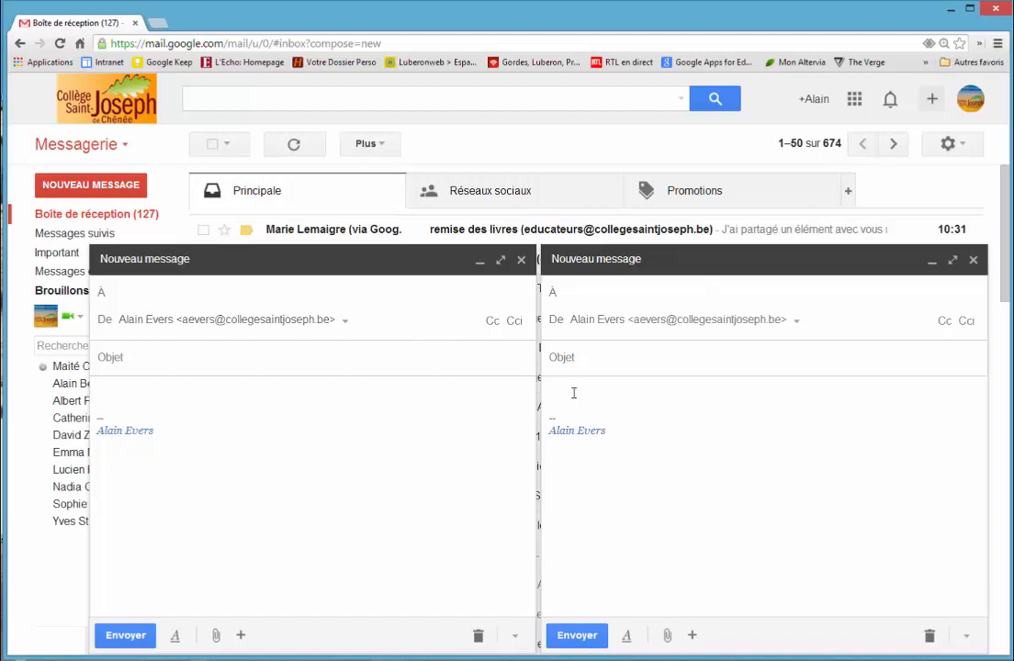
left_click(521, 263)
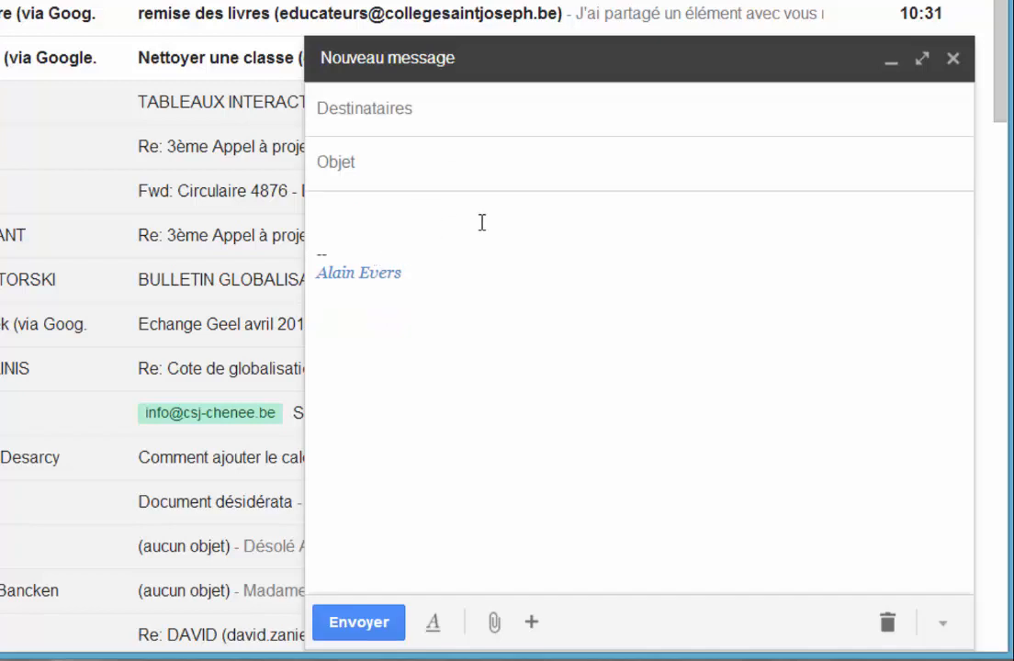
Step: Show the new message's text formatting options, and browse the Documents folder for a file attachment without attaching anything
left_click(436, 624)
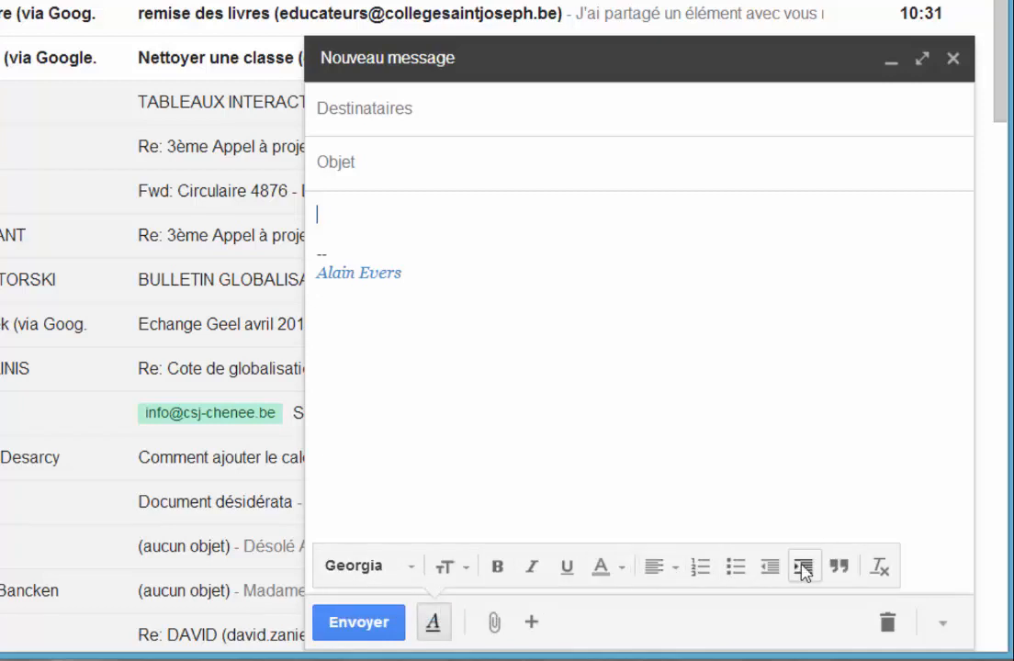
mouse_move(519, 627)
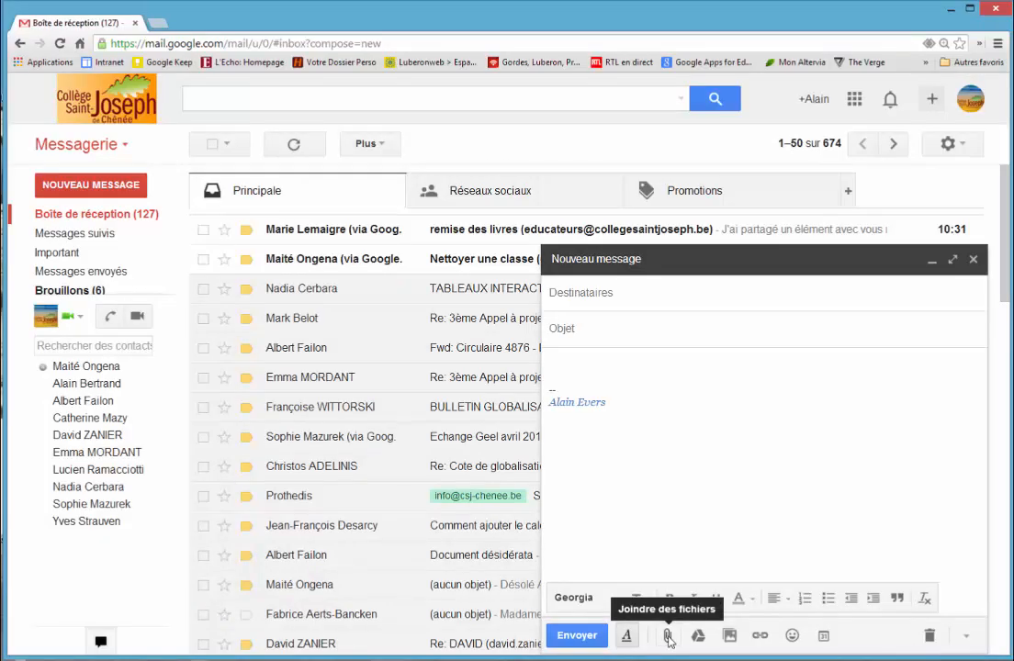
left_click(495, 624)
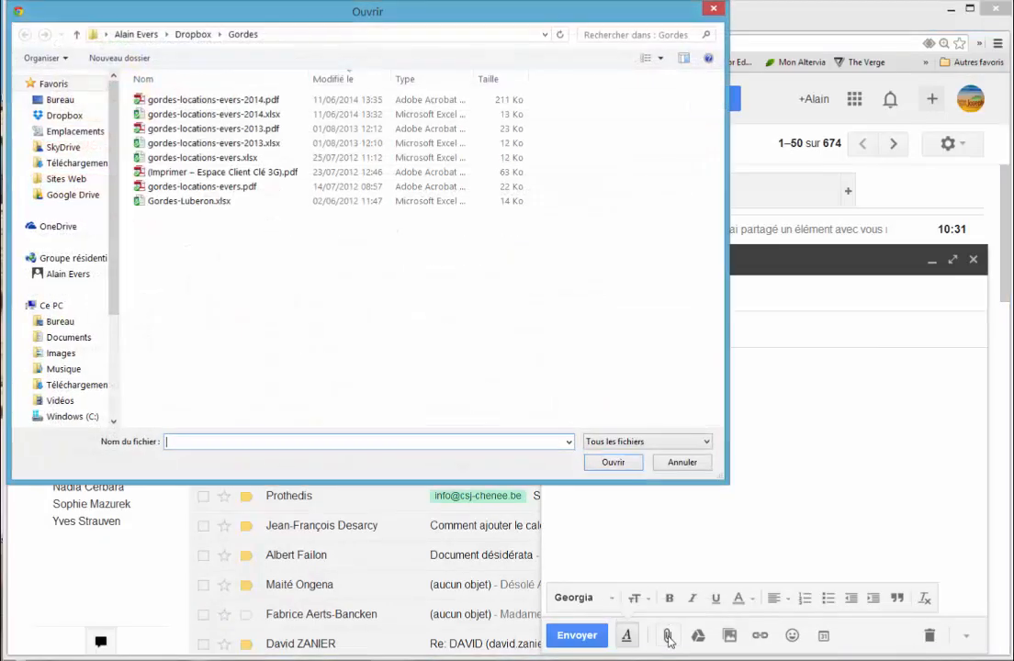
left_click(67, 338)
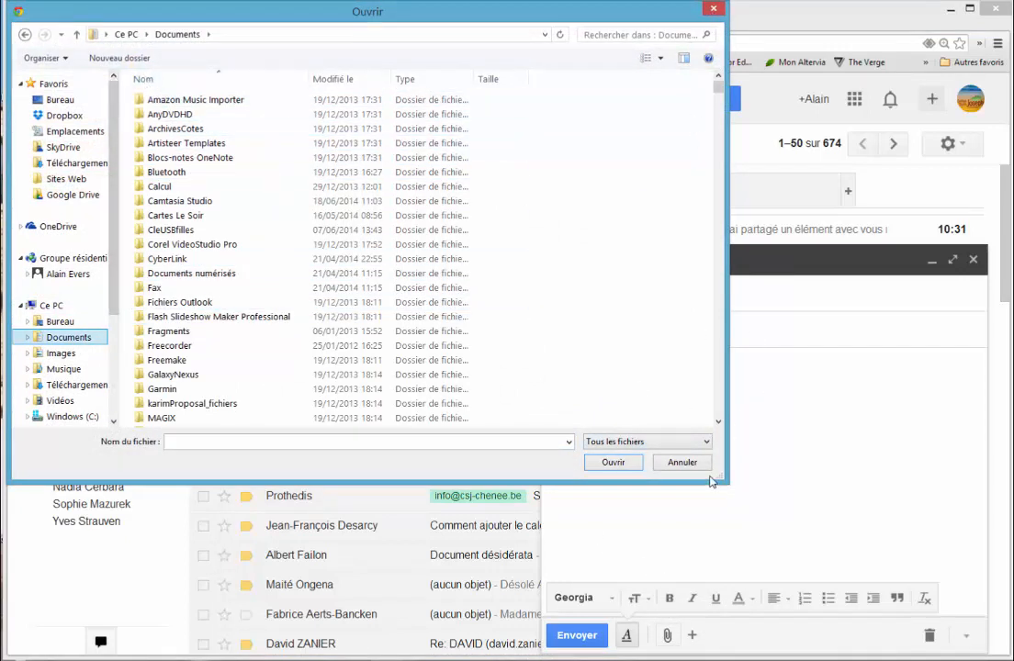
left_click(682, 462)
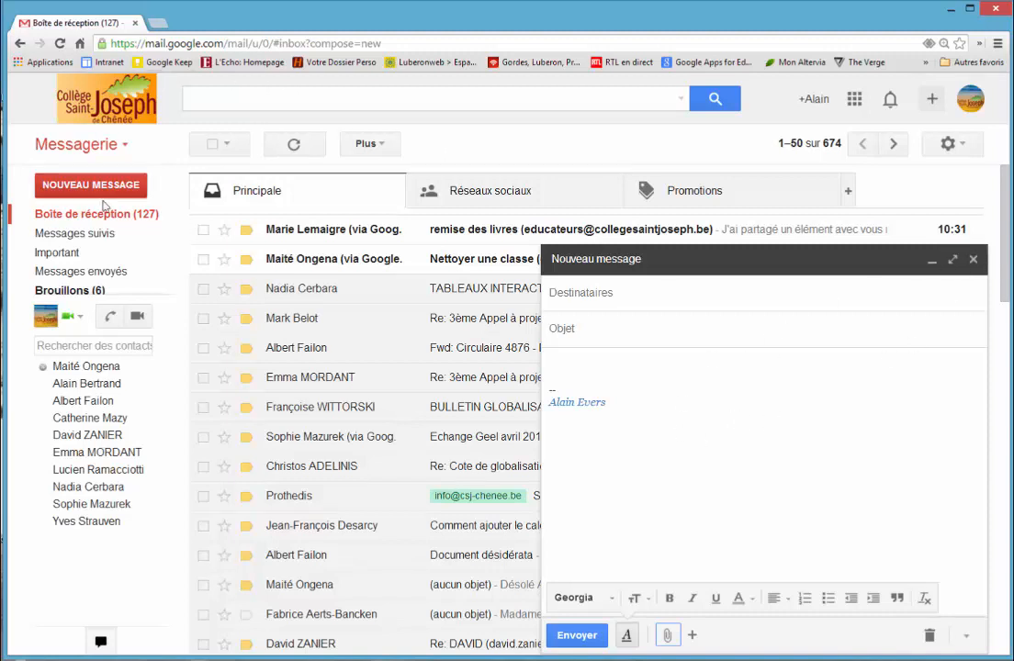
Step: Refresh the inbox, and archive the "remise des livres" e-mail after looking at its additional actions
mouse_move(71, 294)
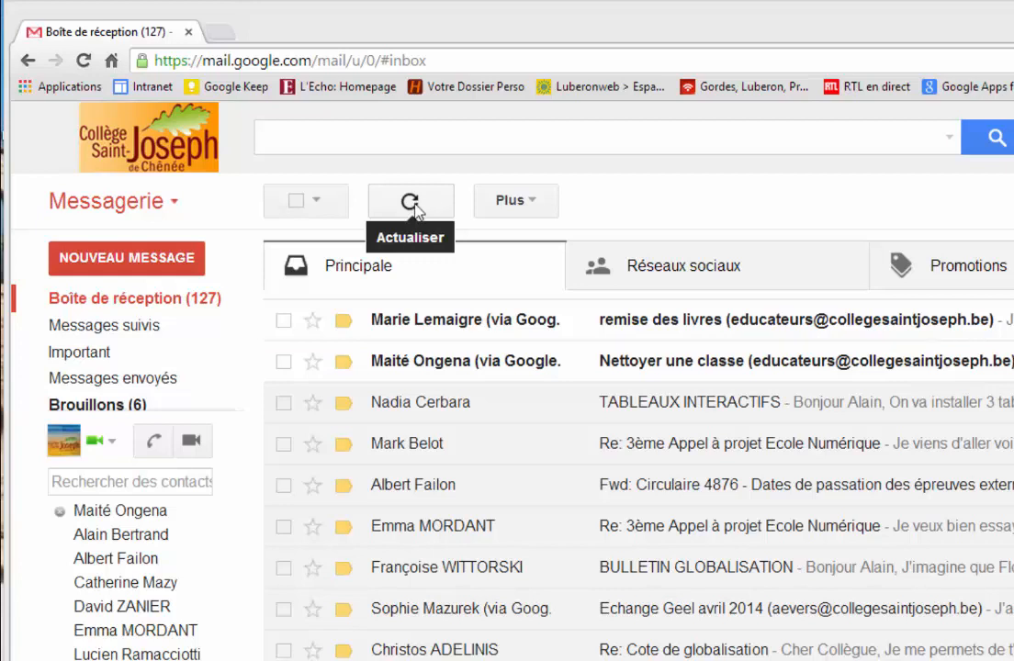
left_click(413, 207)
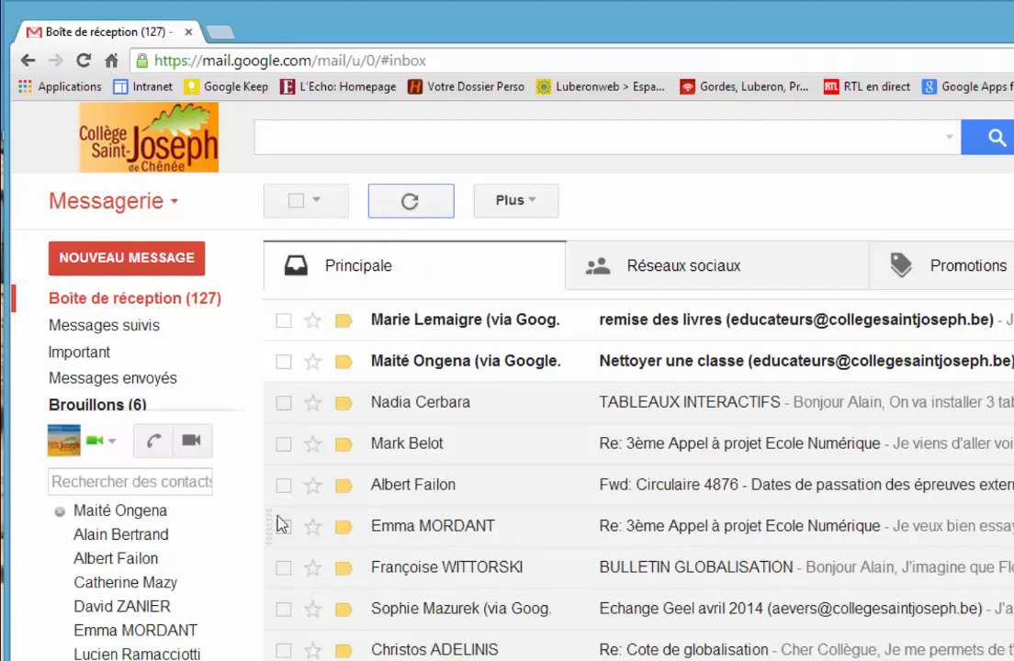
left_click(284, 321)
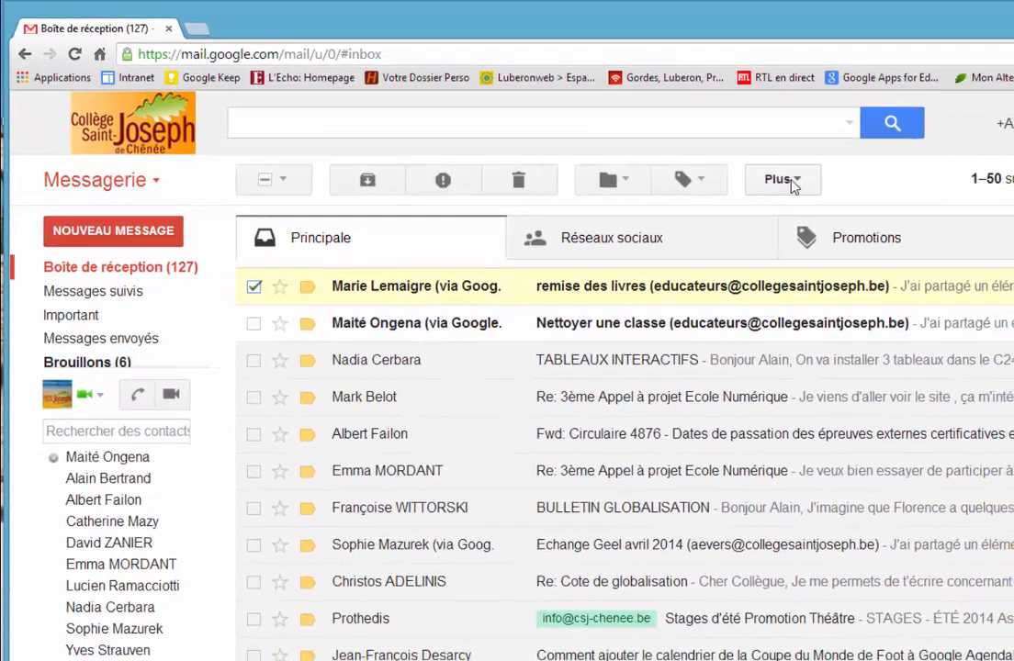
left_click(793, 186)
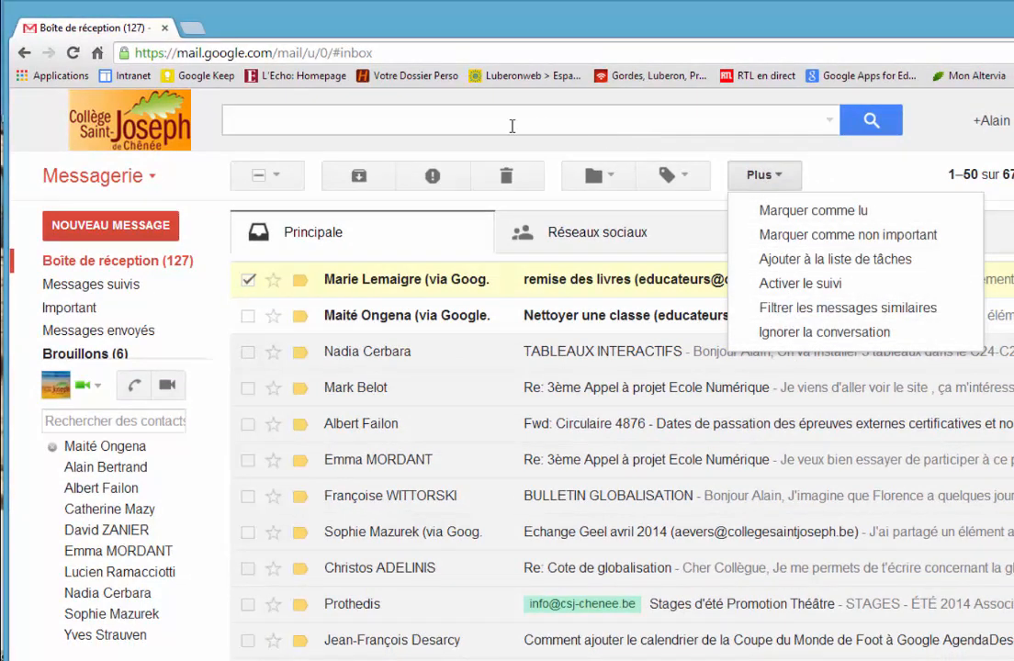
left_click(361, 179)
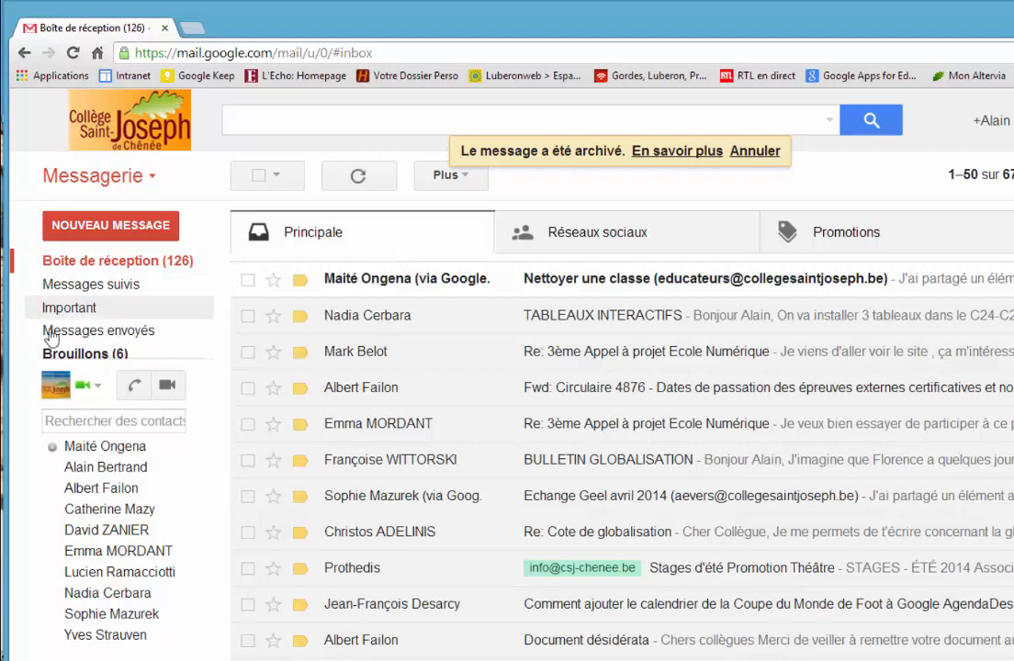
Step: Expand the full folder list and show all messages ("Tous les messages"), including archived ones
mouse_move(41, 358)
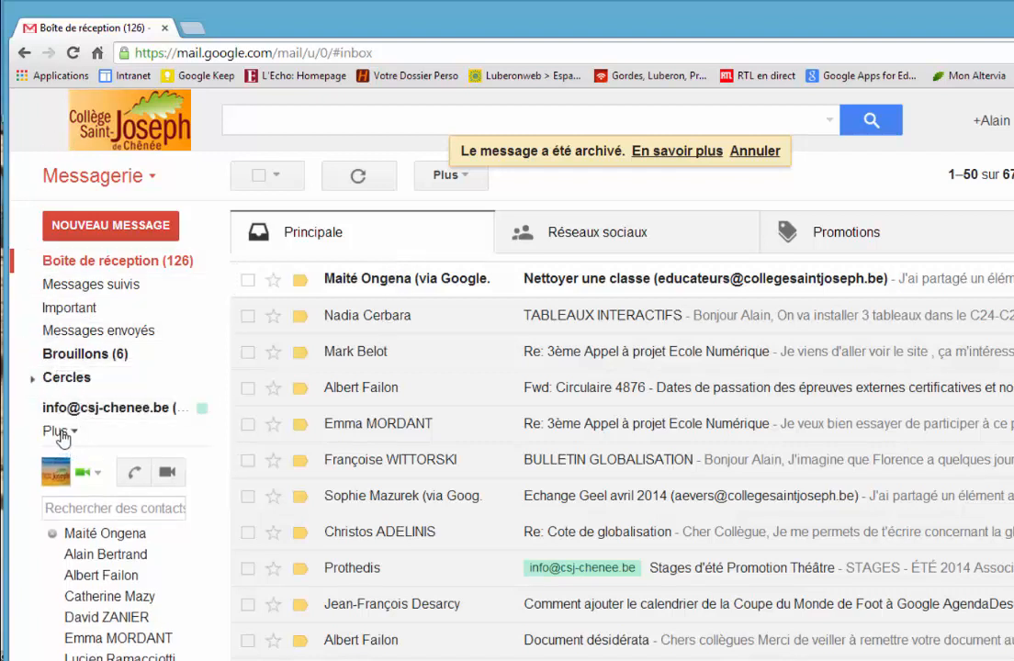
left_click(57, 431)
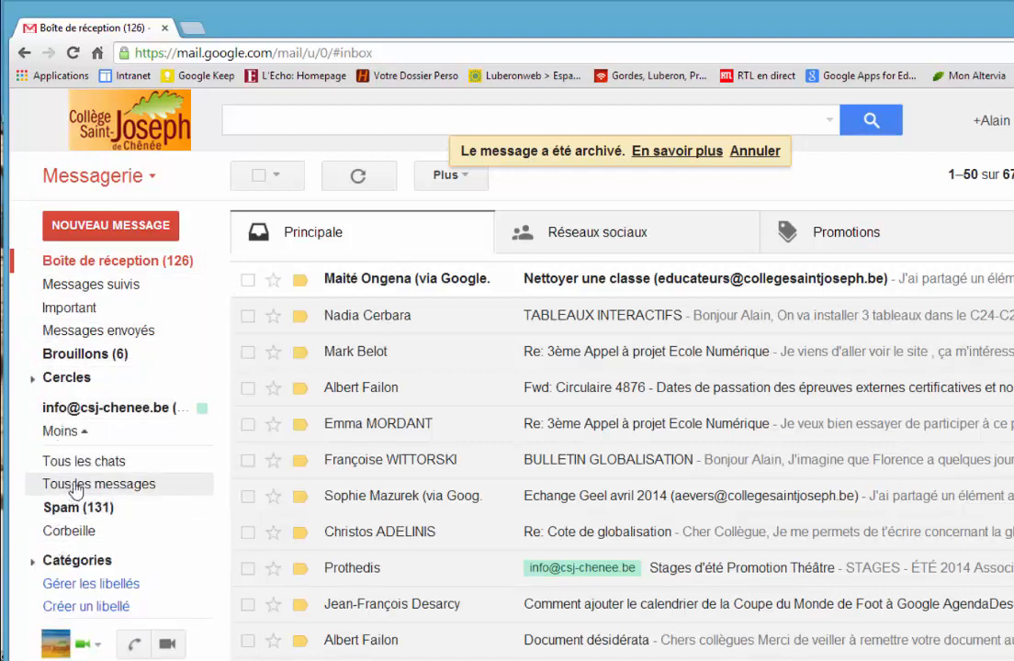
left_click(75, 484)
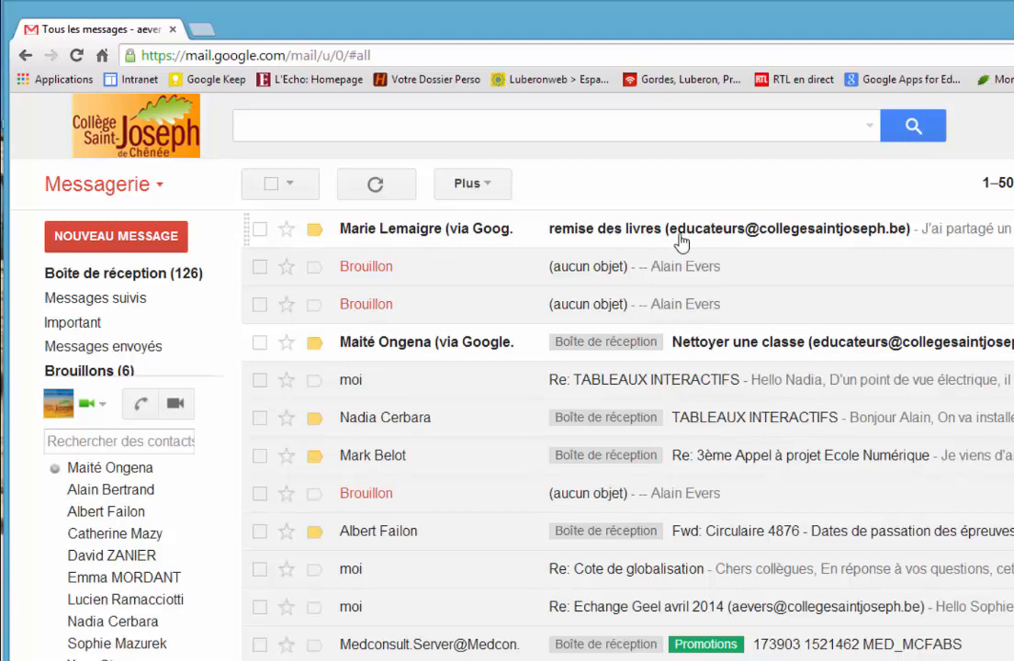
Step: Move the archived "remise des livres" e-mail back to the inbox, and deselect it there
left_click(260, 229)
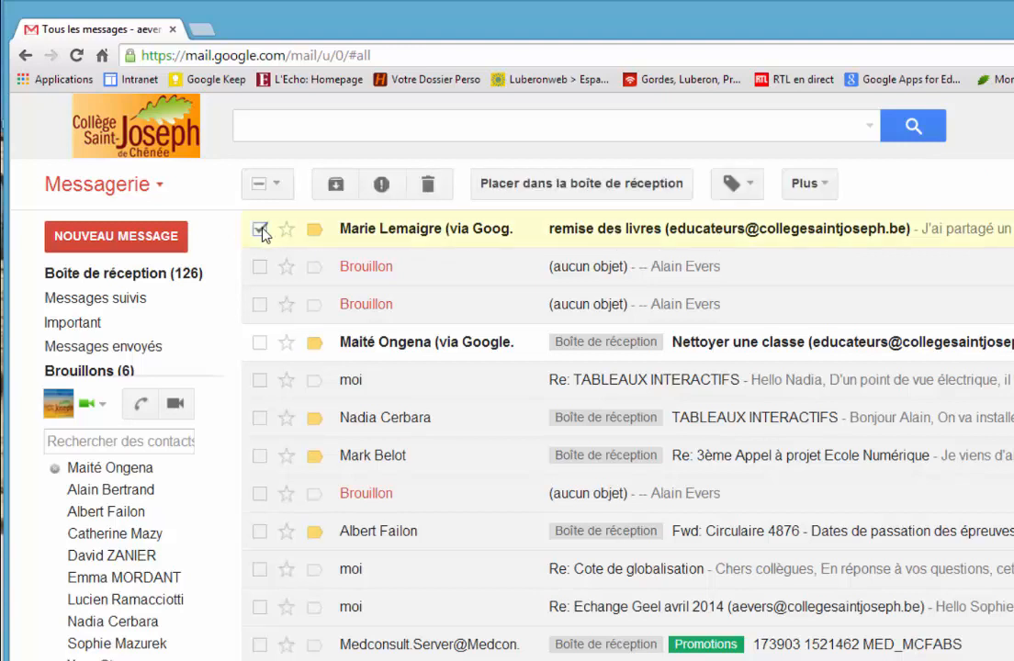
left_click(613, 191)
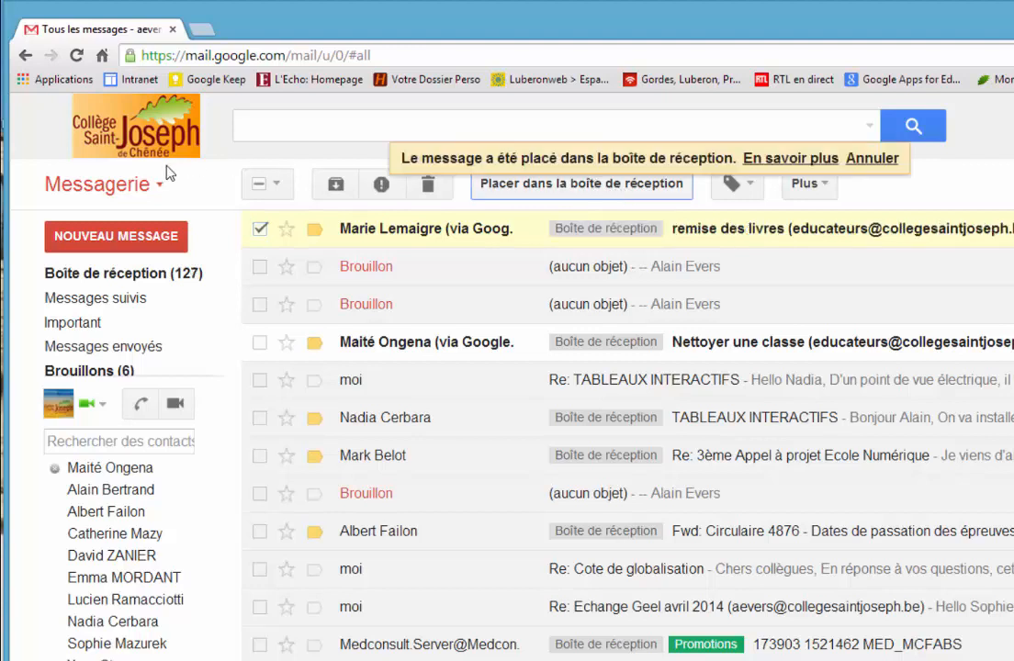
left_click(107, 276)
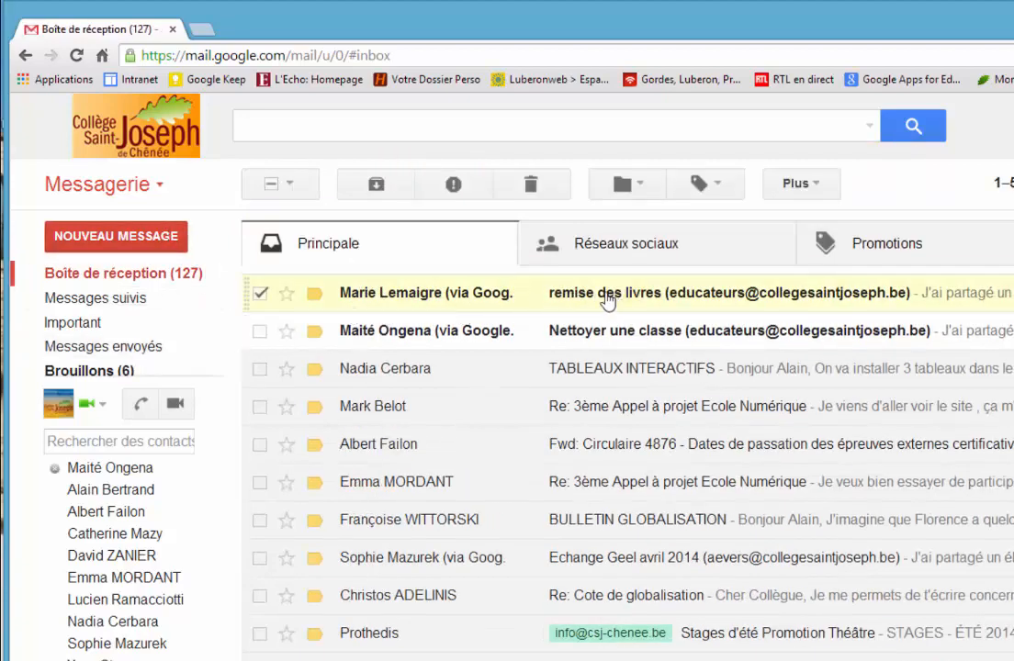
left_click(260, 294)
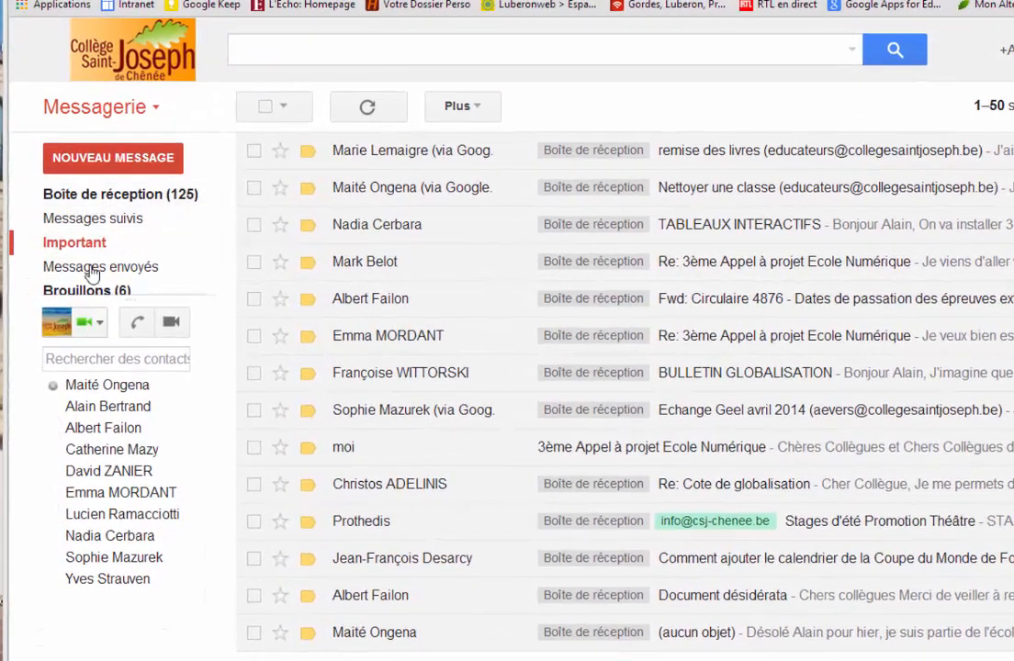
Step: Look at the available inbox types, such as "Importants d'abord", "Non lus d'abord" and "Prioritaire"
mouse_move(85, 257)
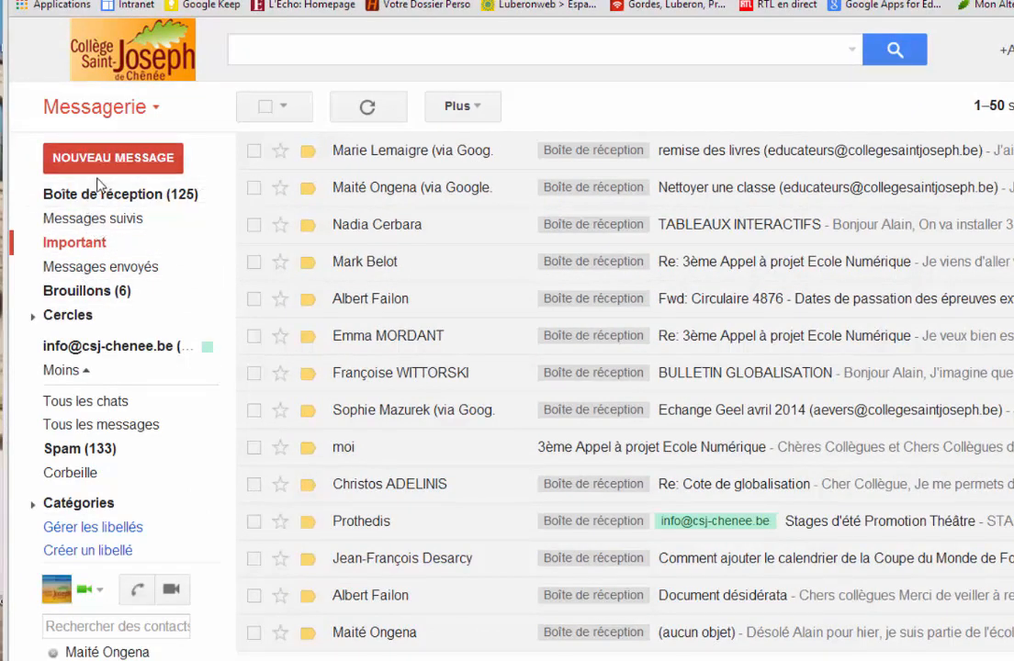
mouse_move(149, 190)
left_click(205, 197)
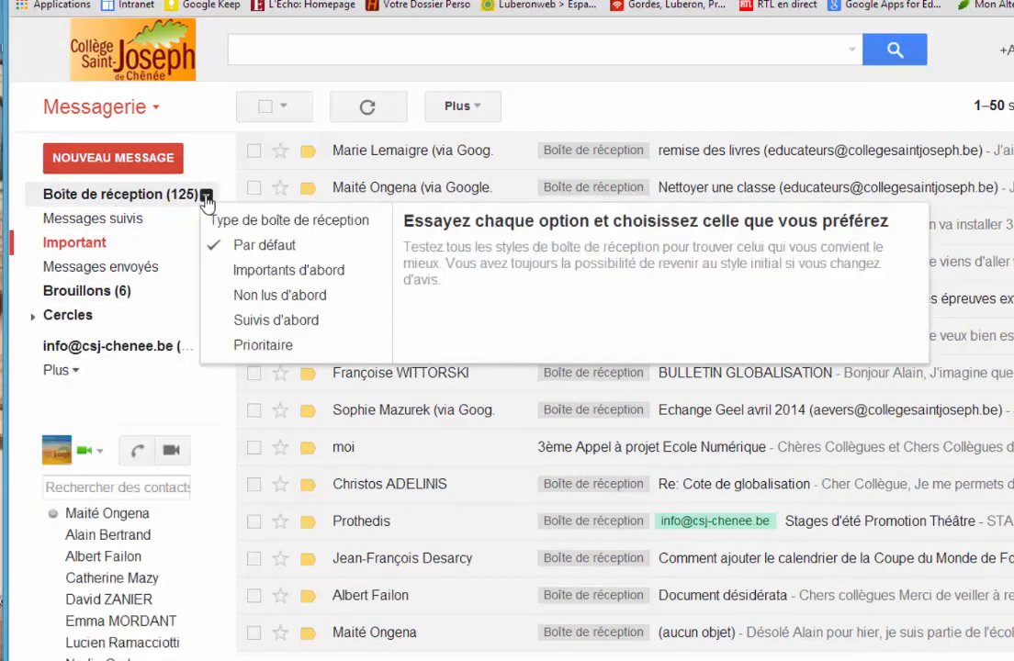
Step: List the starred messages ("Messages suivis") and compare them with the inbox
left_click(109, 223)
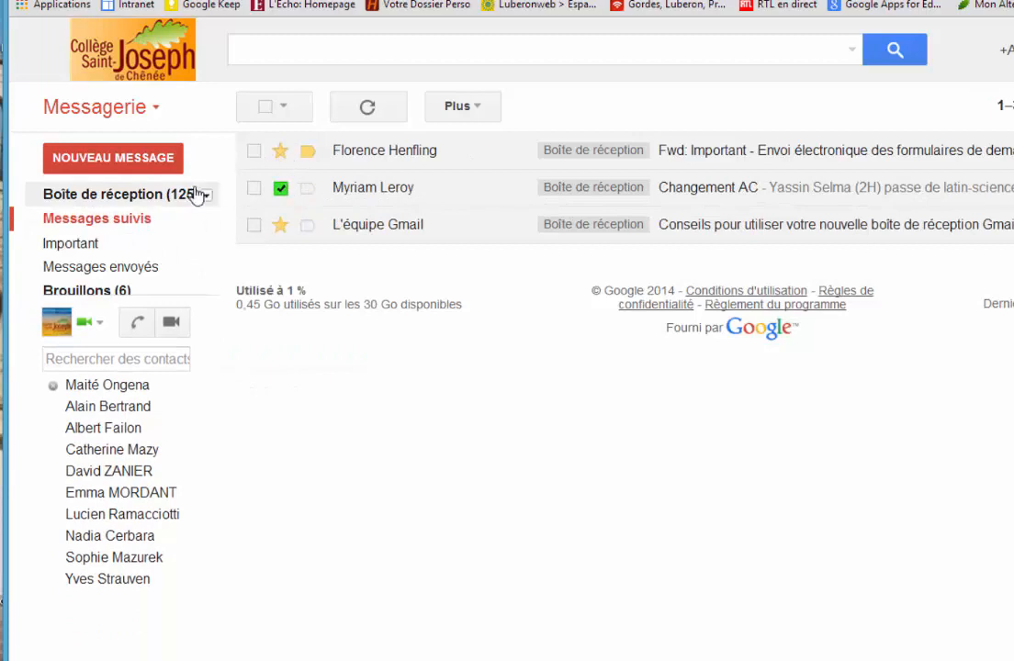
left_click(119, 196)
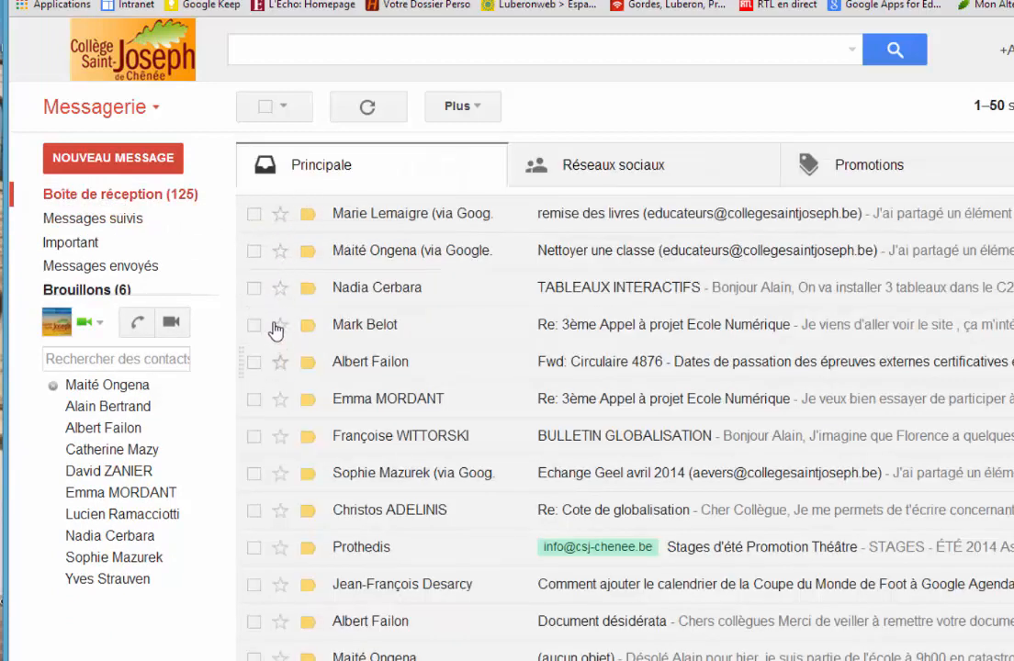
mouse_move(101, 226)
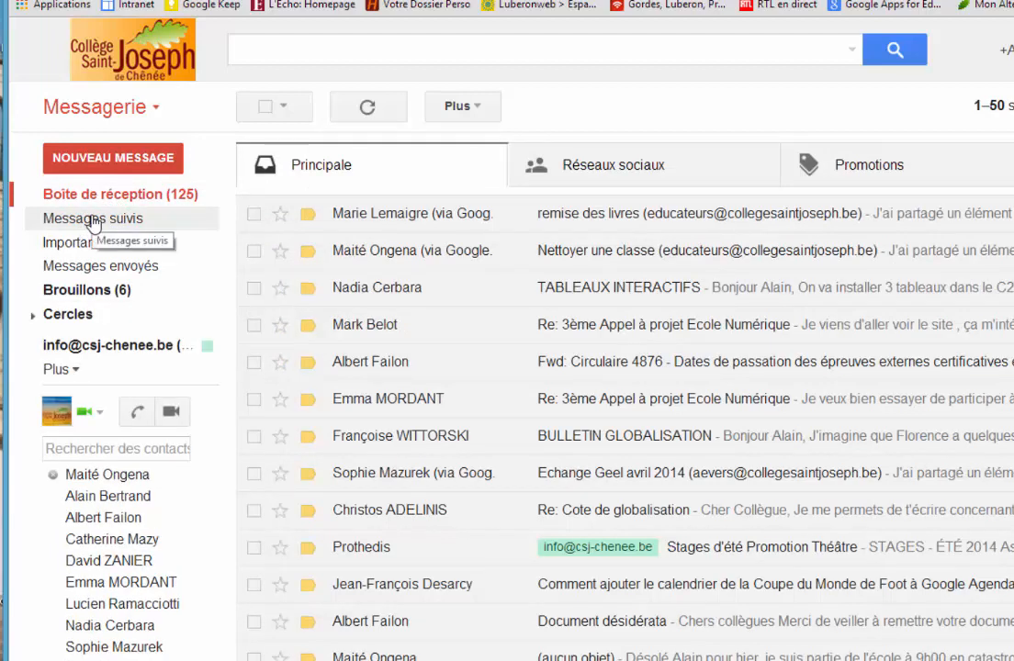
left_click(94, 221)
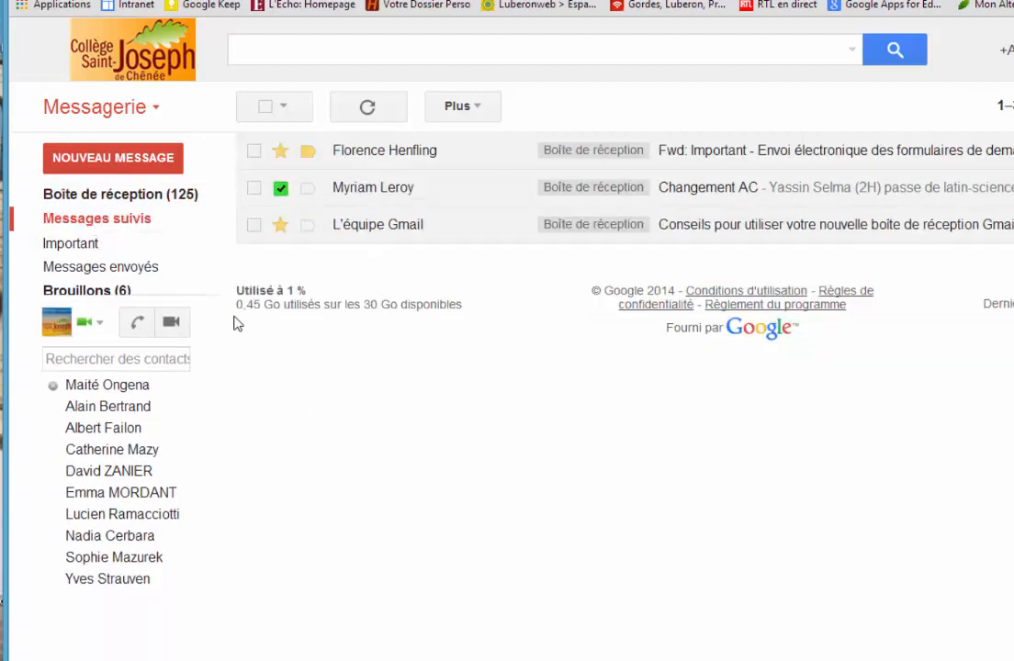
mouse_move(128, 193)
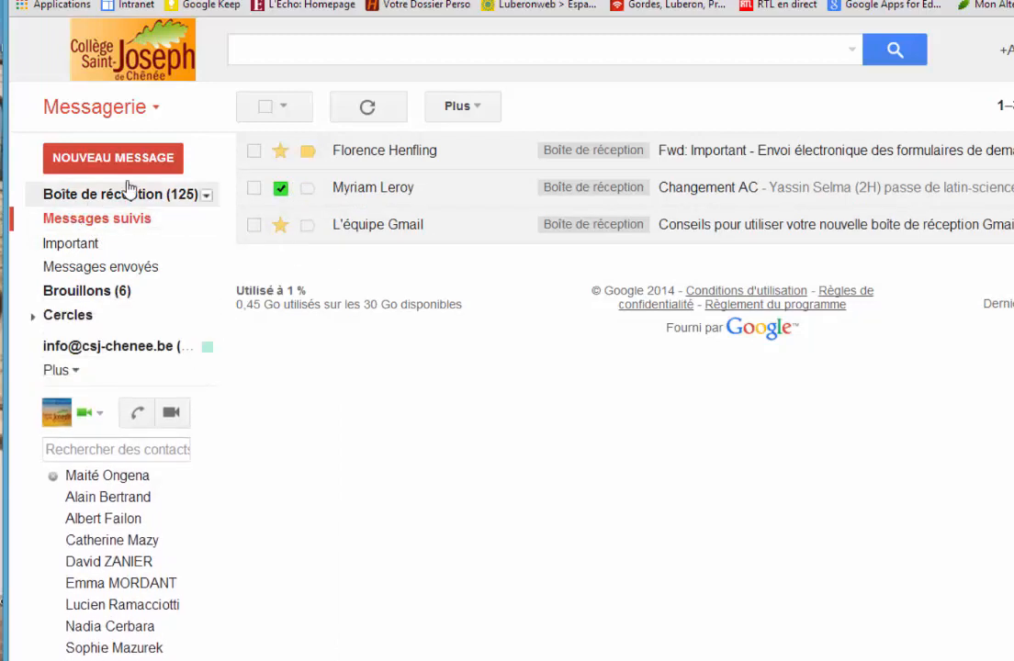
Step: List the messages marked "Important", and view the Spam folder from the full folder list
left_click(66, 250)
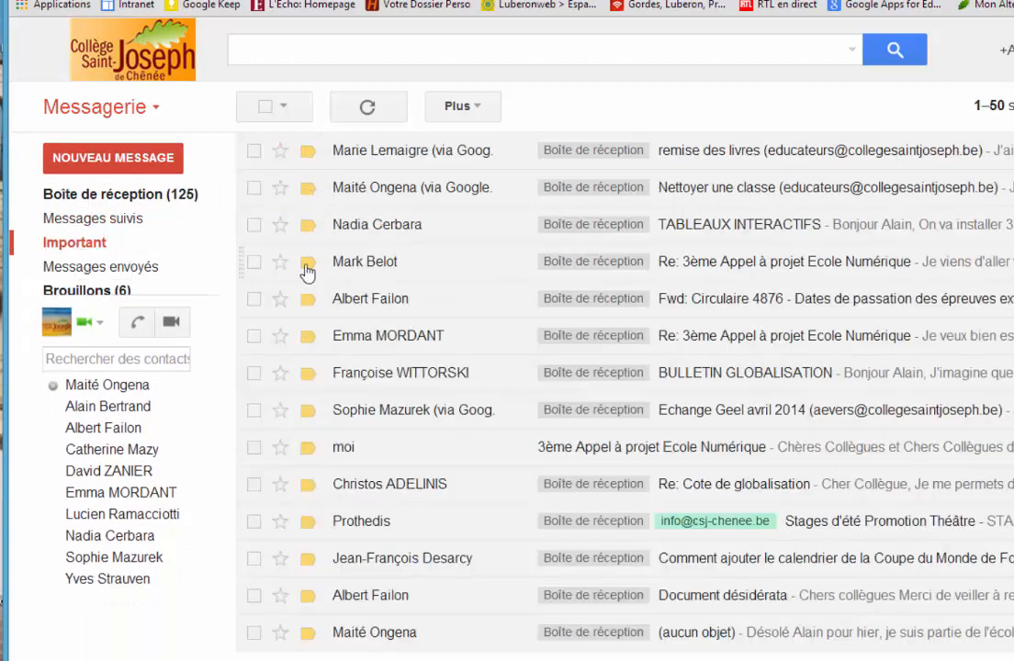
mouse_move(112, 268)
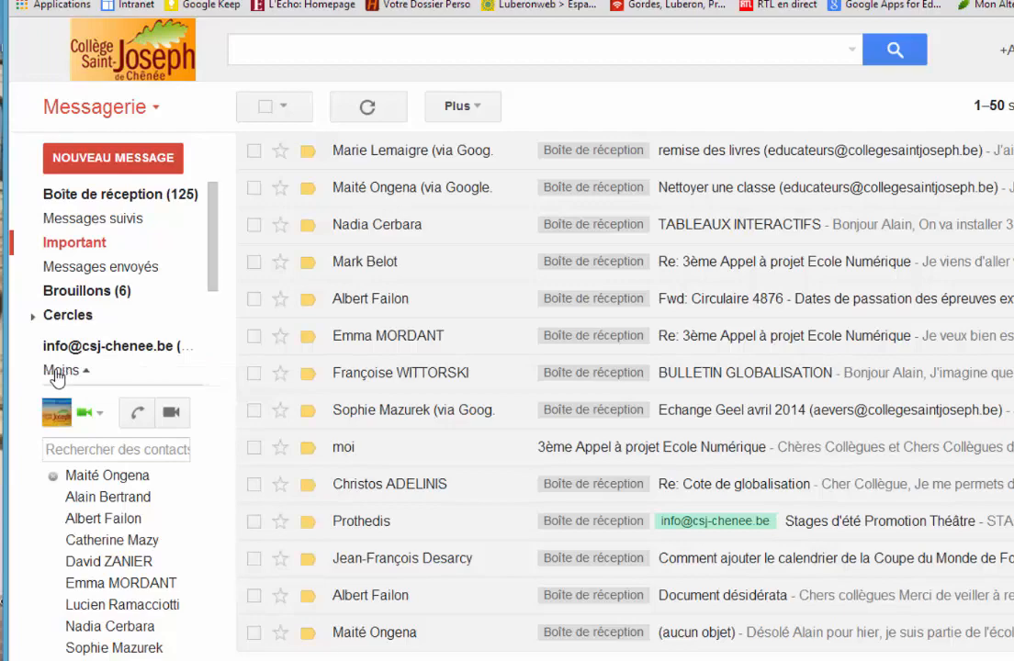
left_click(56, 372)
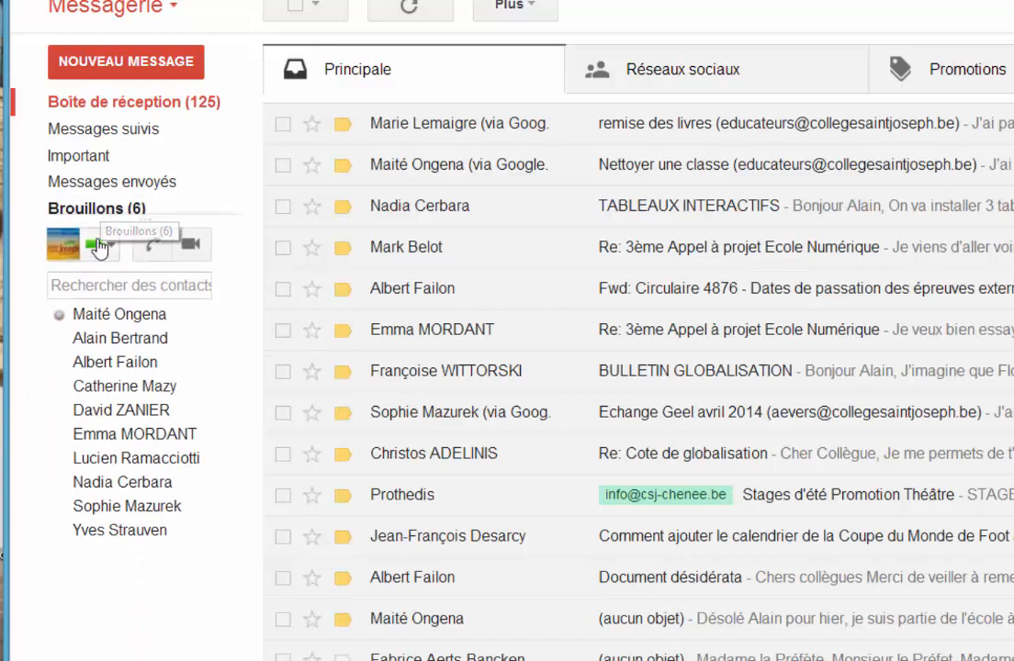
mouse_move(99, 204)
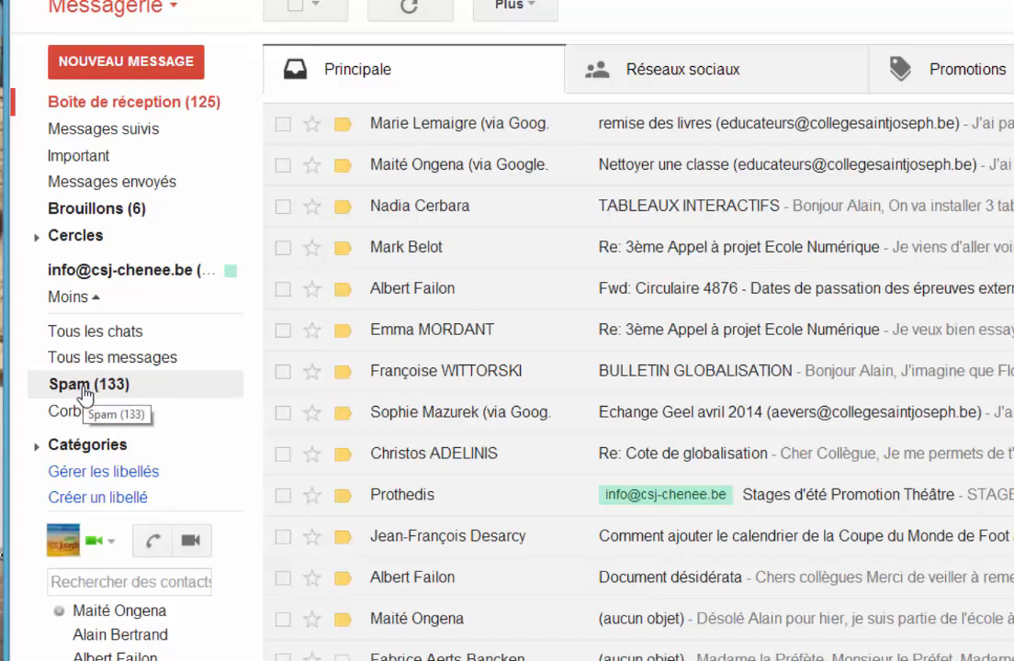
left_click(85, 391)
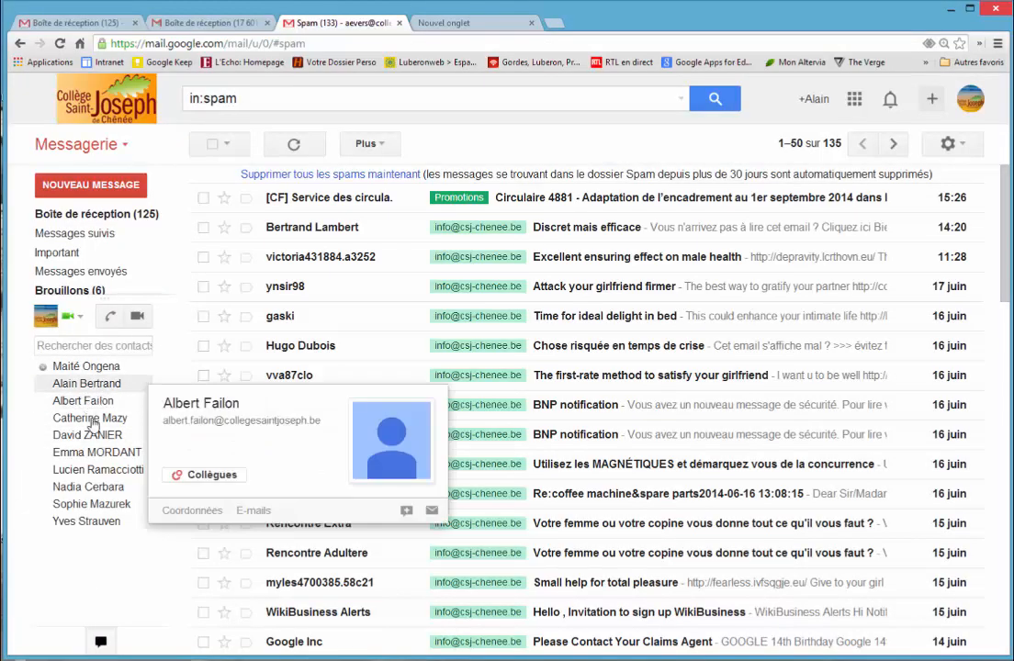
mouse_move(97, 455)
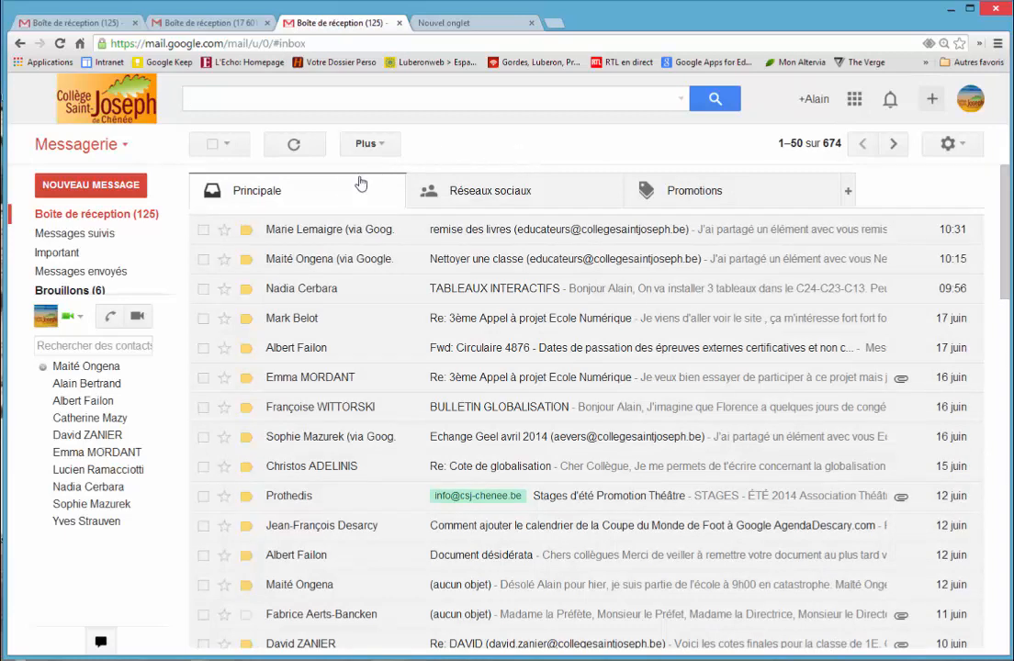
Step: Look through the inbox categories "Réseaux sociaux" and "Promotions", and return to "Principale"
left_click(509, 204)
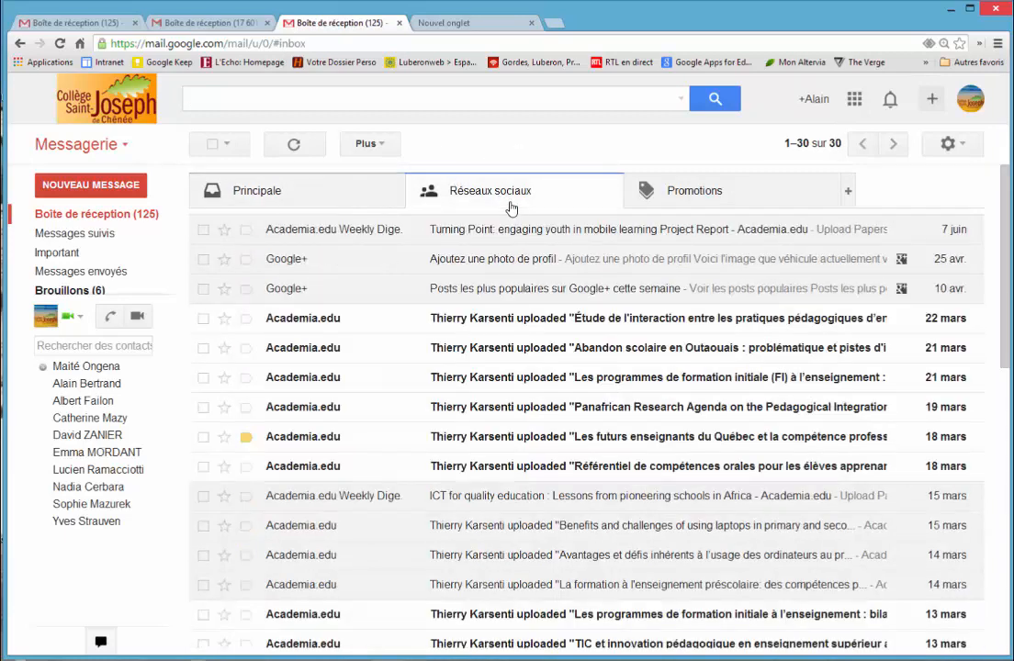
left_click(688, 191)
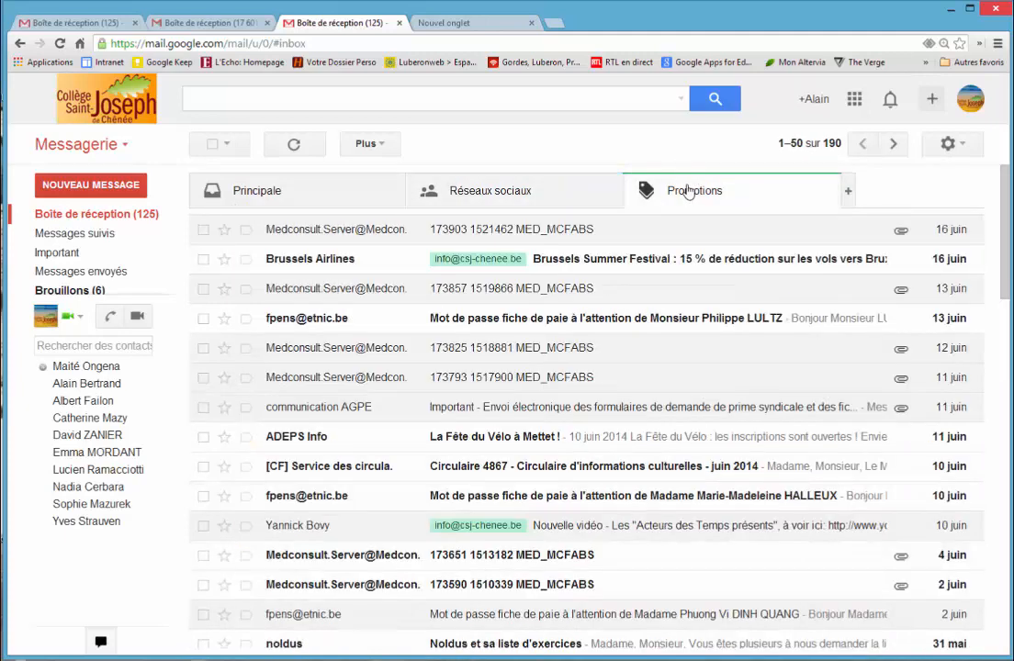
left_click(274, 191)
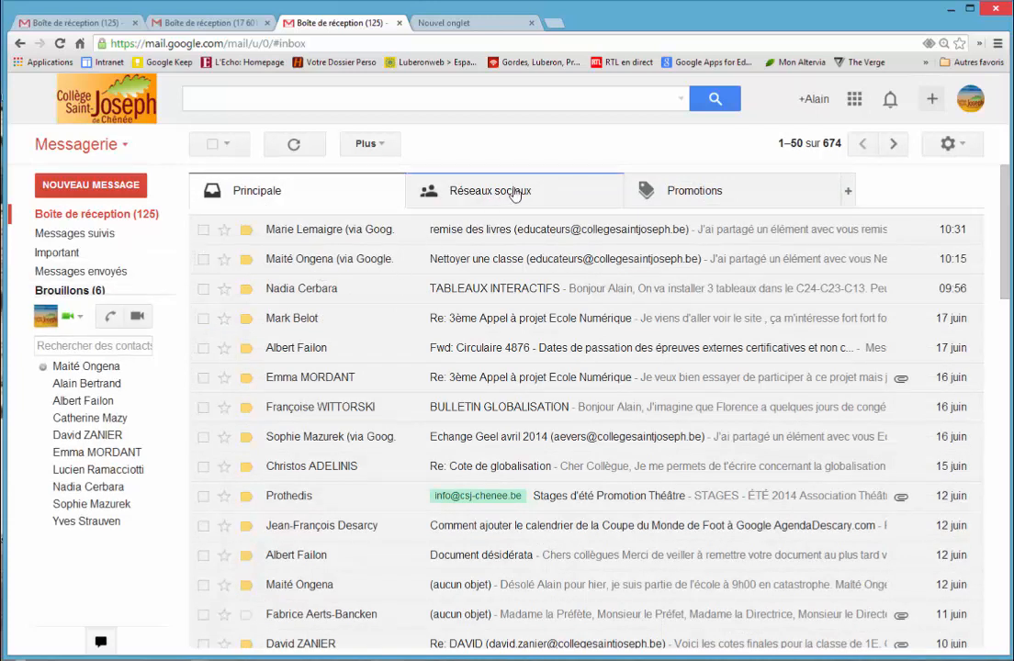
Step: Open the mail settings and review the general options down to the custom follow-up icons ("Icônes de suivi personnalisées")
left_click(951, 150)
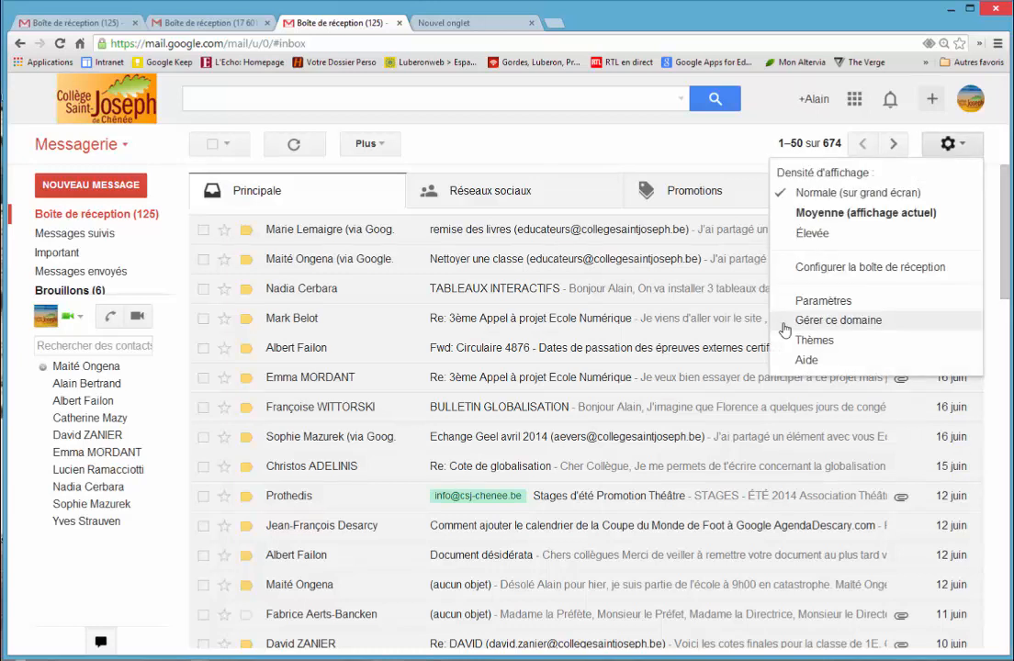
left_click(884, 304)
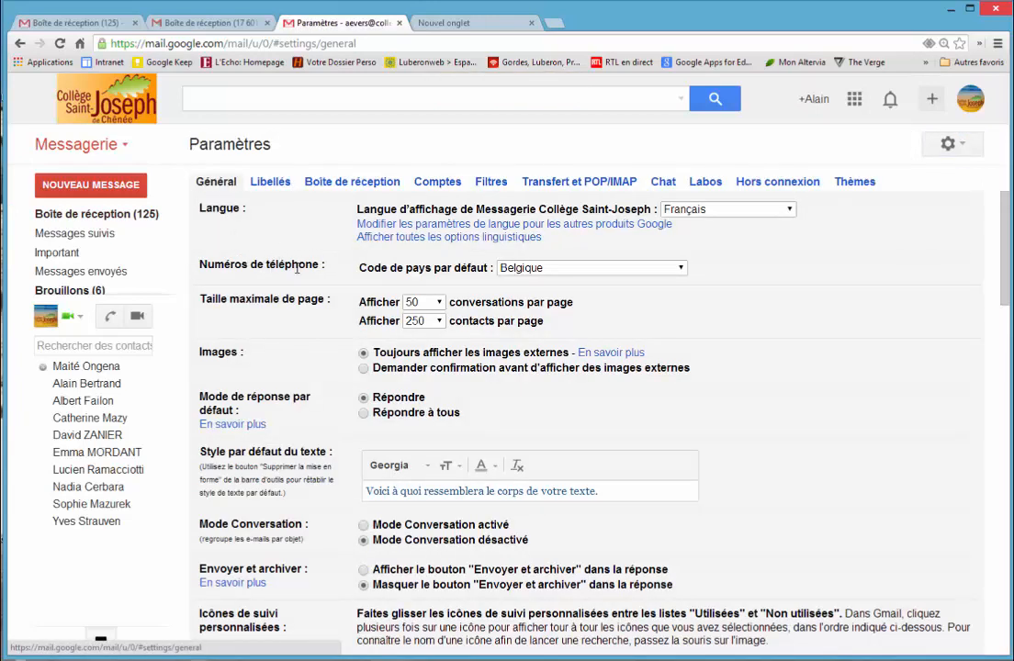
scroll(473, 391, "down", 2)
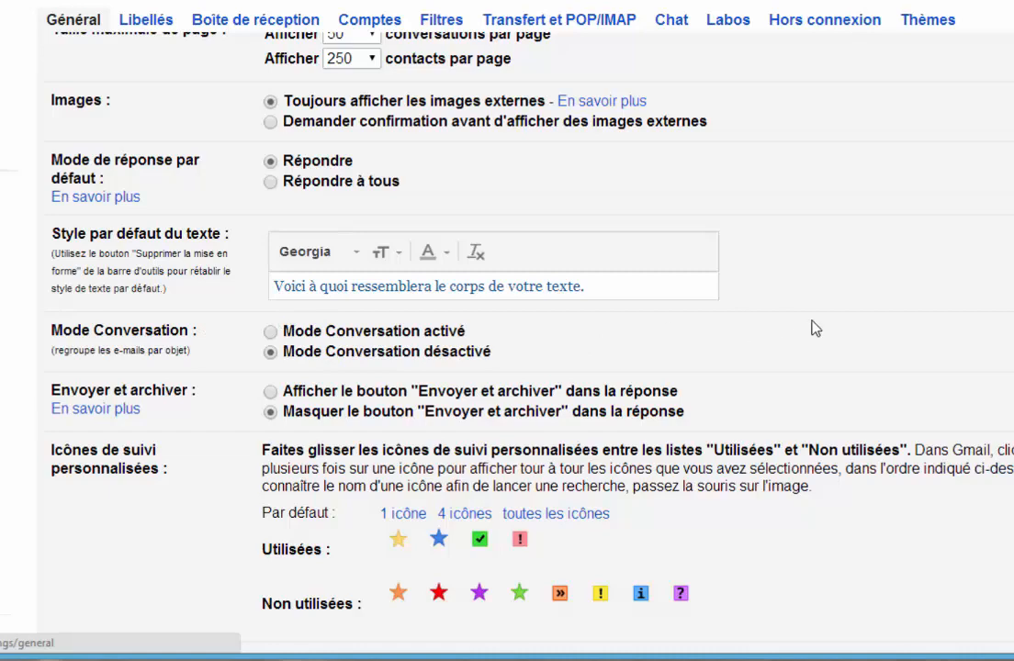
scroll(814, 328, "down", 3)
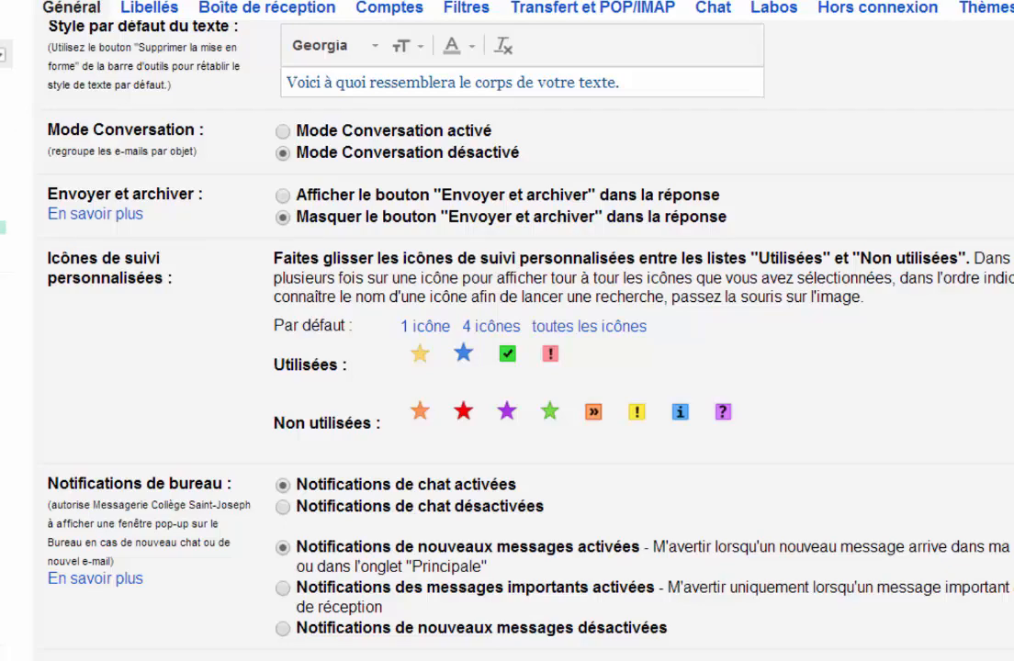
Step: Mark the "TABLEAUX INTERACTIFS" e-mail in the inbox with the red exclamation-mark follow-up icon
left_click(2, 53)
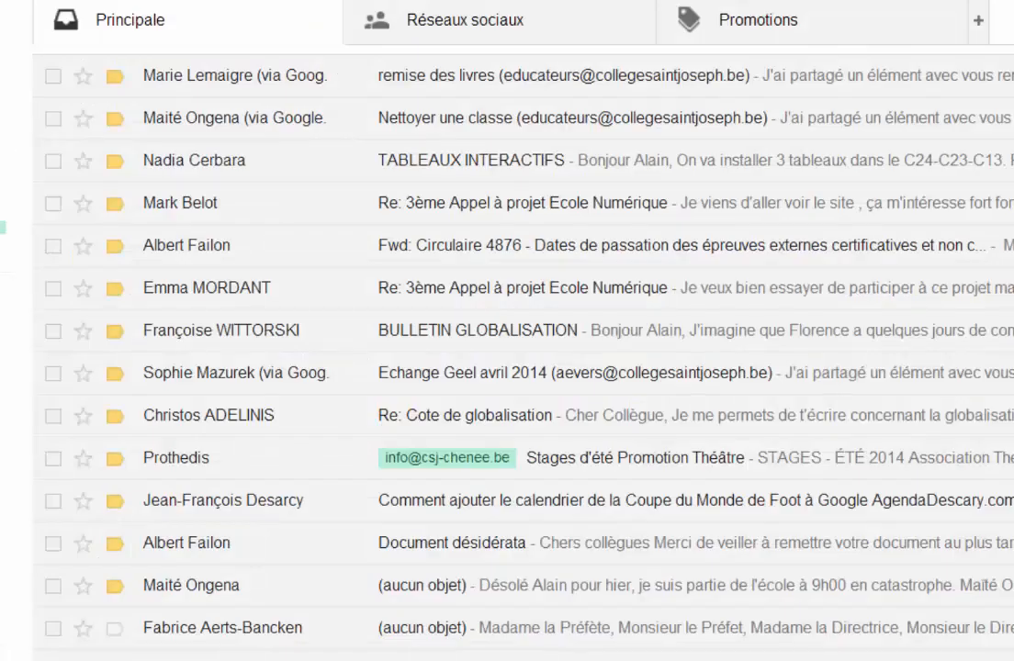
left_click(85, 163)
left_click(84, 163)
left_click(84, 164)
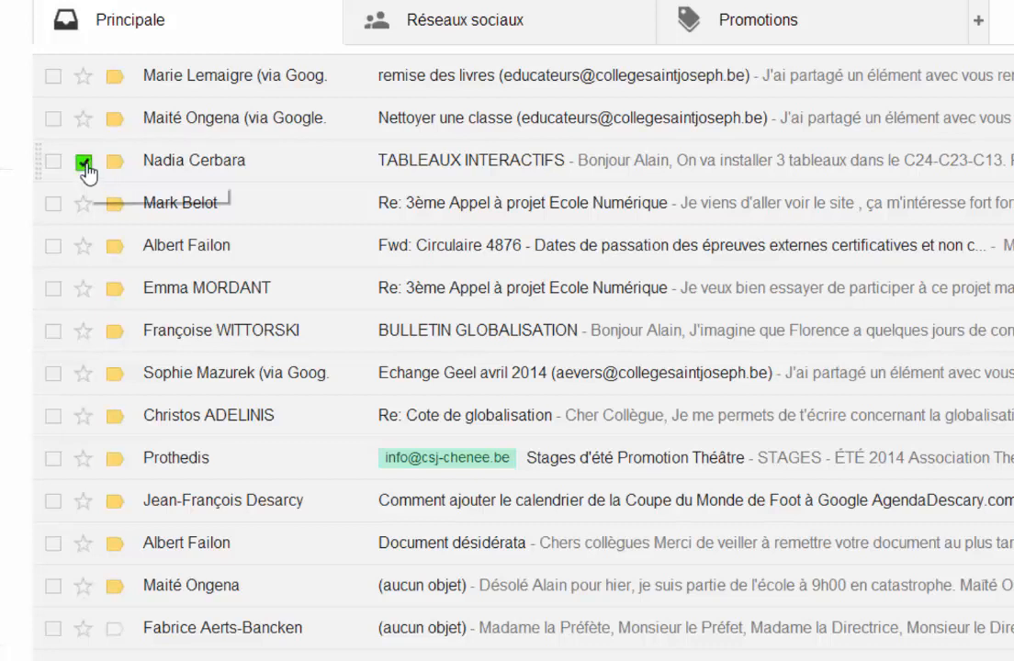
left_click(85, 164)
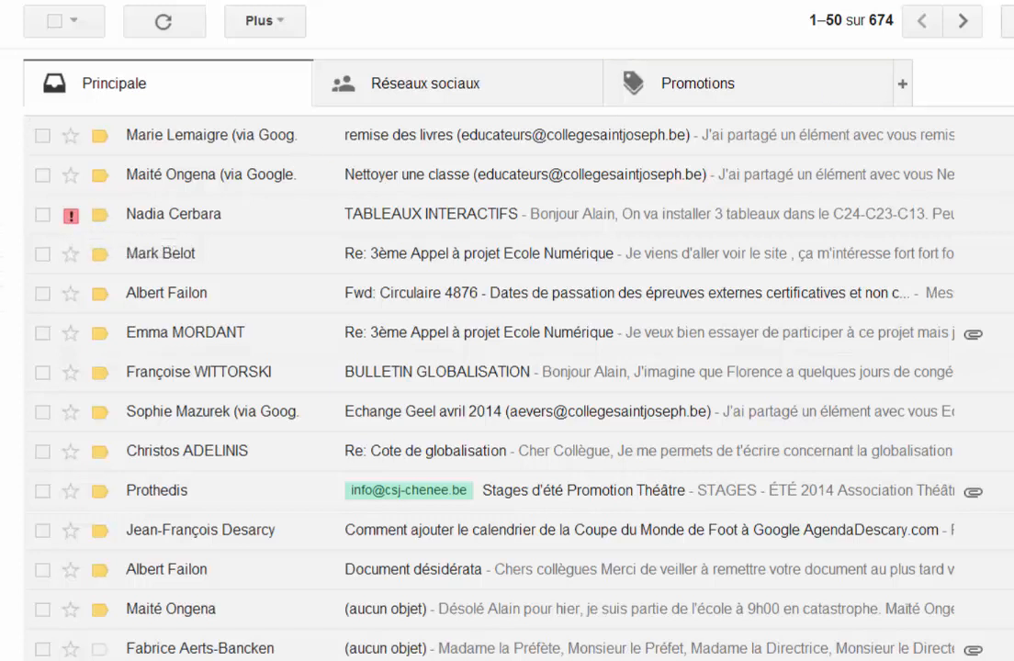
Step: Examine the remaining general settings, including desktop notifications, profile image, signature, message previews and automatic reply ("Réponse automatique")
left_click(1008, 20)
left_click(844, 231)
scroll(648, 413, "down", 6)
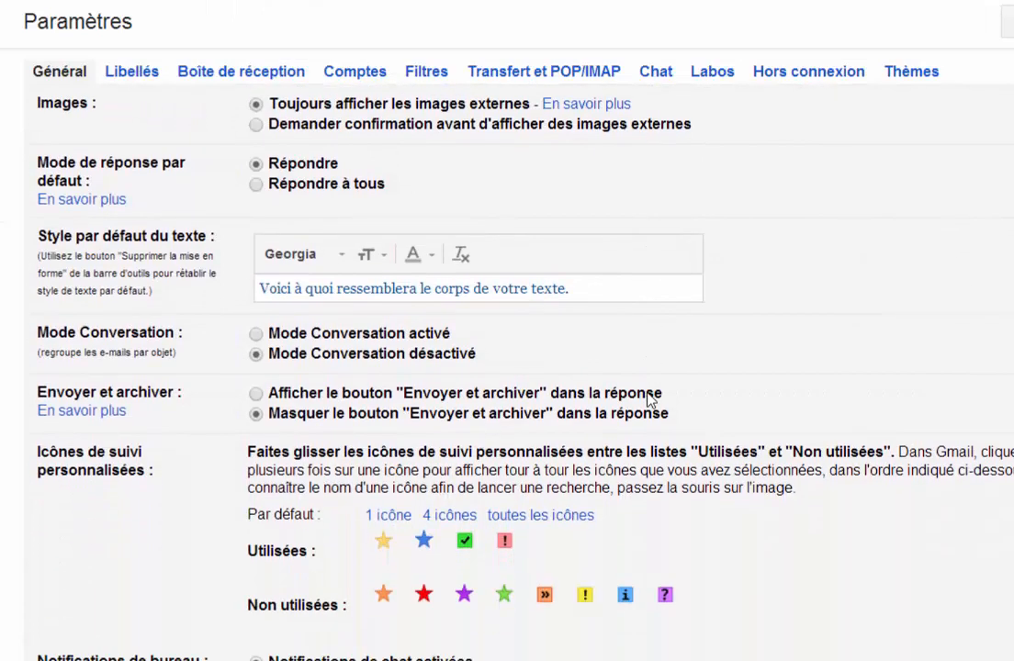
scroll(649, 398, "down", 5)
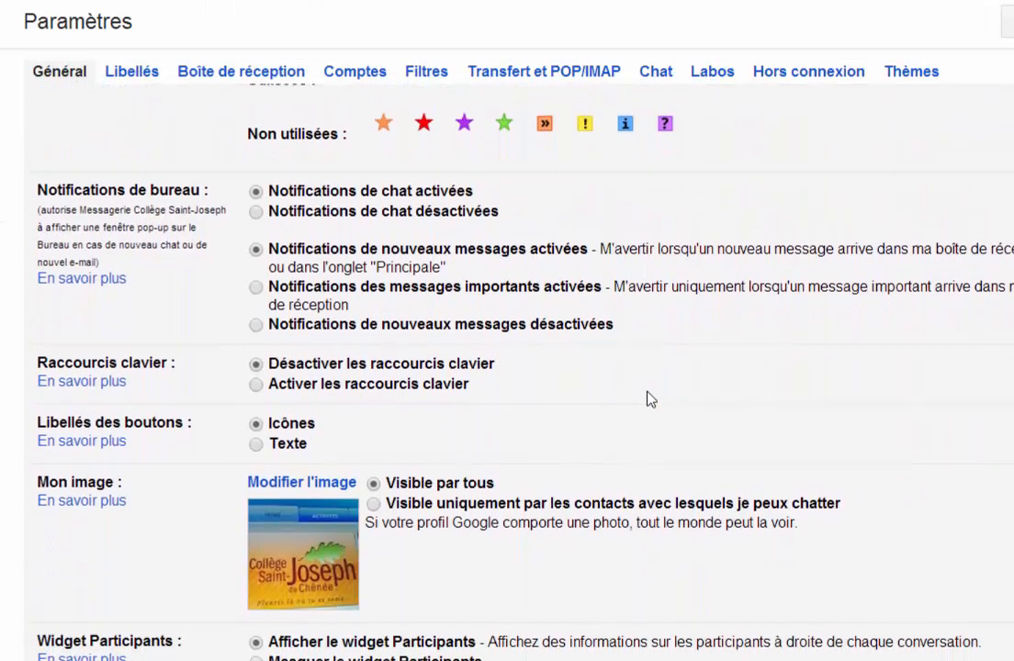
scroll(648, 397, "down", 4)
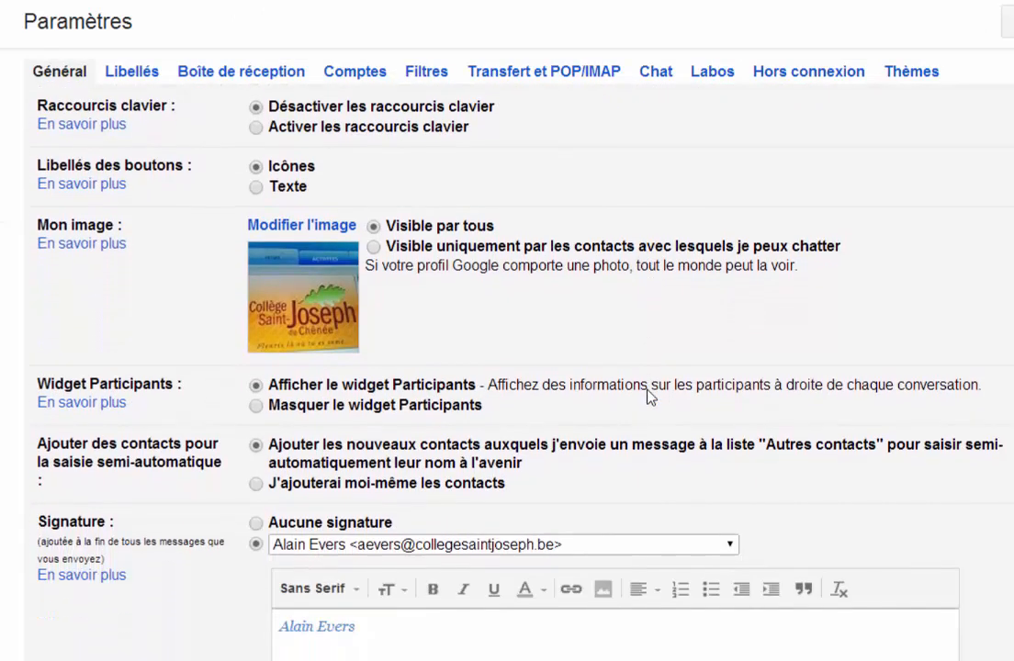
scroll(648, 398, "down", 1)
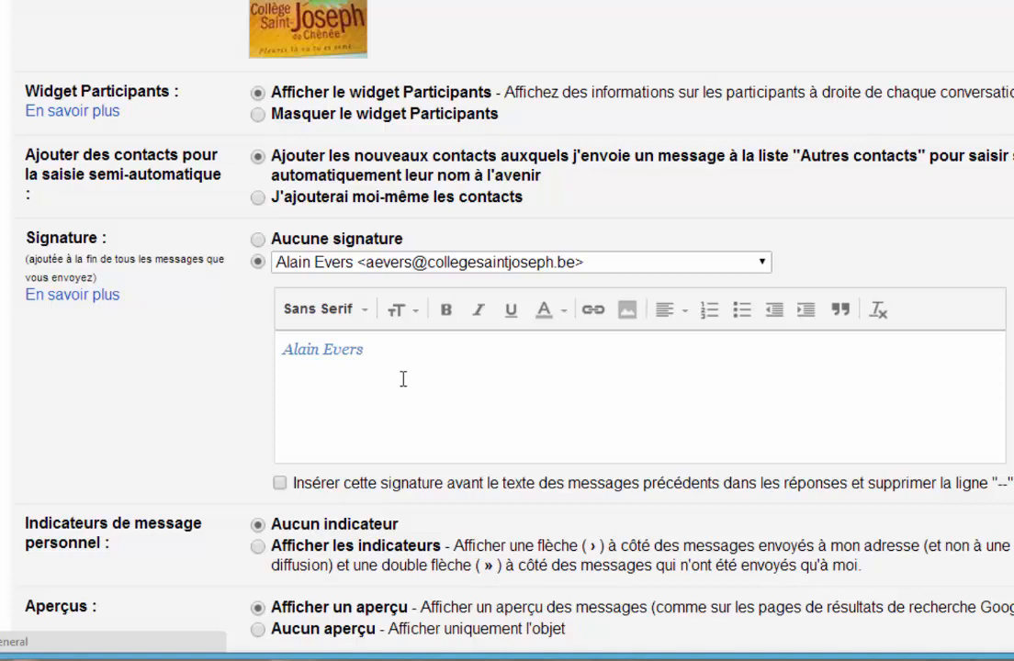
scroll(403, 379, "down", 4)
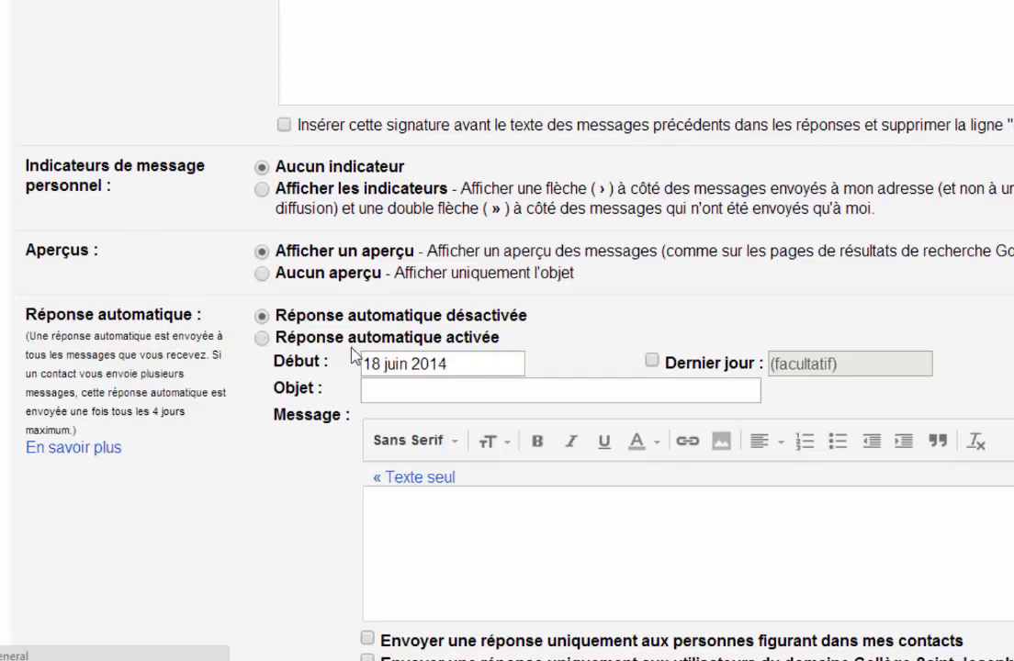
scroll(267, 514, "down", 2)
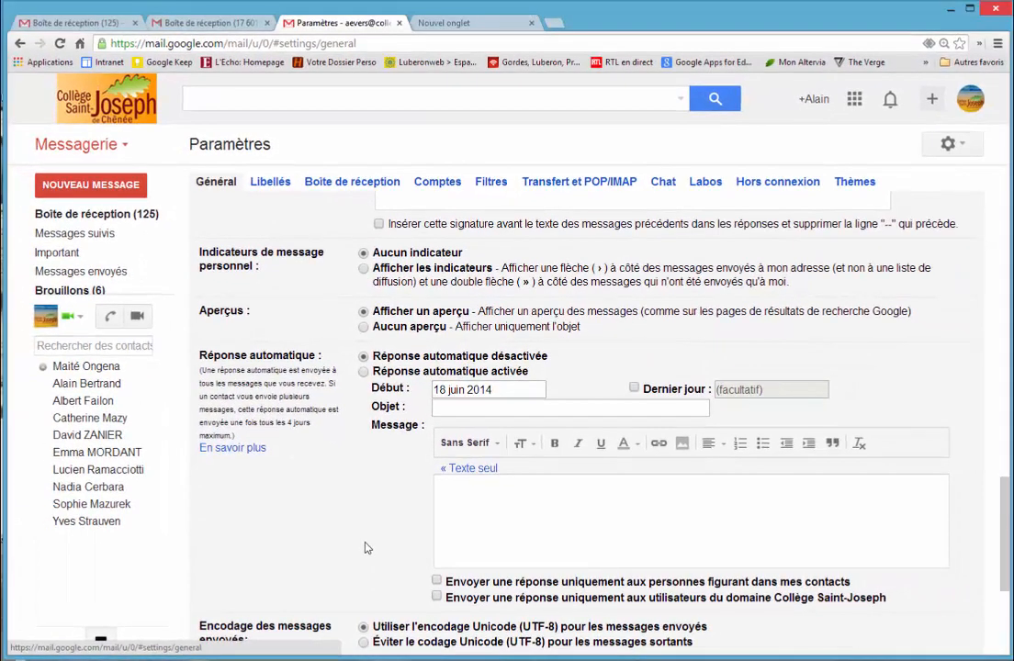
scroll(358, 522, "down", 4)
scroll(356, 520, "up", 8)
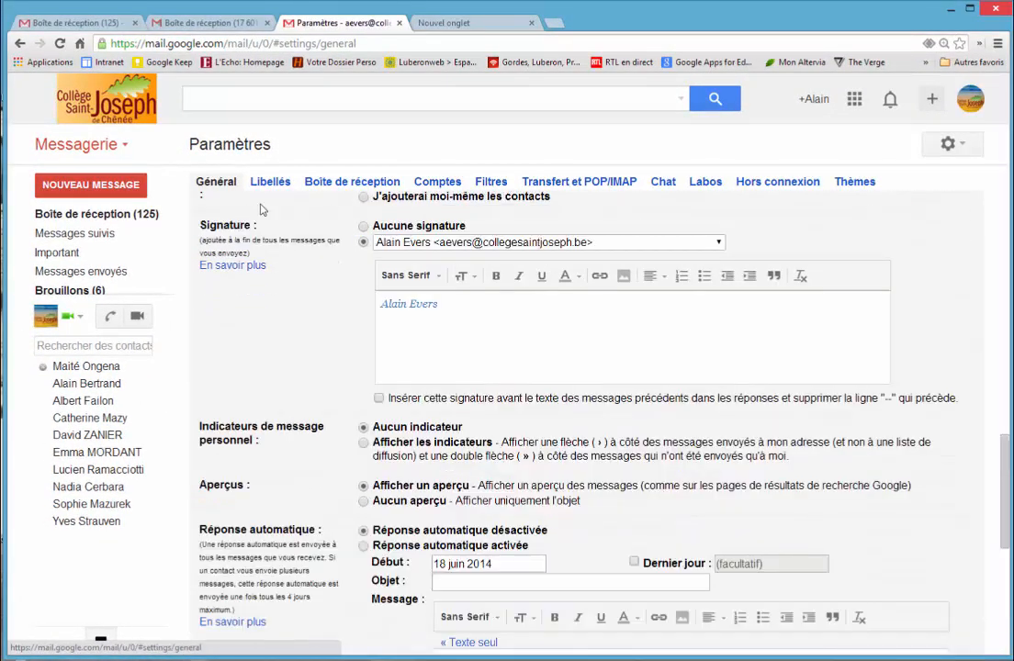
Step: Open the inbox settings, and compare the "Réseaux sociaux" and "Promotions" categories with "Principale" in the inbox itself
left_click(352, 186)
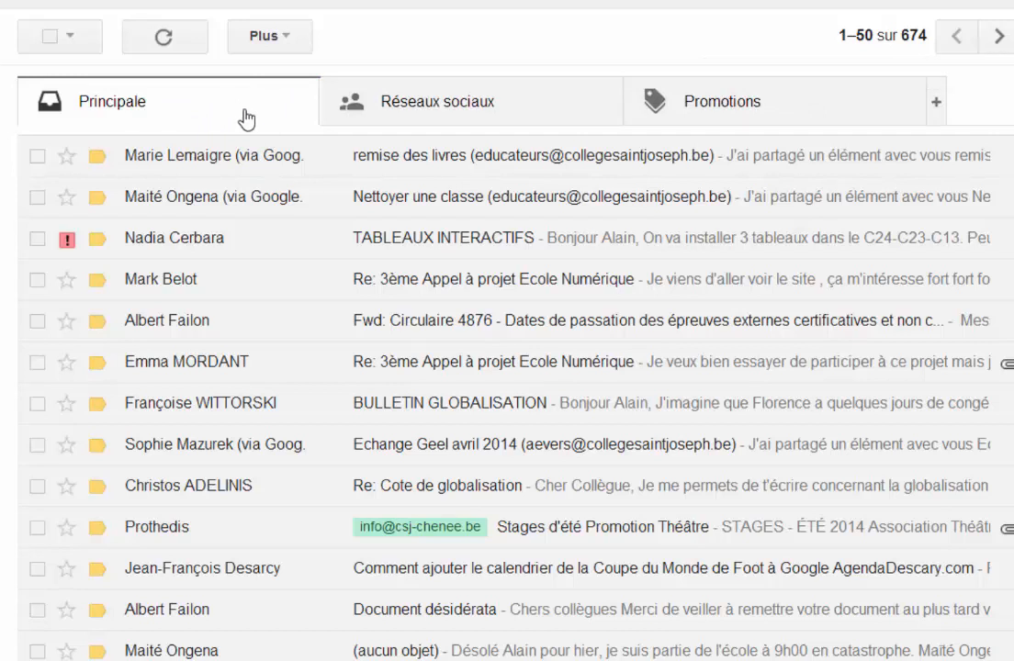
left_click(450, 111)
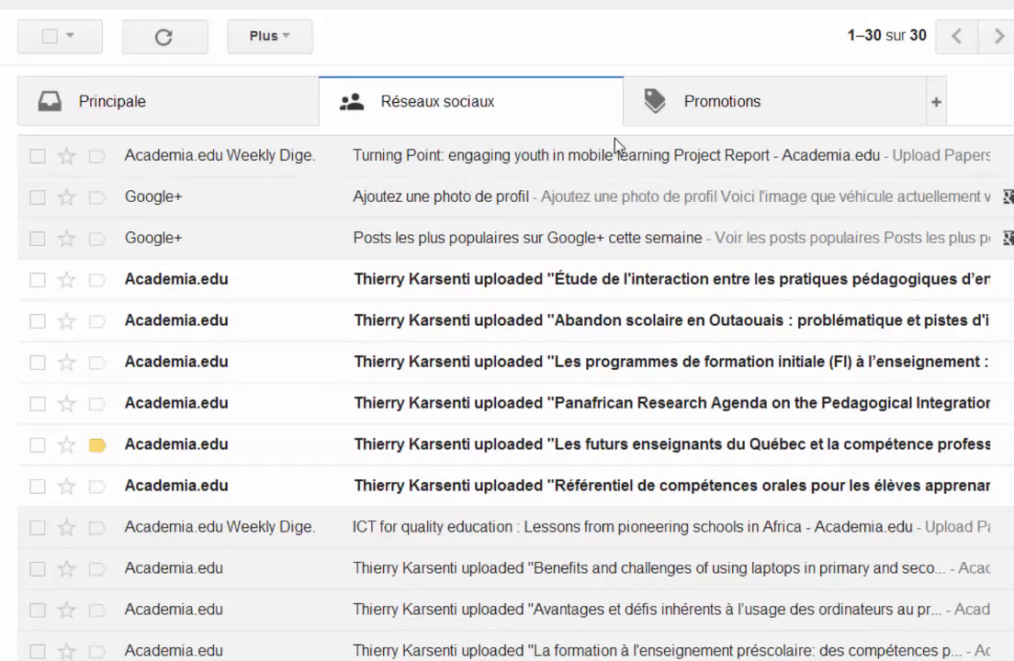
left_click(719, 103)
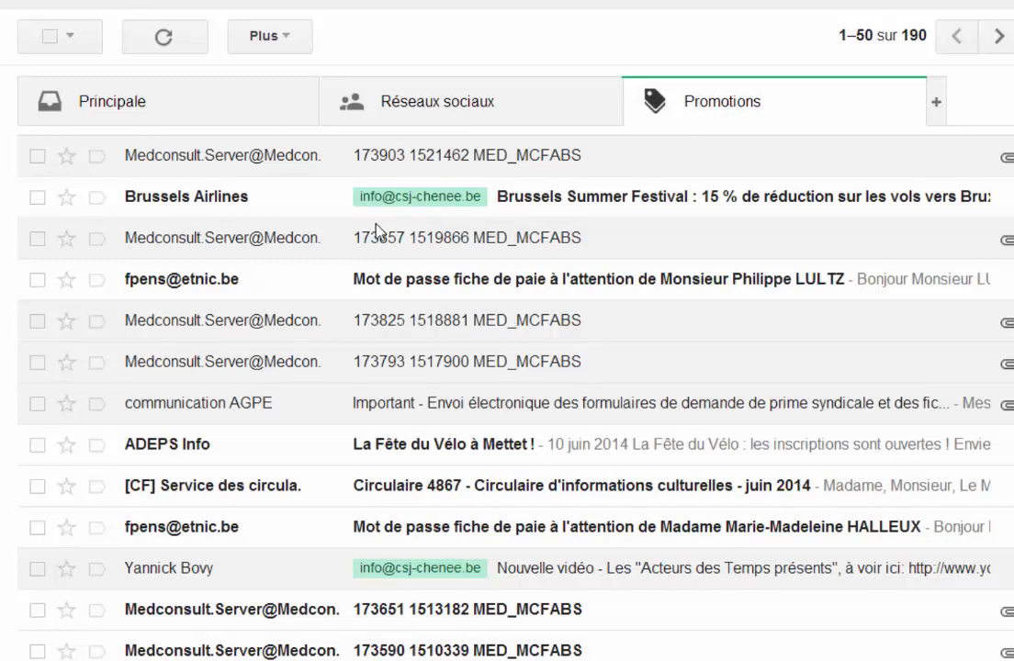
left_click(159, 109)
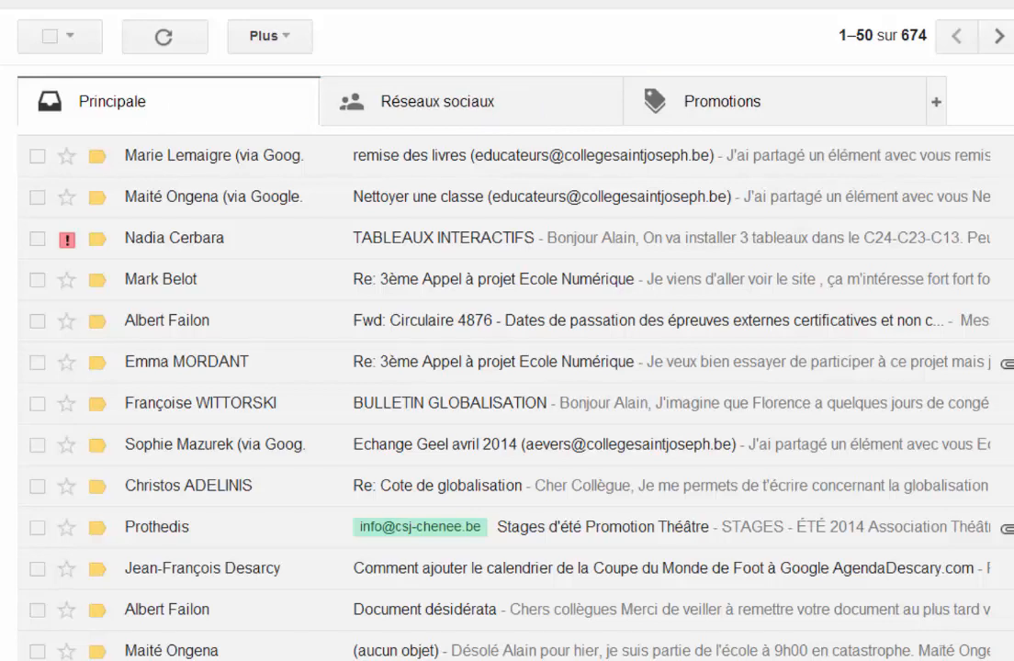
Step: Review the inbox settings for inbox type, categories, followed messages, importance markers and filtered e-mails
left_click(1013, 37)
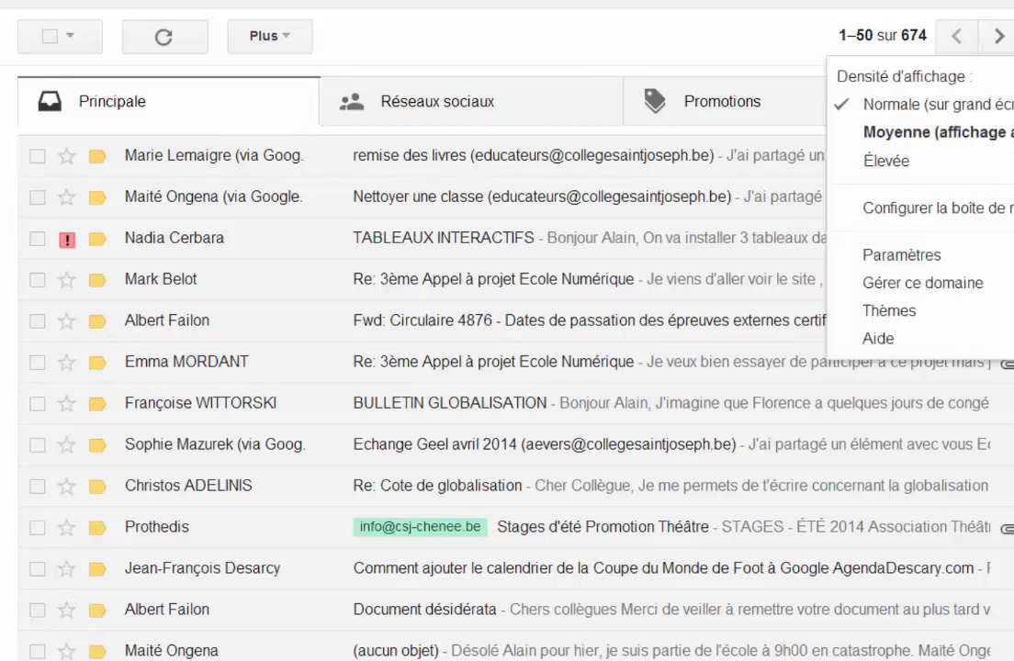
left_click(905, 256)
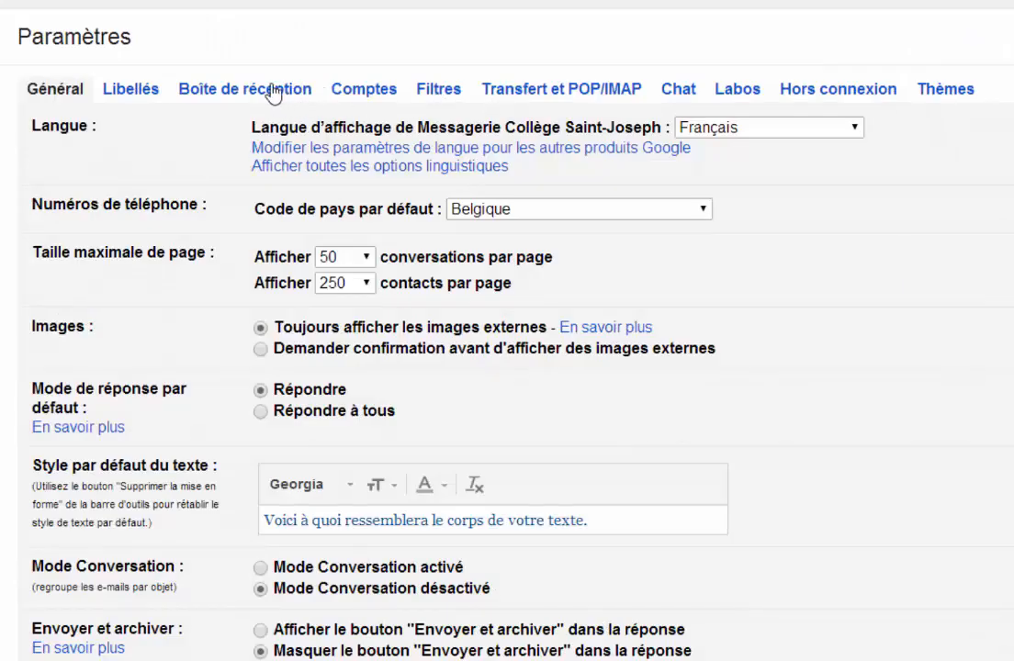
left_click(237, 87)
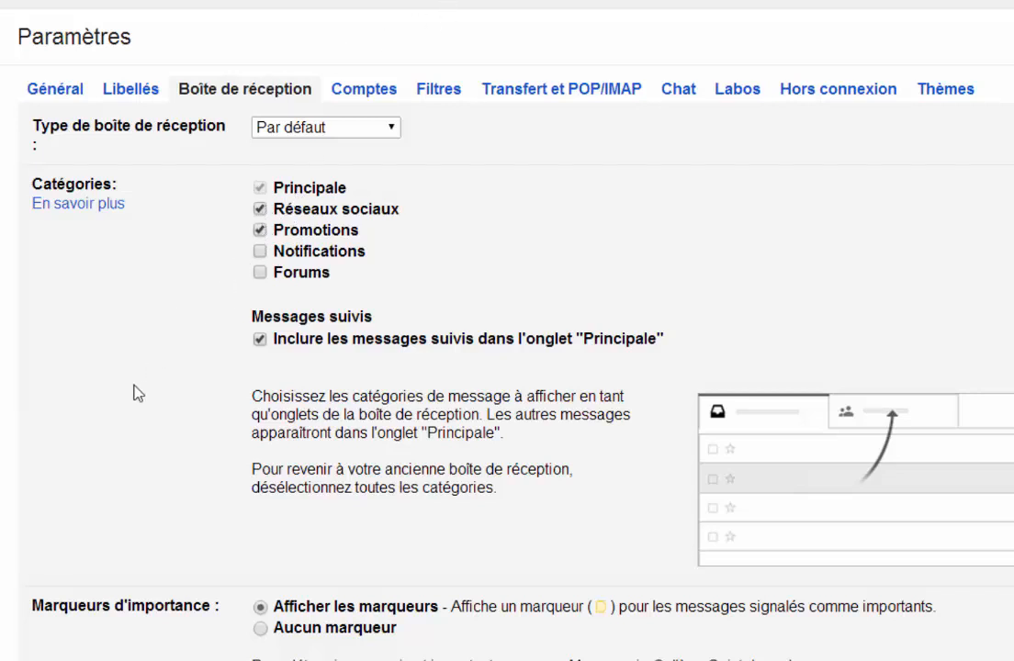
scroll(116, 422, "down", 1)
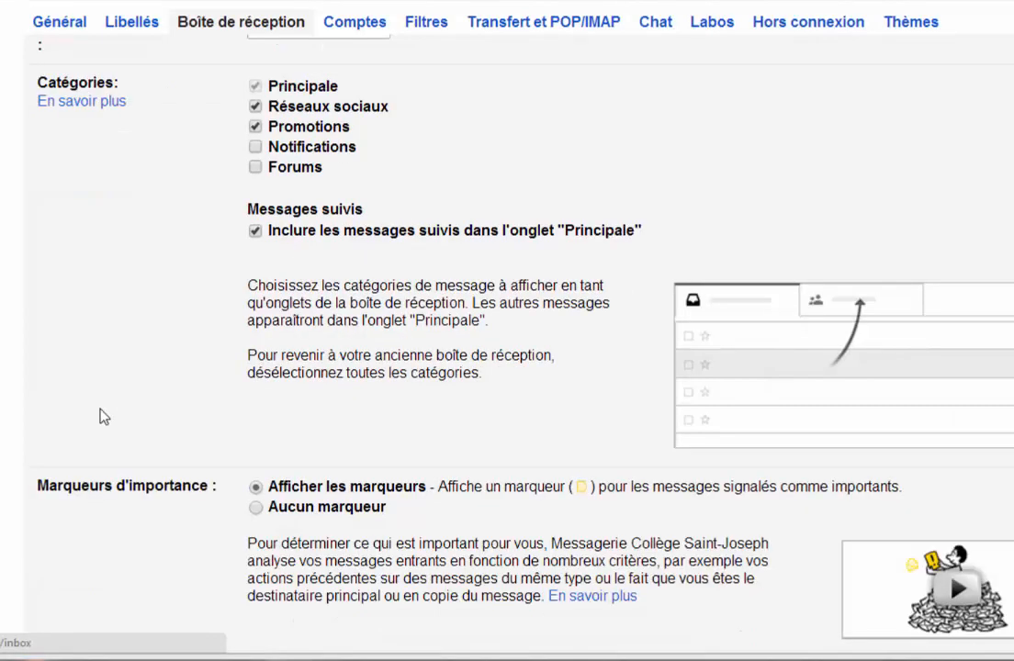
scroll(101, 413, "down", 3)
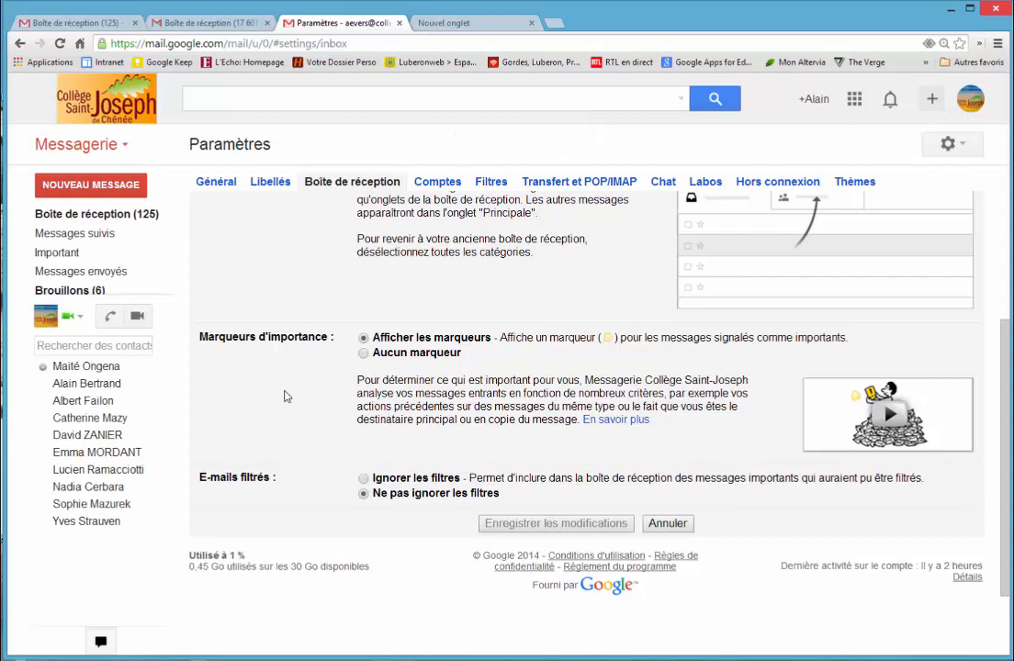
scroll(284, 396, "up", 3)
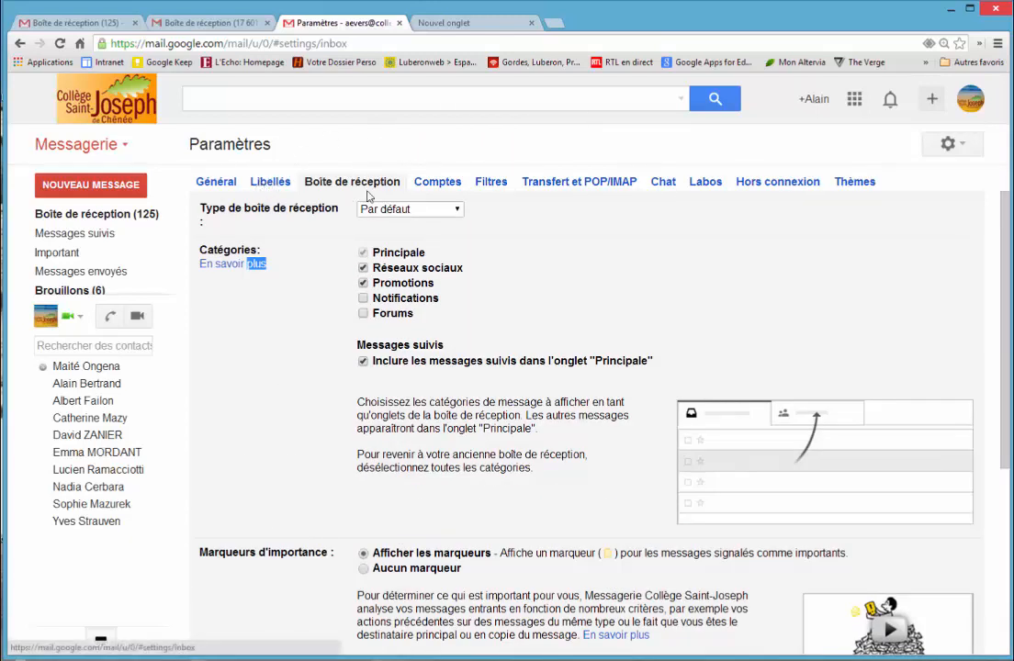
Step: Start a mail filter for messages from a colleague, choosing the colleague's suggested e-mail address as sender, and continue to the filter's actions
left_click(491, 183)
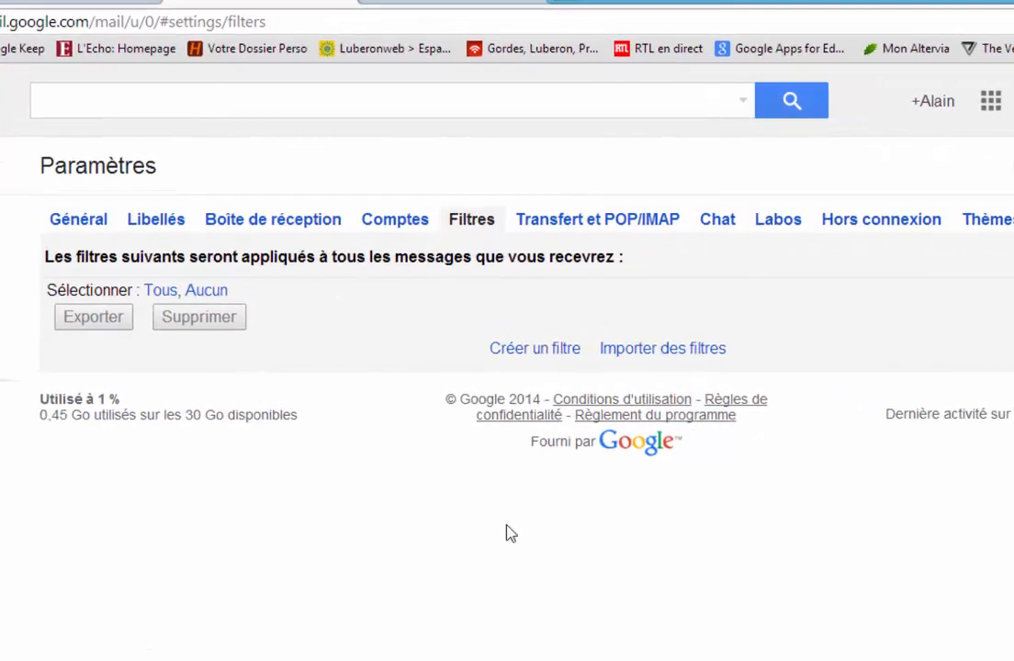
left_click(549, 355)
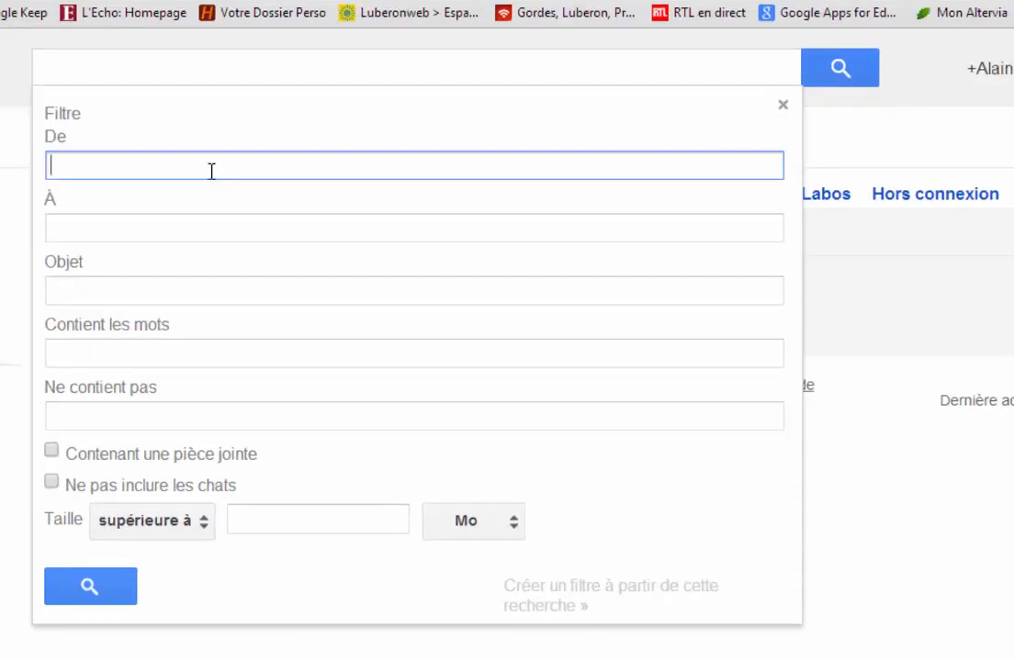
type("al")
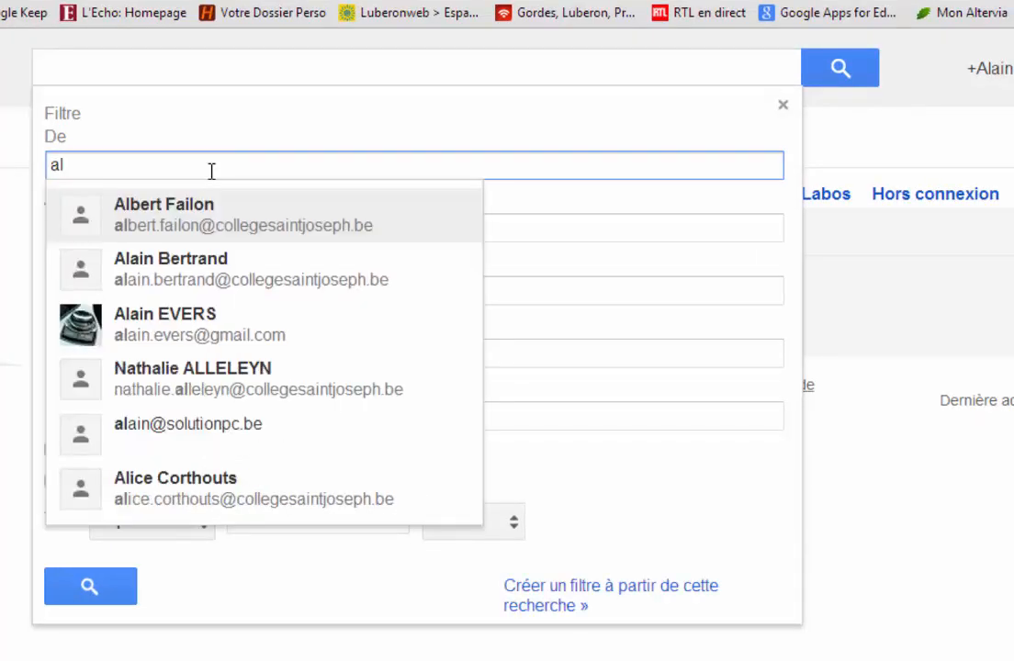
left_click(194, 219)
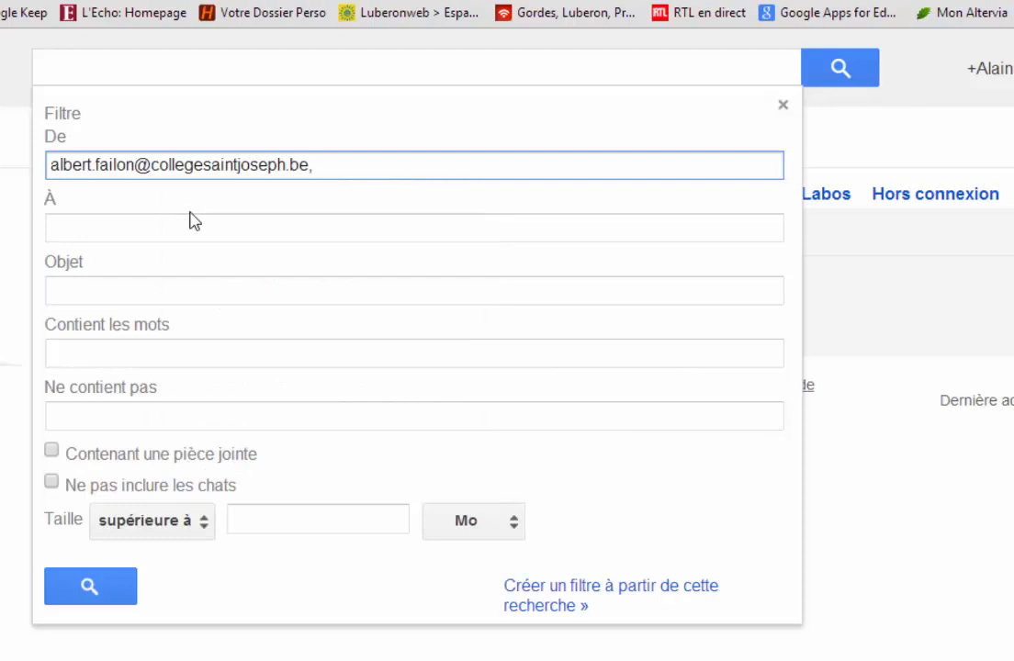
left_click(551, 605)
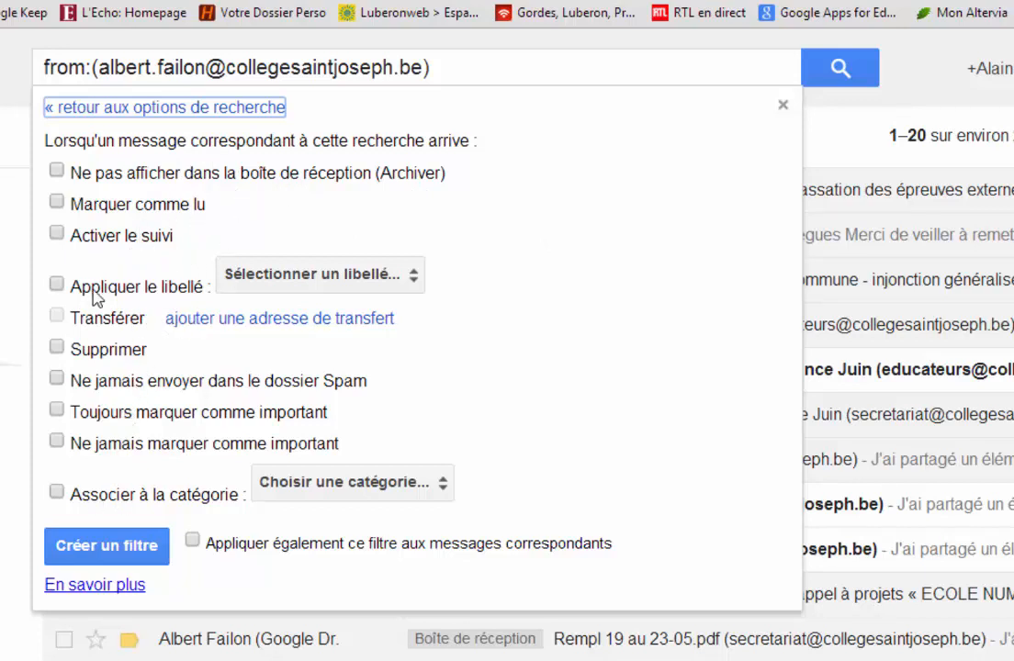
Step: Create the filter with "Activer le suivi", also applying it to existing matching messages, and check the stars in the inbox
left_click(57, 234)
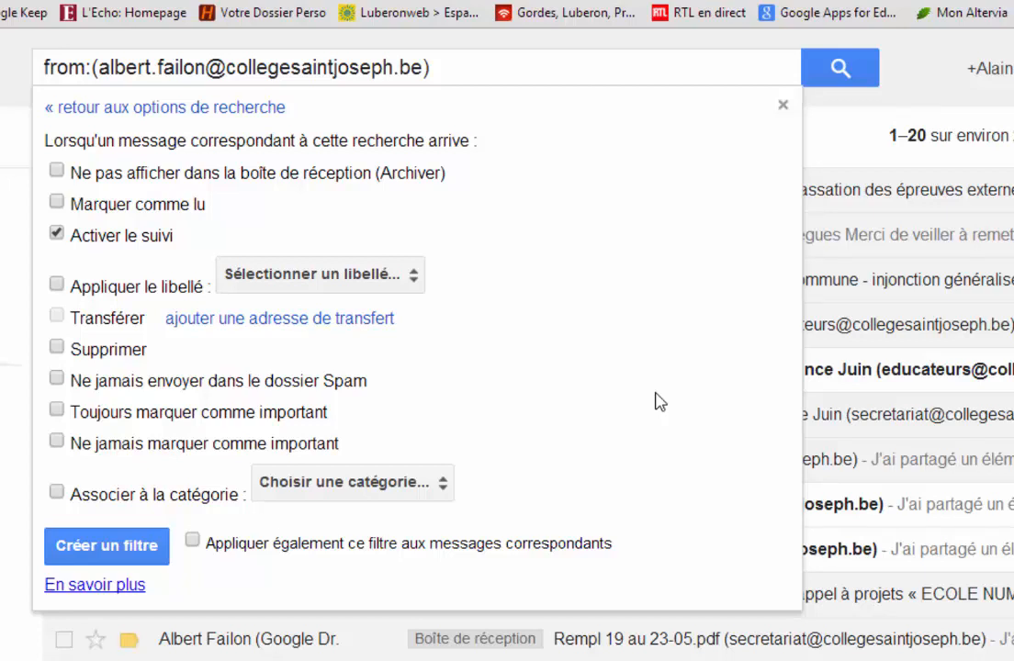
left_click(193, 542)
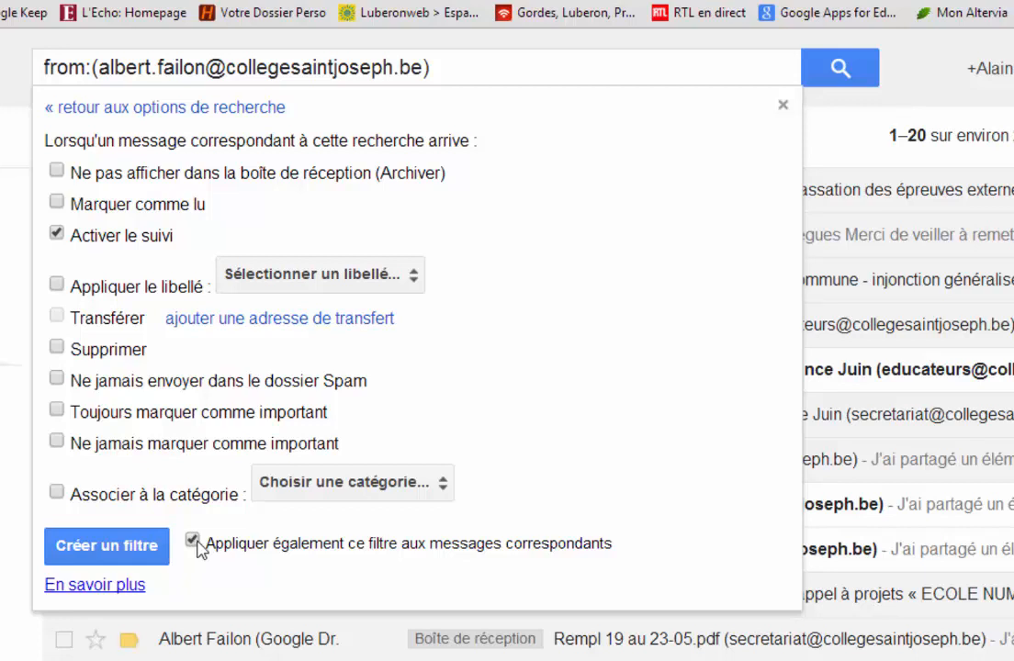
left_click(104, 548)
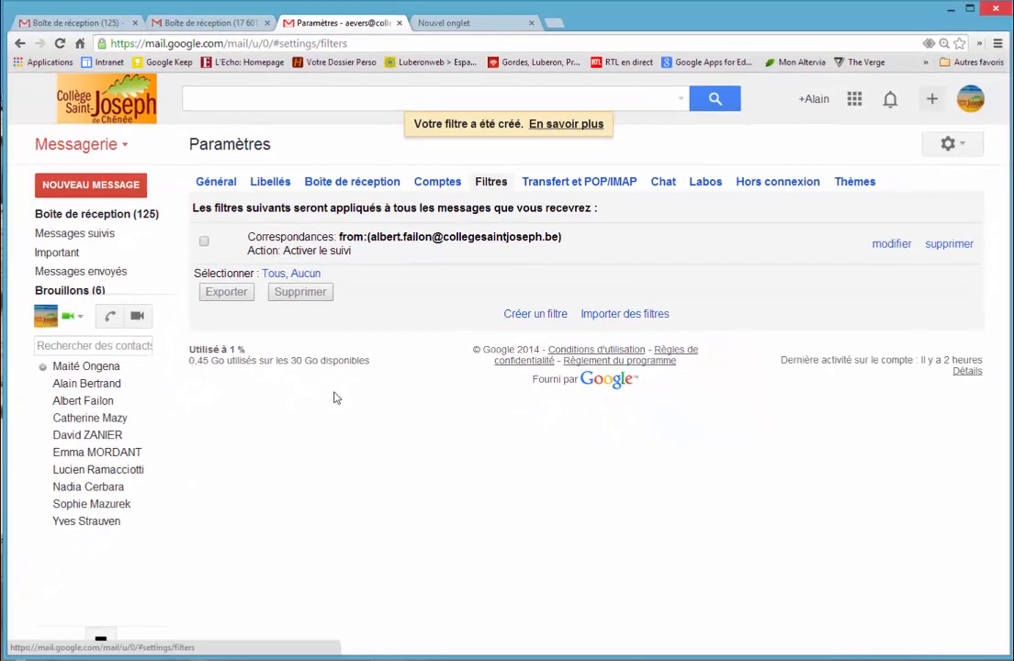
left_click(98, 215)
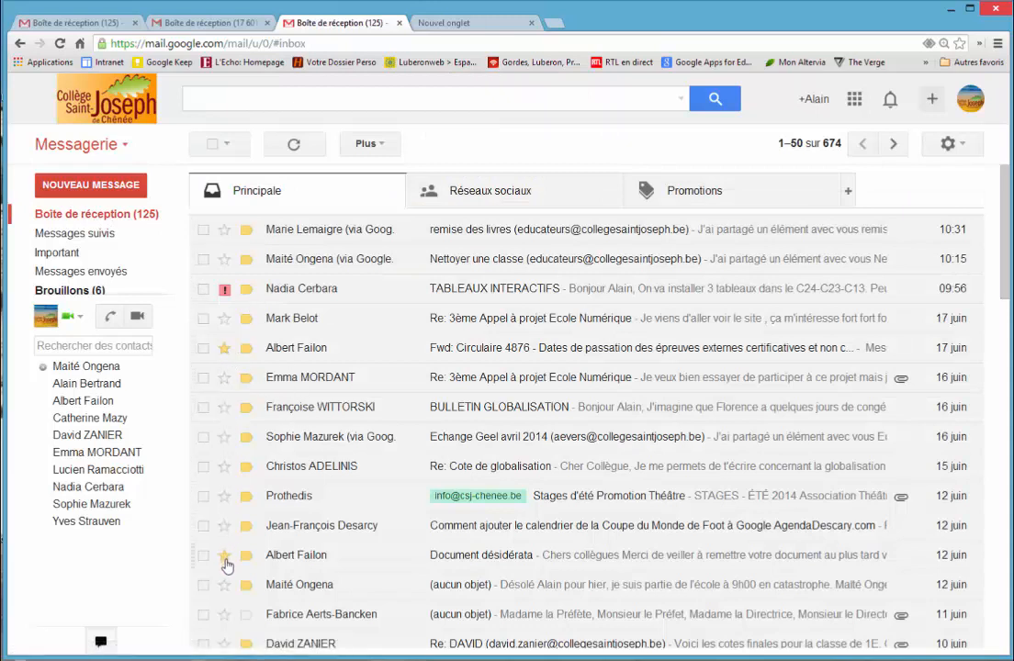
Step: Delete the colleague's mail filter in the filter settings and confirm the deletion
left_click(949, 147)
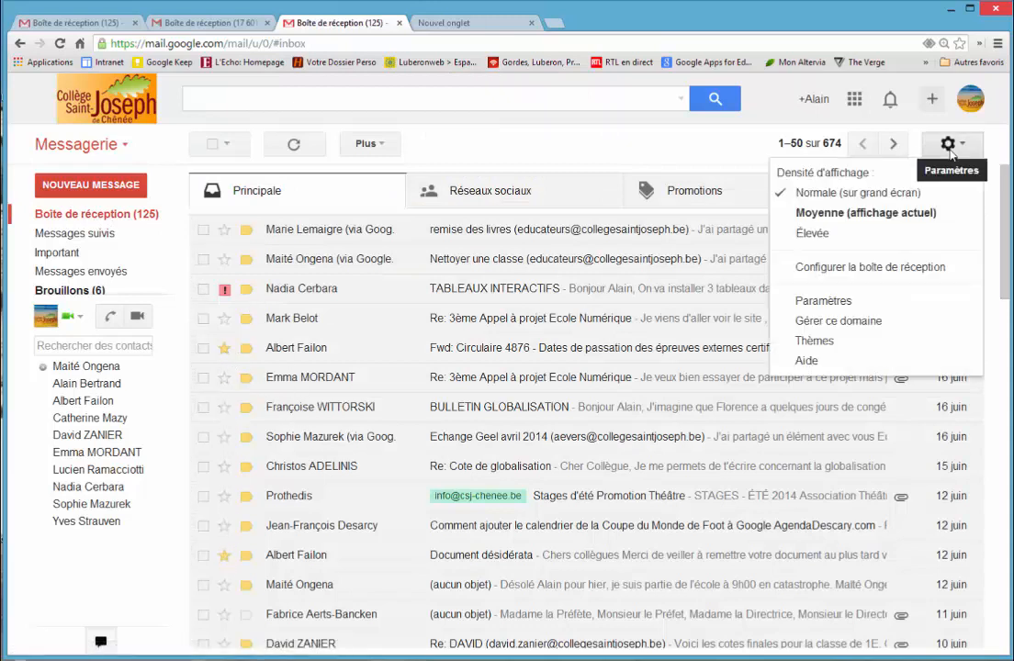
left_click(826, 306)
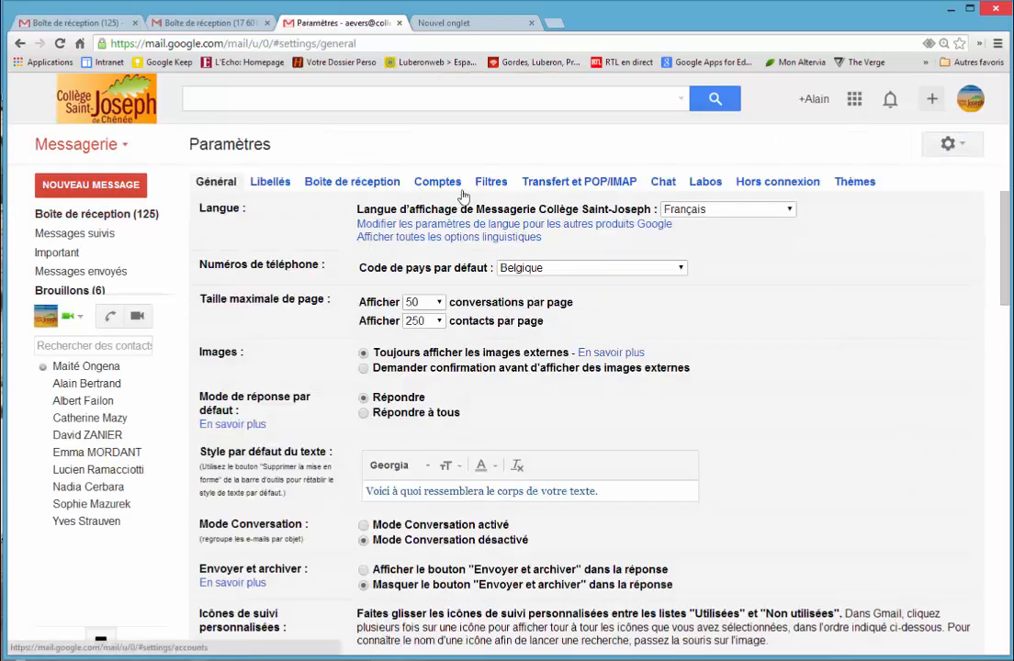
left_click(493, 181)
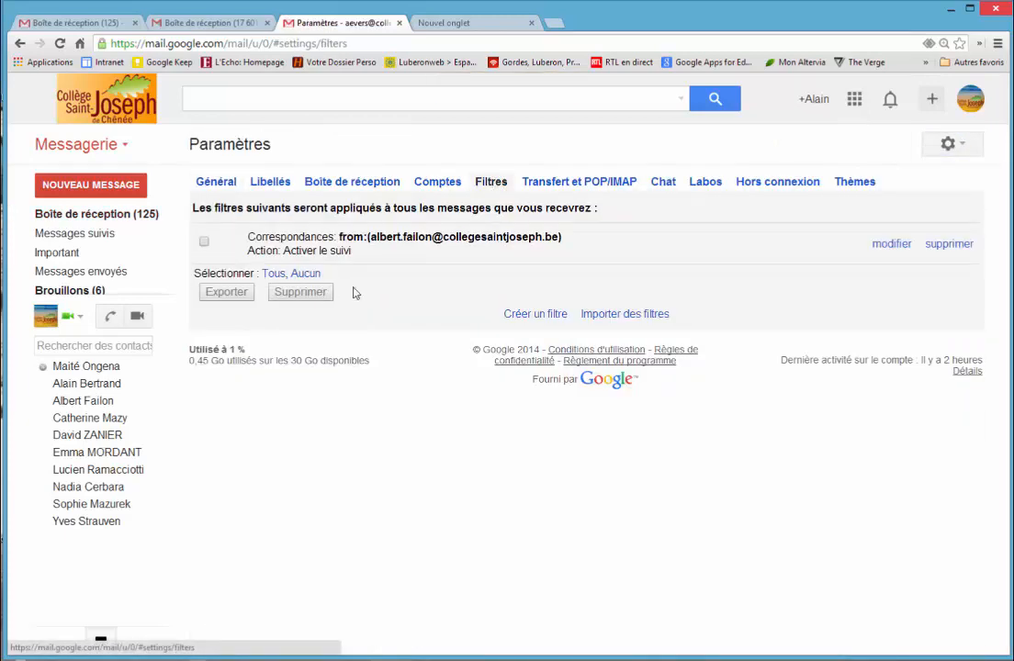
left_click(946, 244)
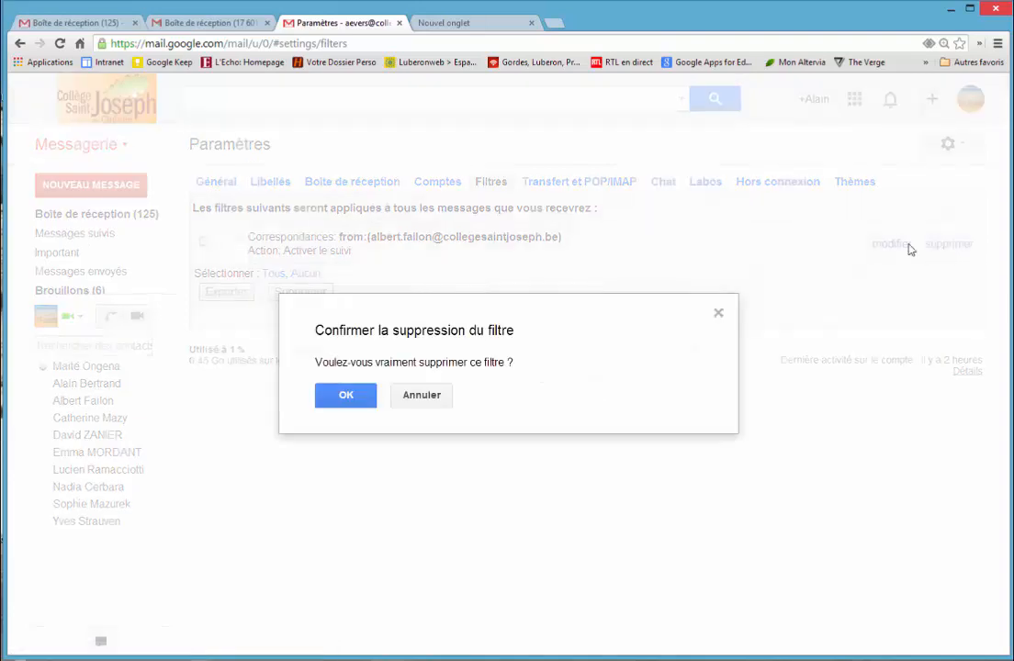
left_click(345, 395)
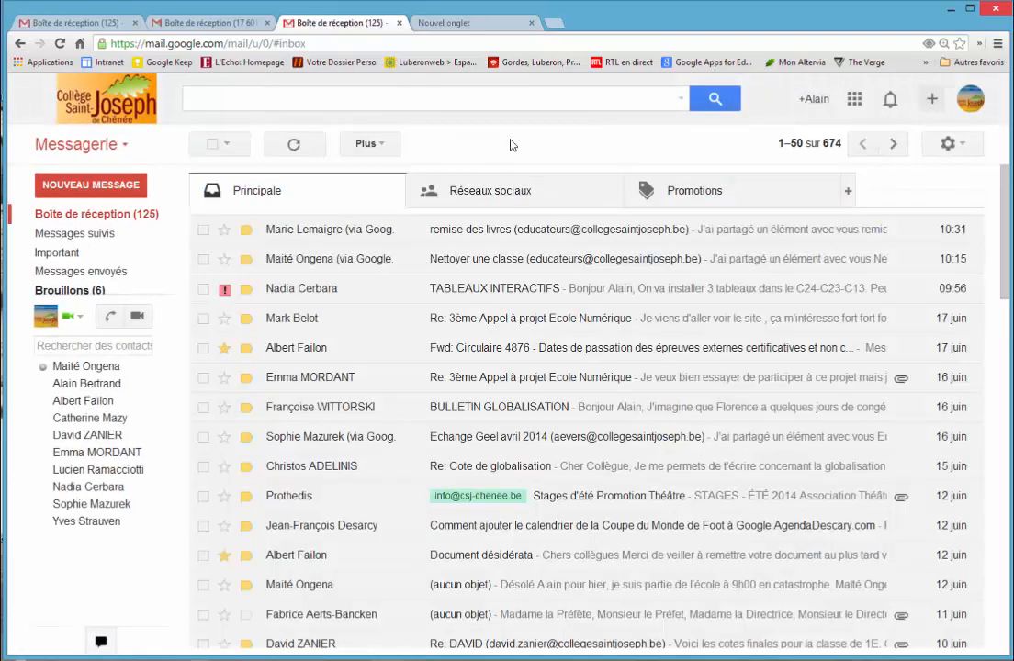
Step: List the e-mails exchanged with the sender of the starred "Circulaire 4876" message from the sender's contact card
left_click(224, 348)
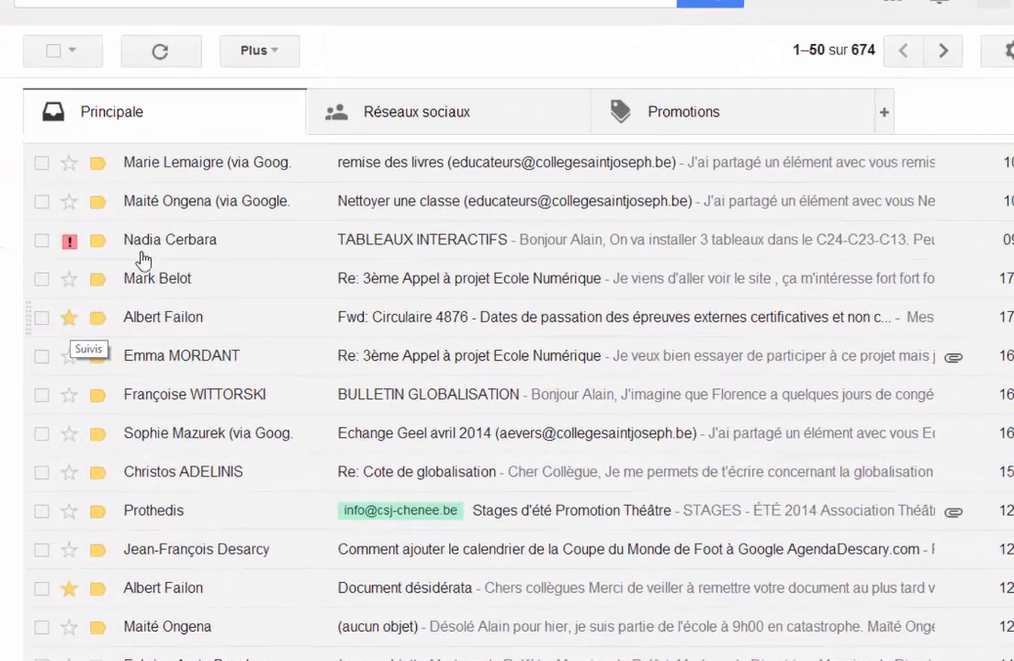
mouse_move(165, 322)
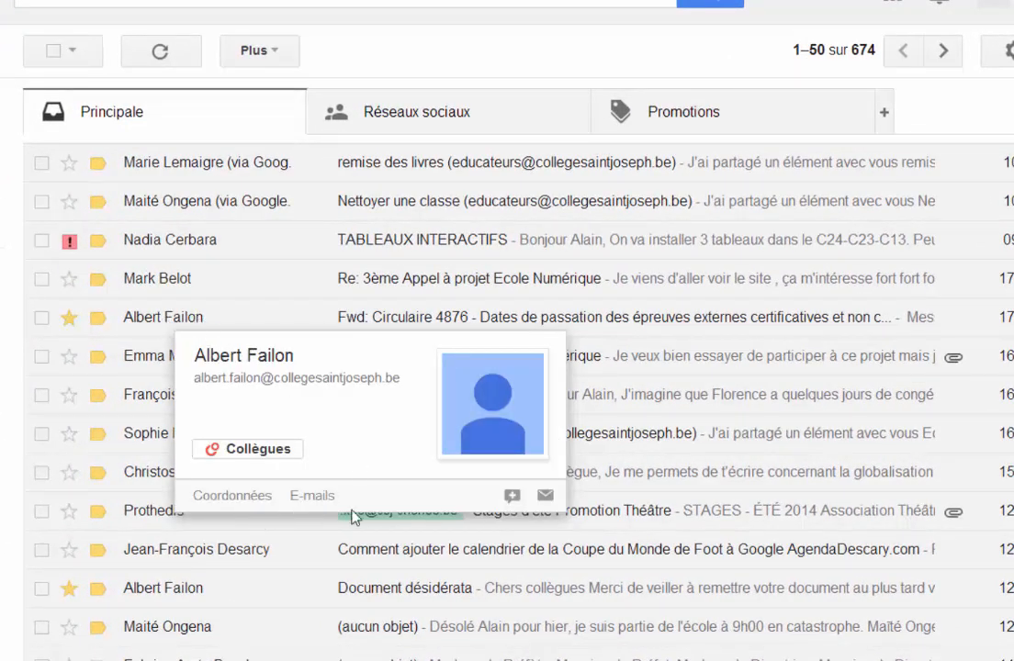
left_click(320, 497)
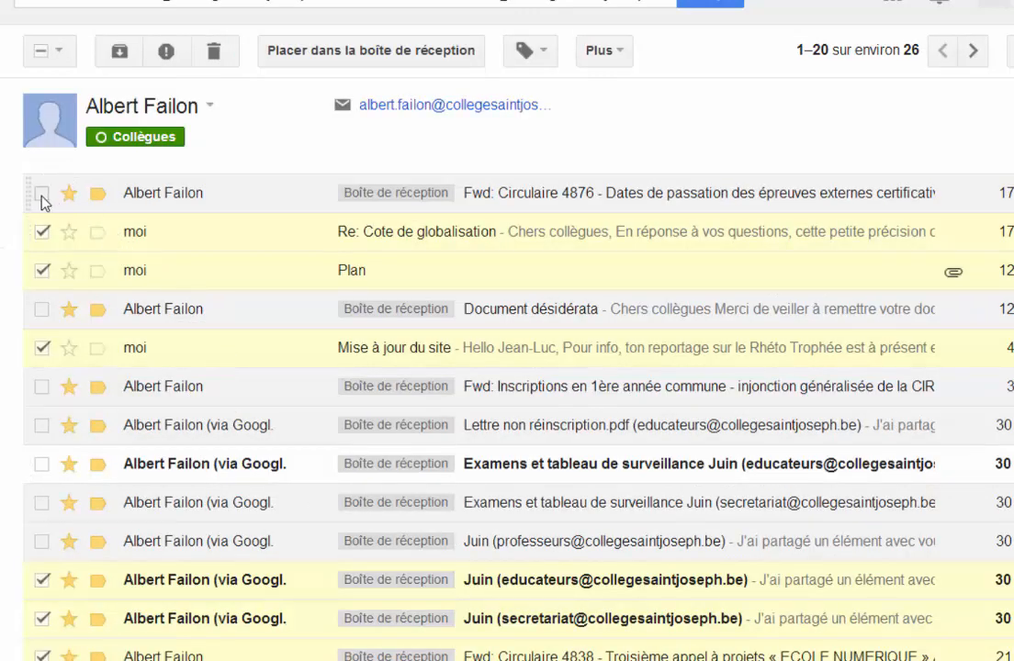
Step: Turn off follow-up ("Désactiver le suivi") for all messages on the colleague's e-mail page, and return to the inbox with nothing selected
left_click(41, 53)
left_click(41, 52)
left_click(41, 52)
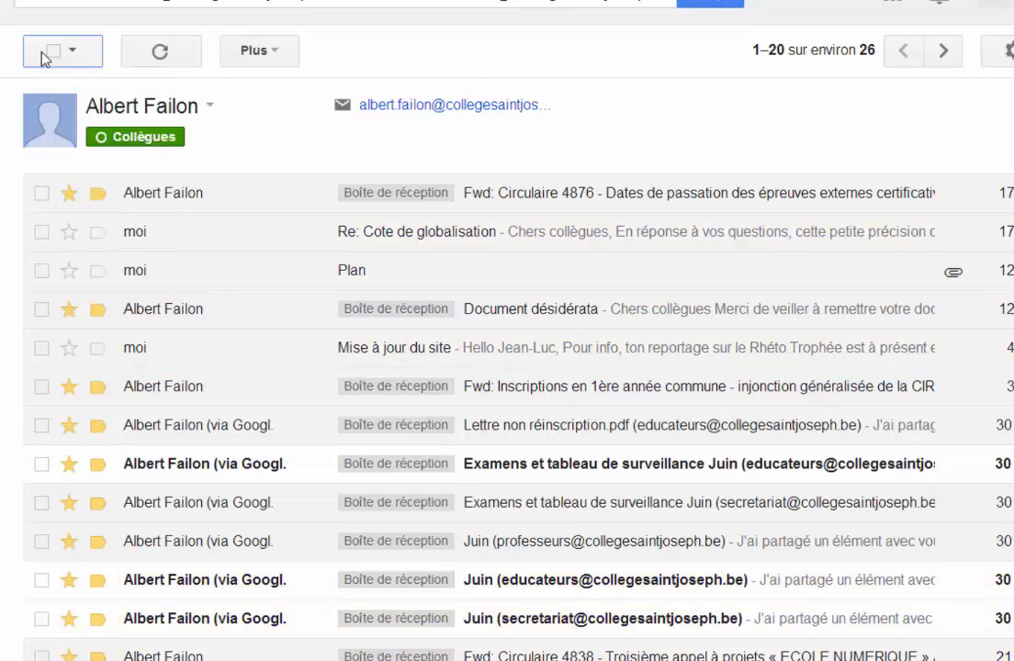
left_click(46, 51)
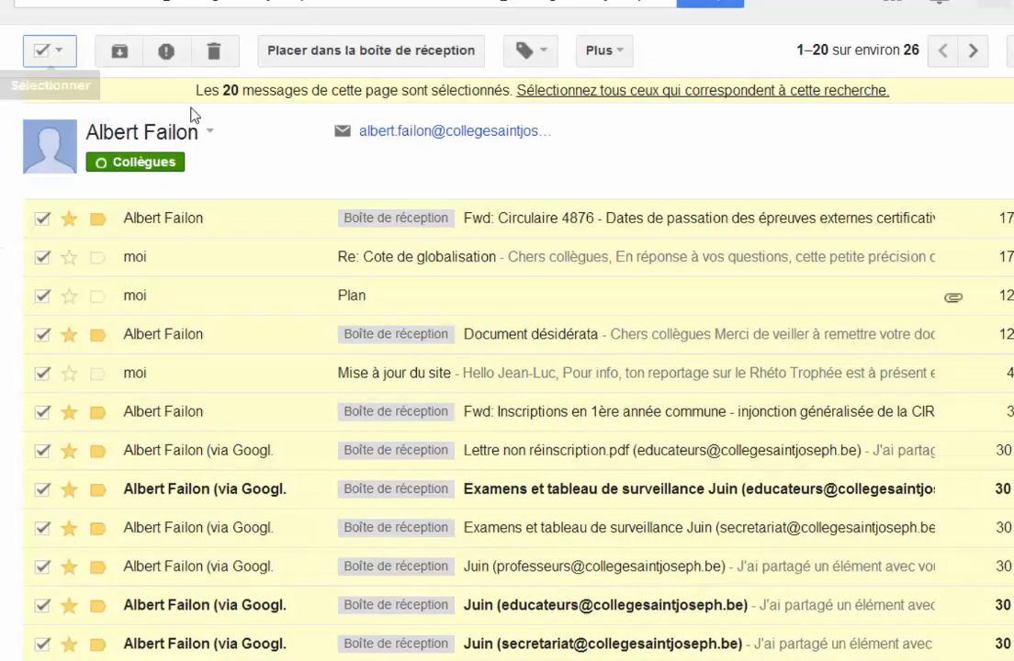
left_click(618, 58)
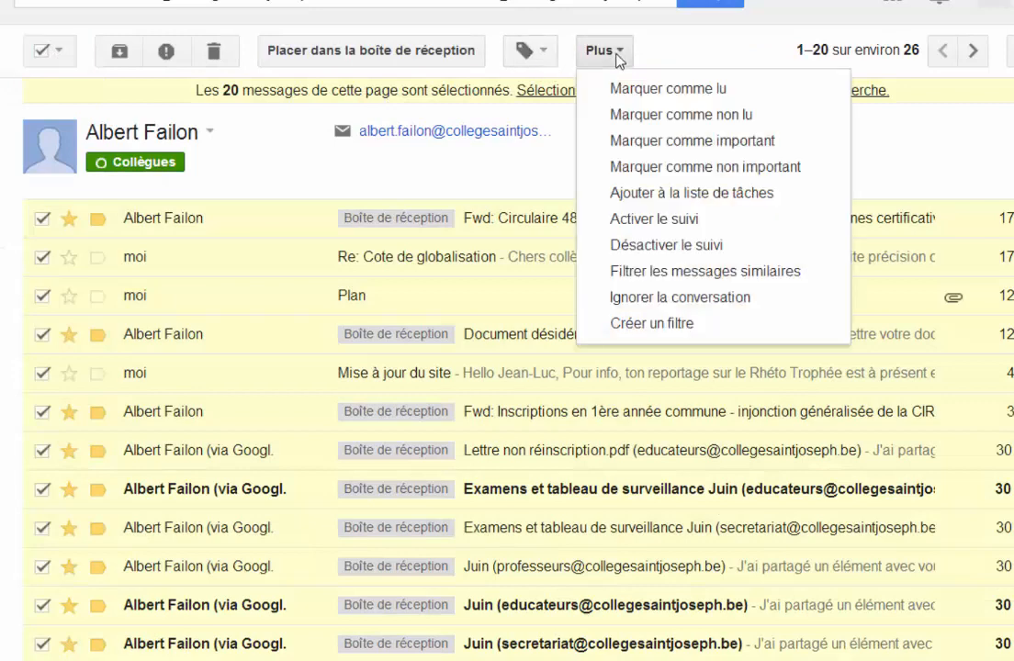
left_click(659, 246)
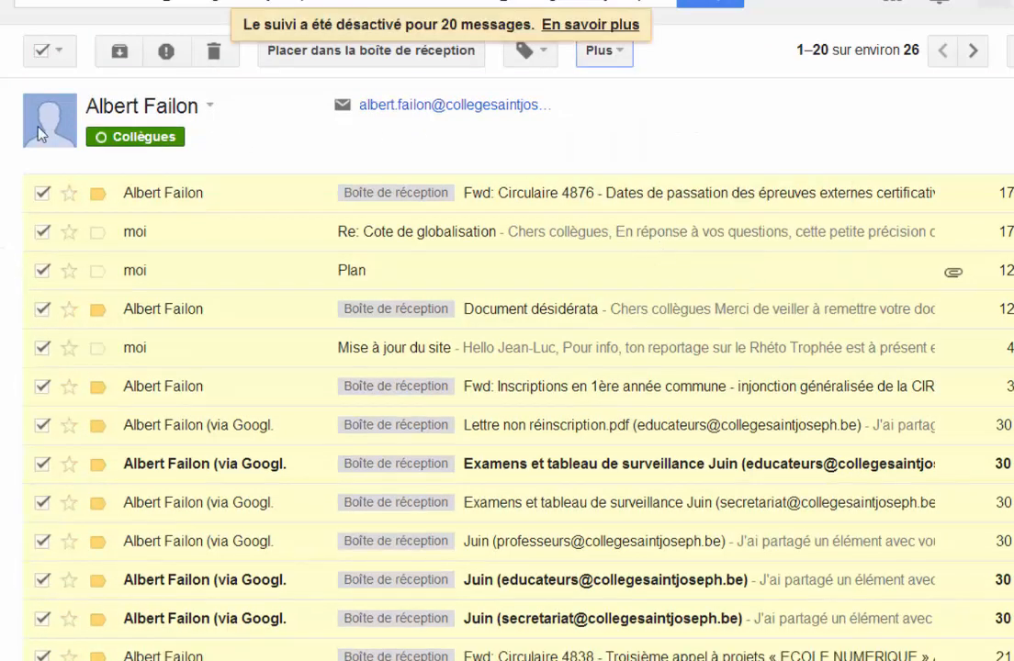
left_click(2, 143)
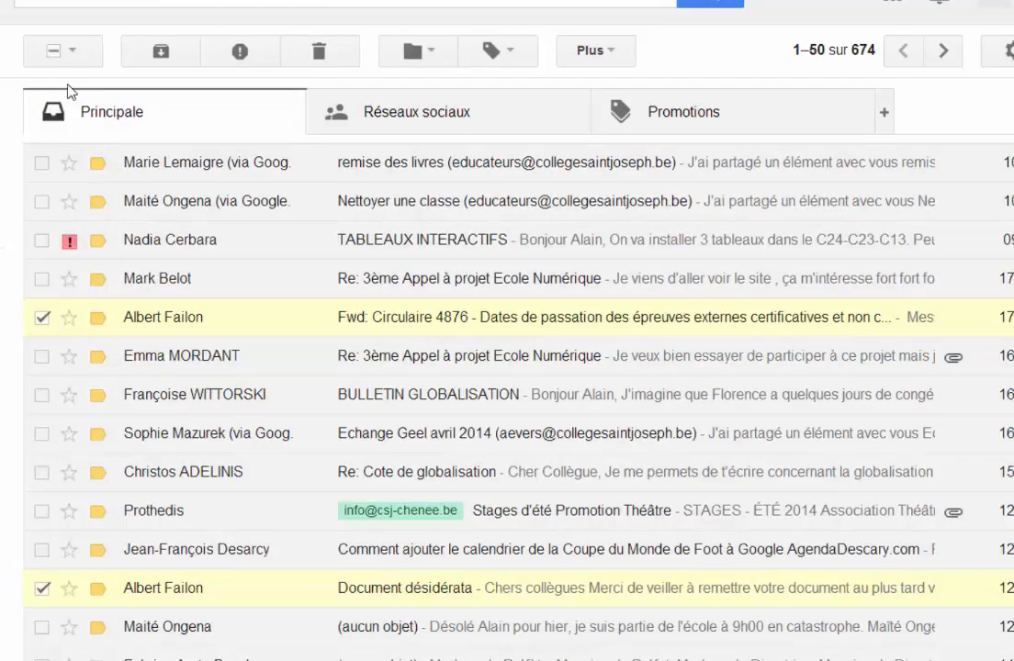
left_click(53, 55)
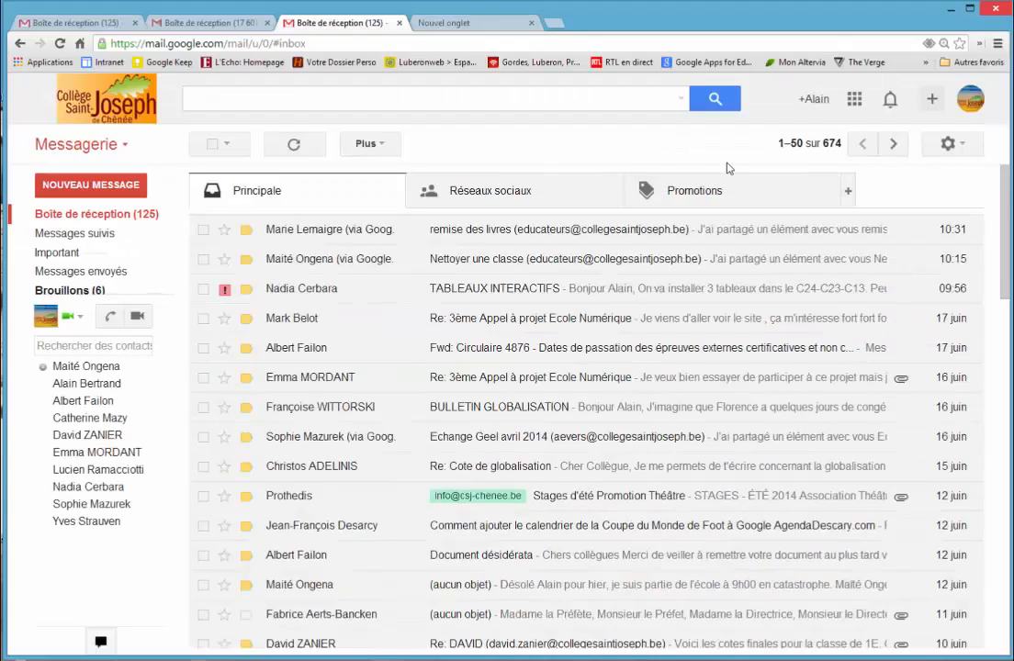
Step: Open the label settings and review which system labels, categories and circles are shown or hidden
left_click(951, 145)
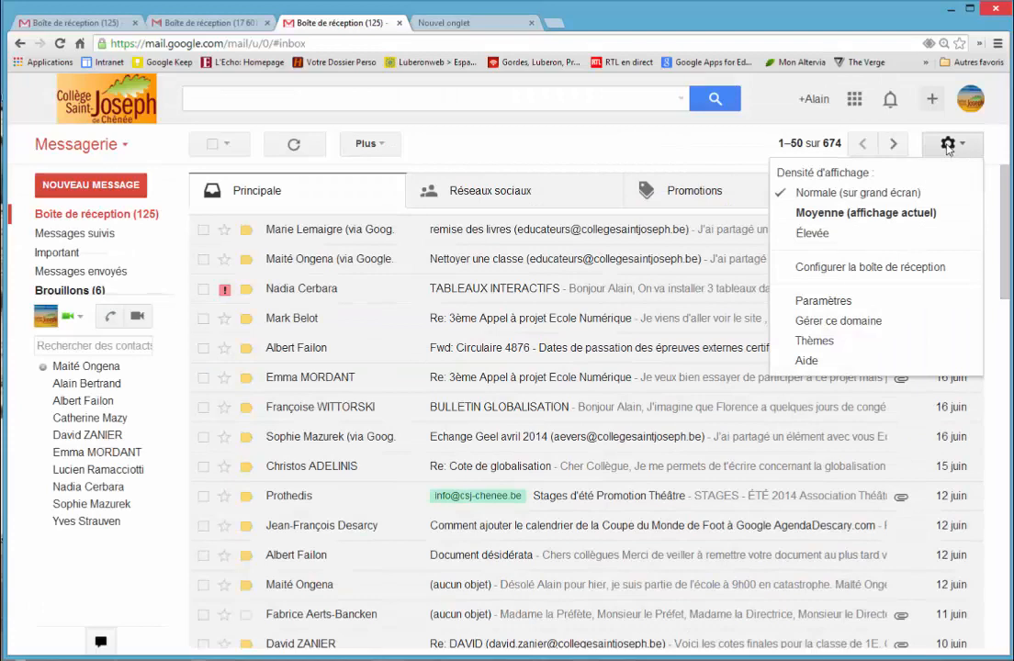
left_click(827, 300)
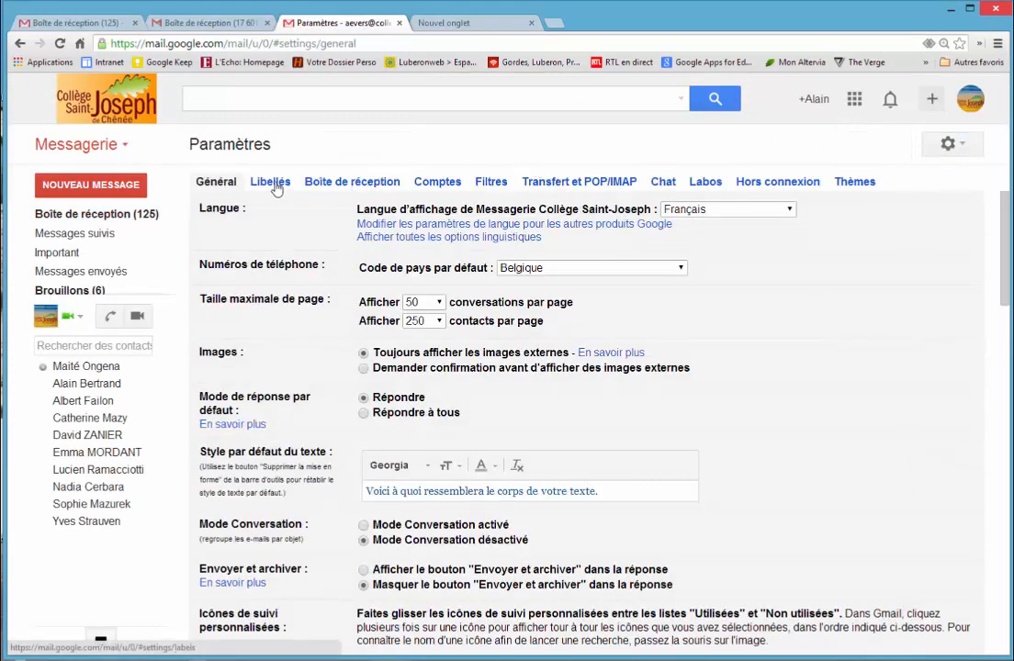
left_click(272, 183)
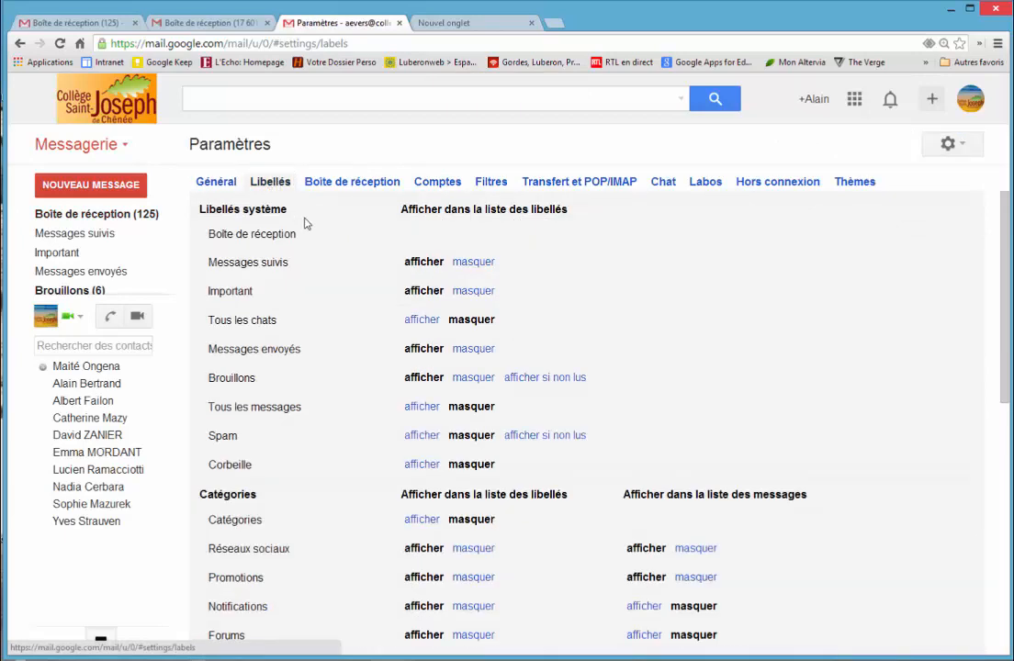
scroll(719, 389, "down", 1)
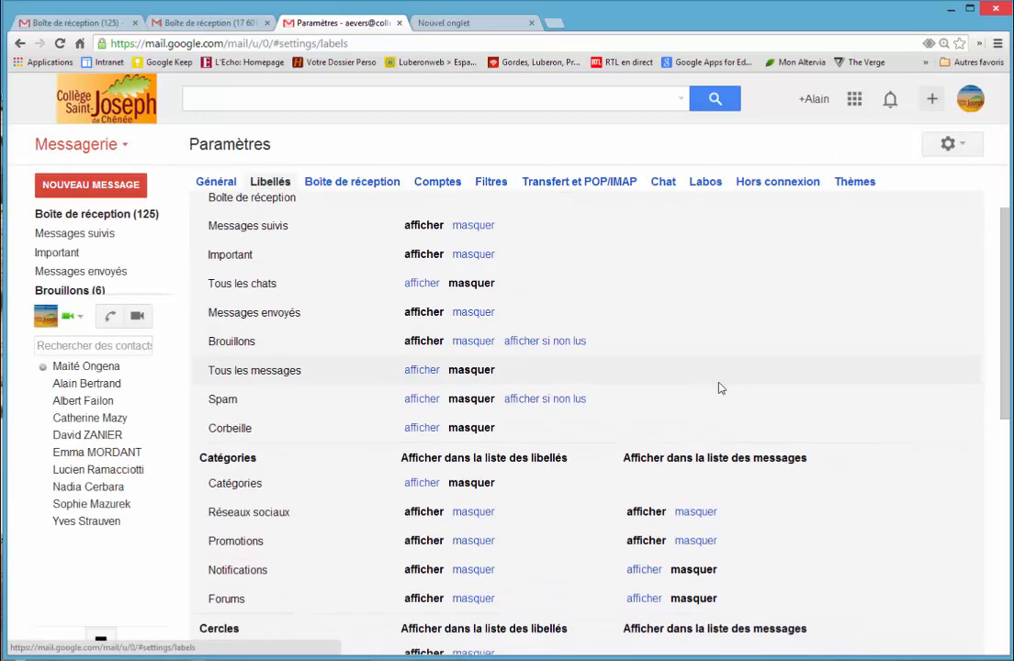
scroll(719, 389, "up", 1)
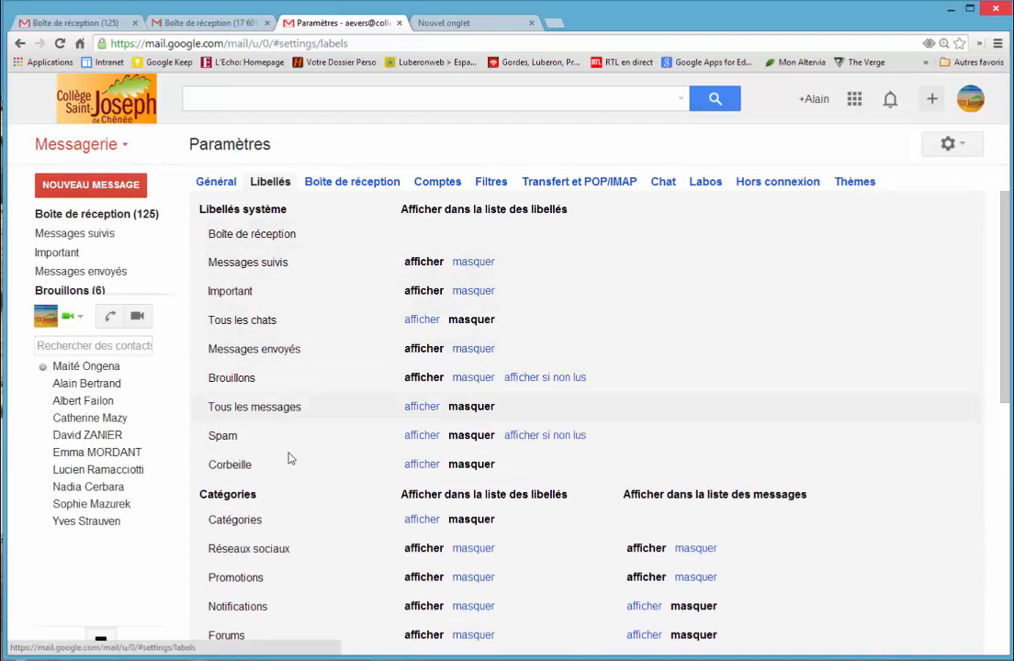
scroll(315, 519, "down", 8)
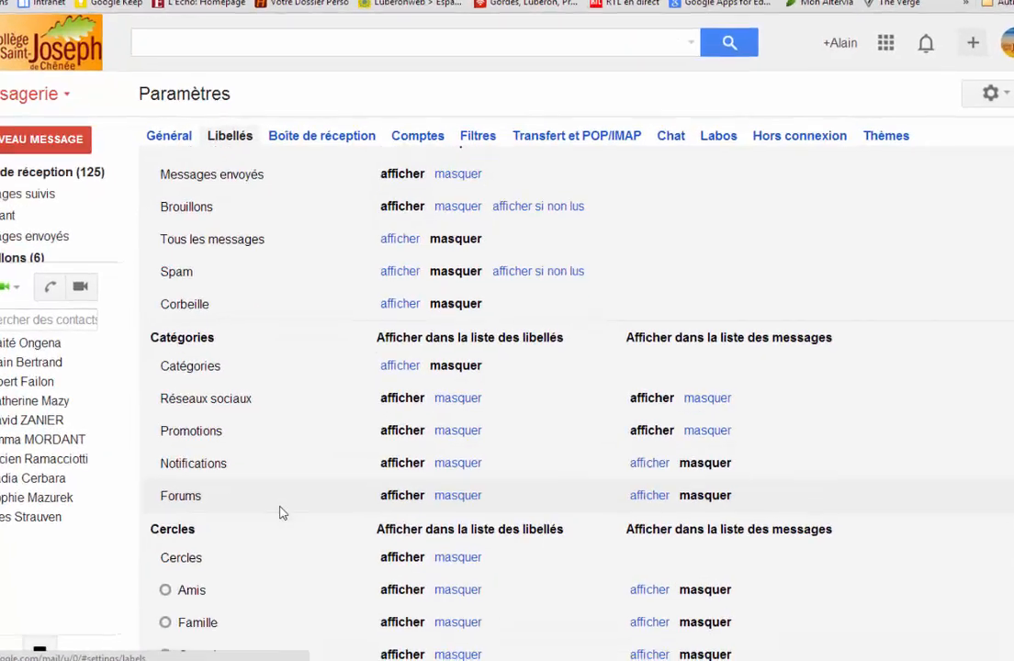
scroll(200, 502, "down", 3)
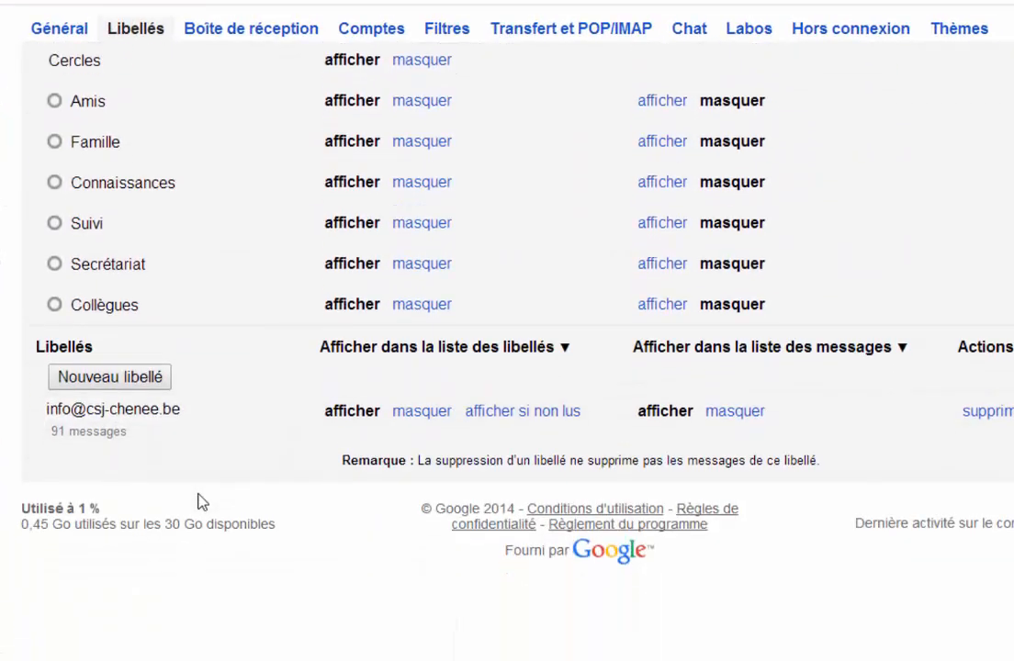
Step: Create a new label named with the colleague's first name, without nesting it under another label
left_click(111, 383)
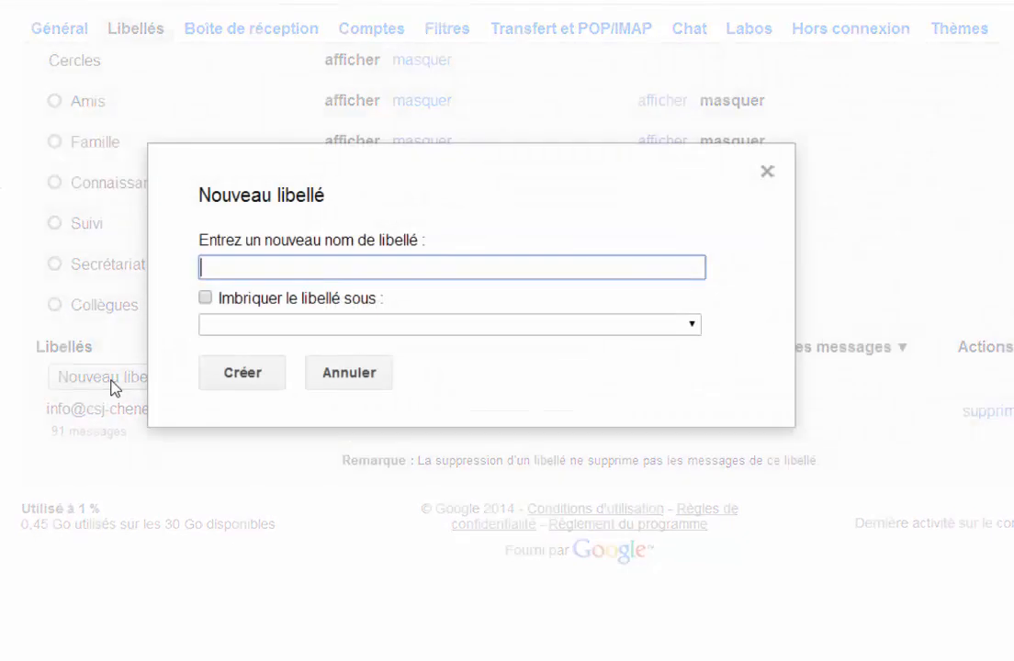
type("albert")
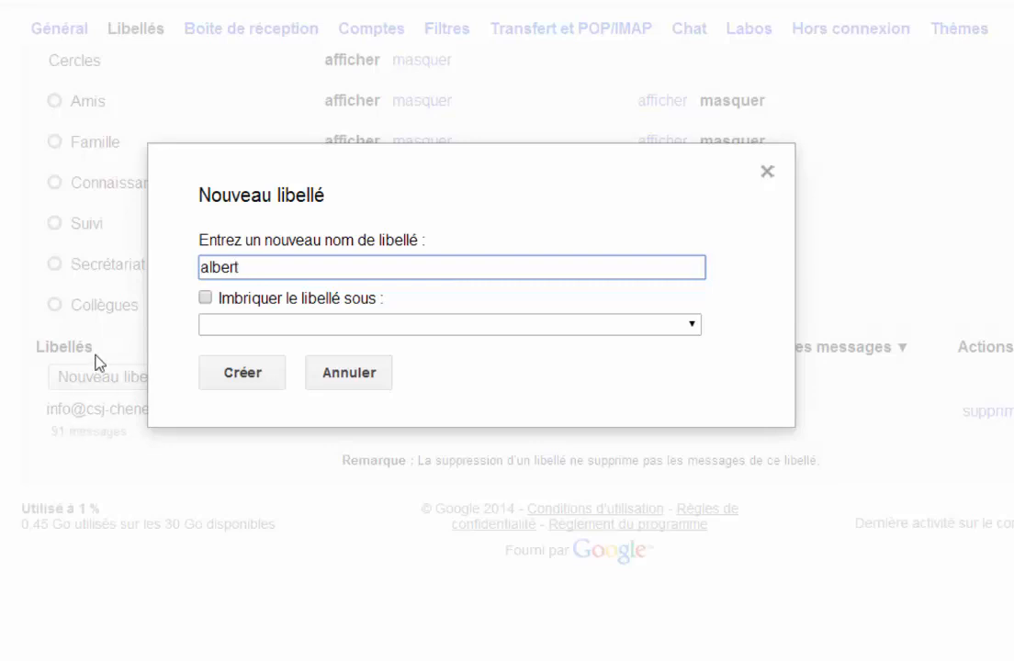
left_click(220, 389)
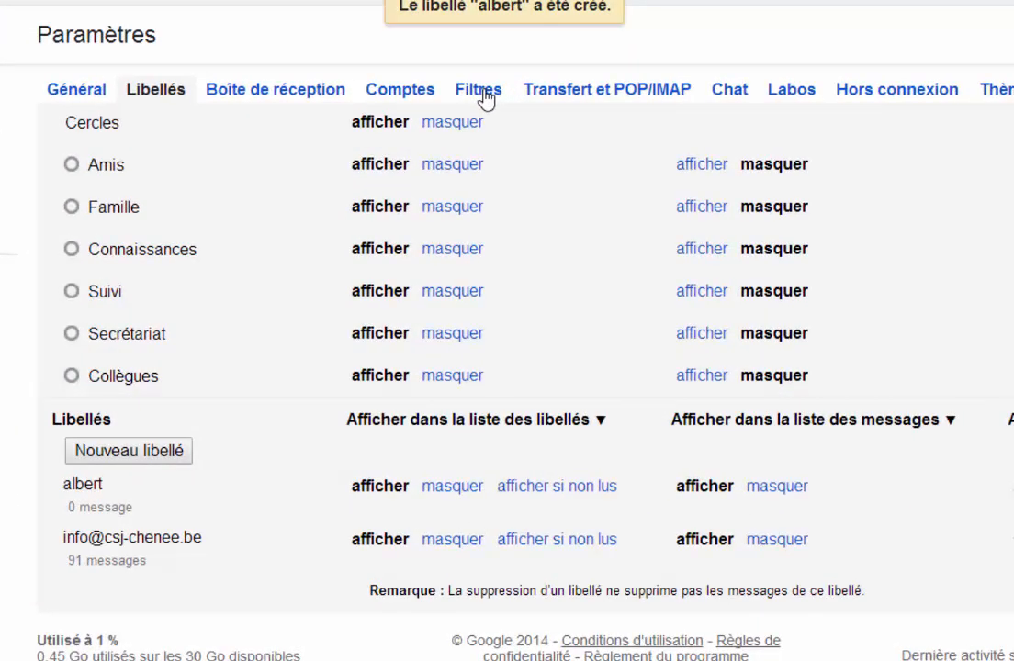
Step: Start a new filter for messages sent from the colleague's e-mail address and continue to its actions
left_click(491, 181)
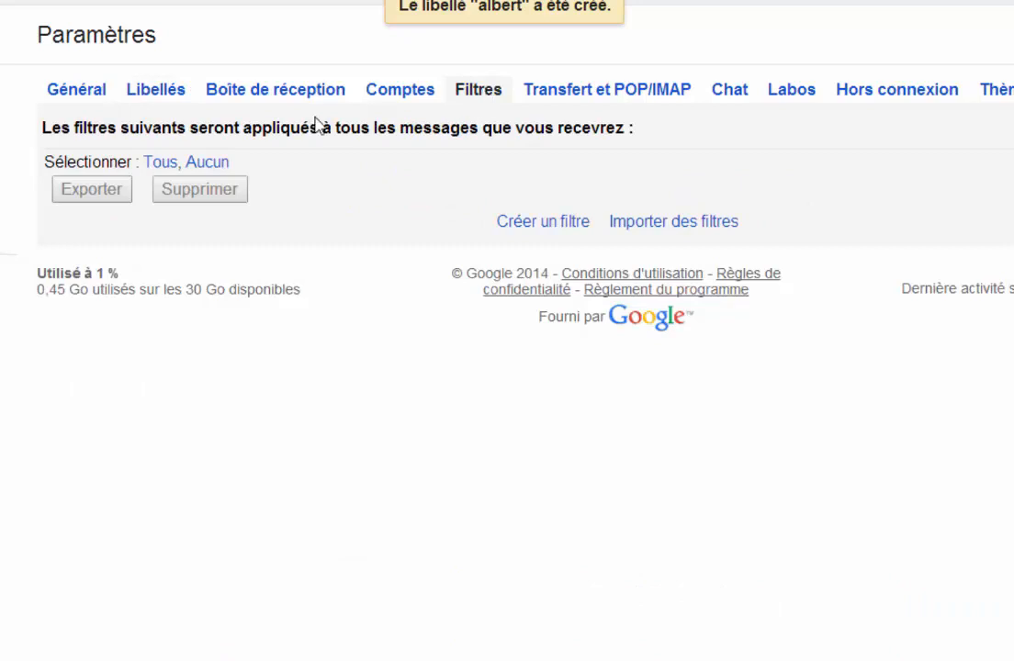
left_click(541, 224)
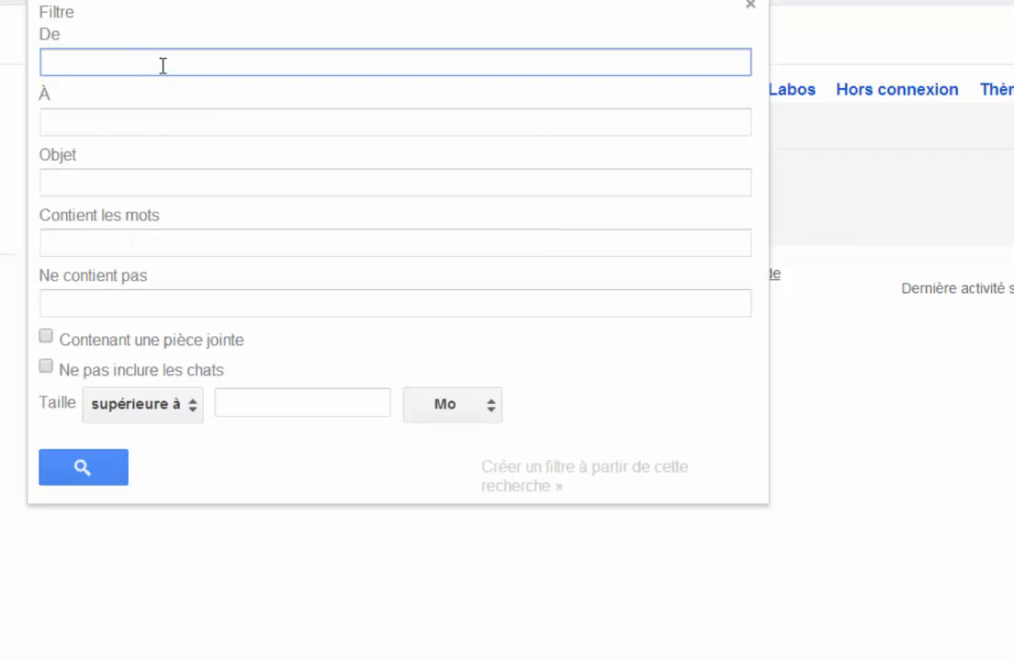
type("albert")
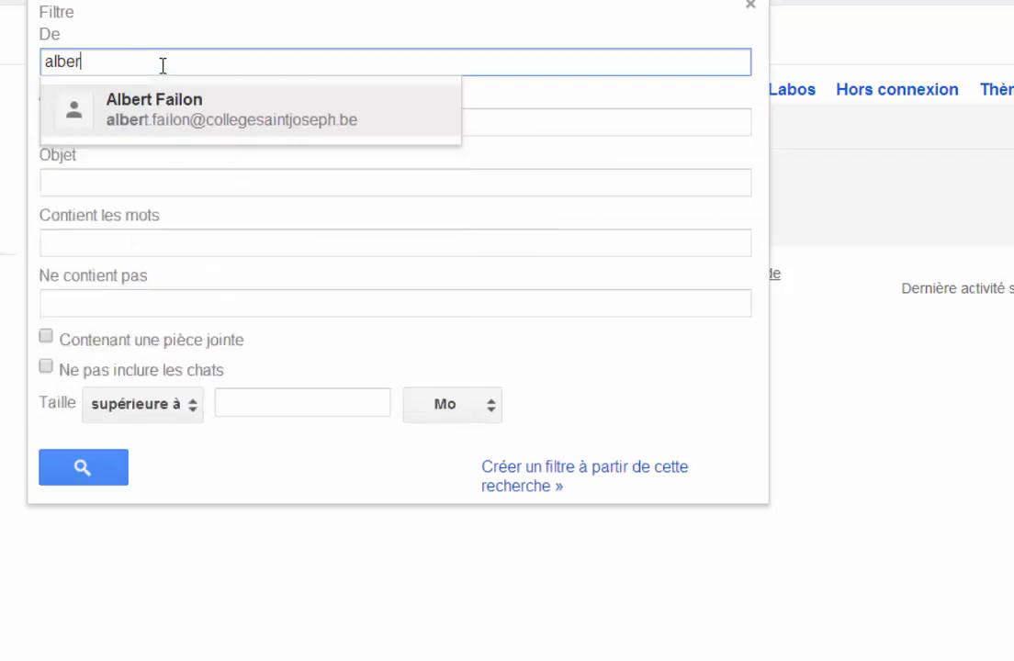
left_click(149, 111)
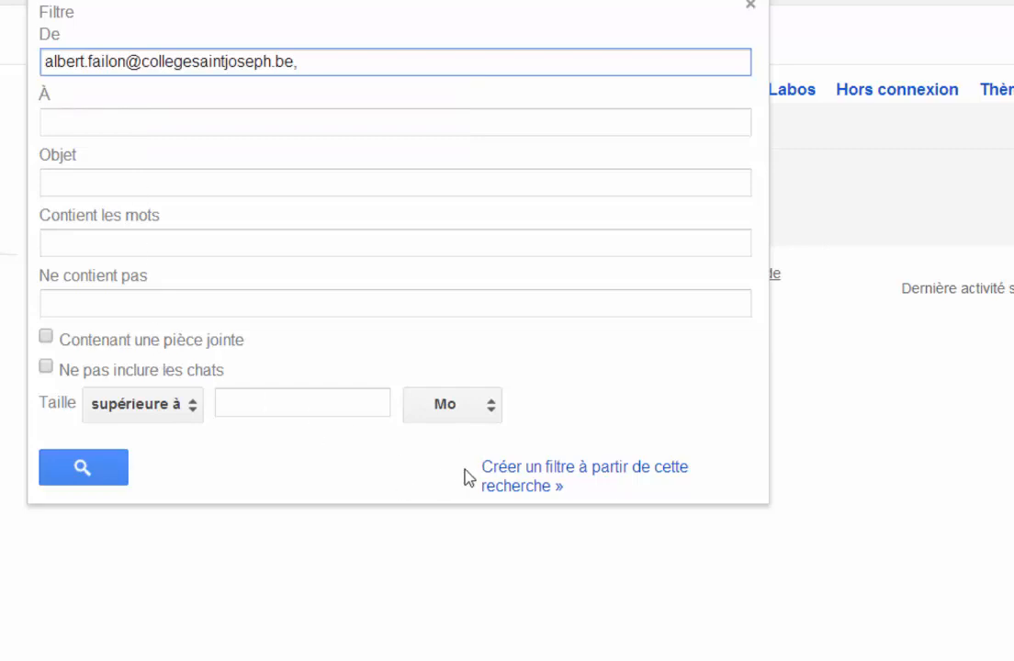
left_click(535, 486)
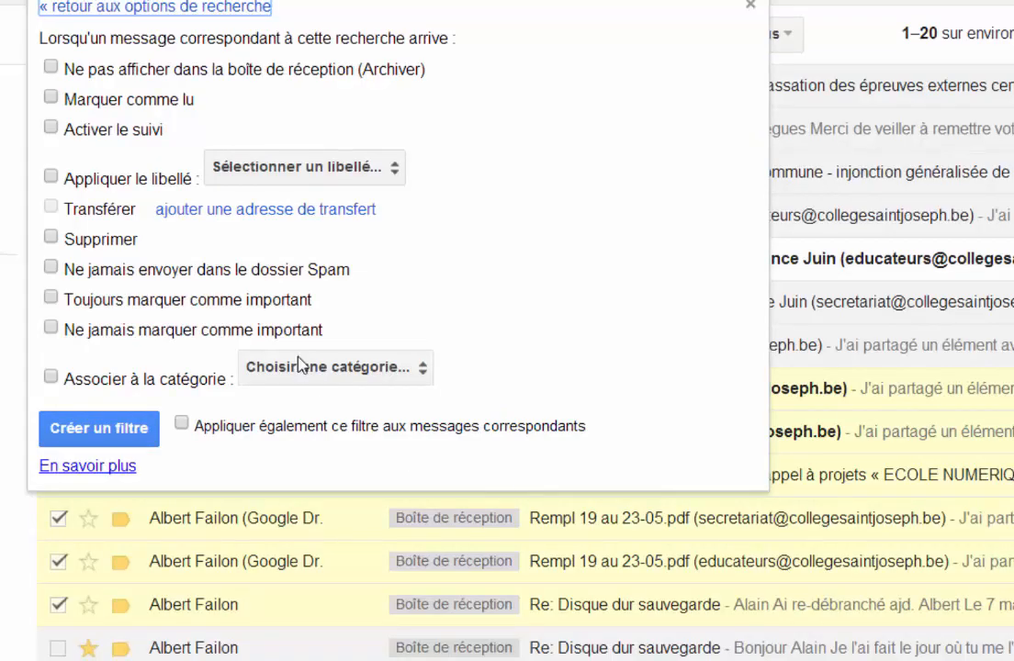
Step: Create the filter so it applies the colleague's label ("Appliquer le libellé"), including to existing matching messages
left_click(51, 177)
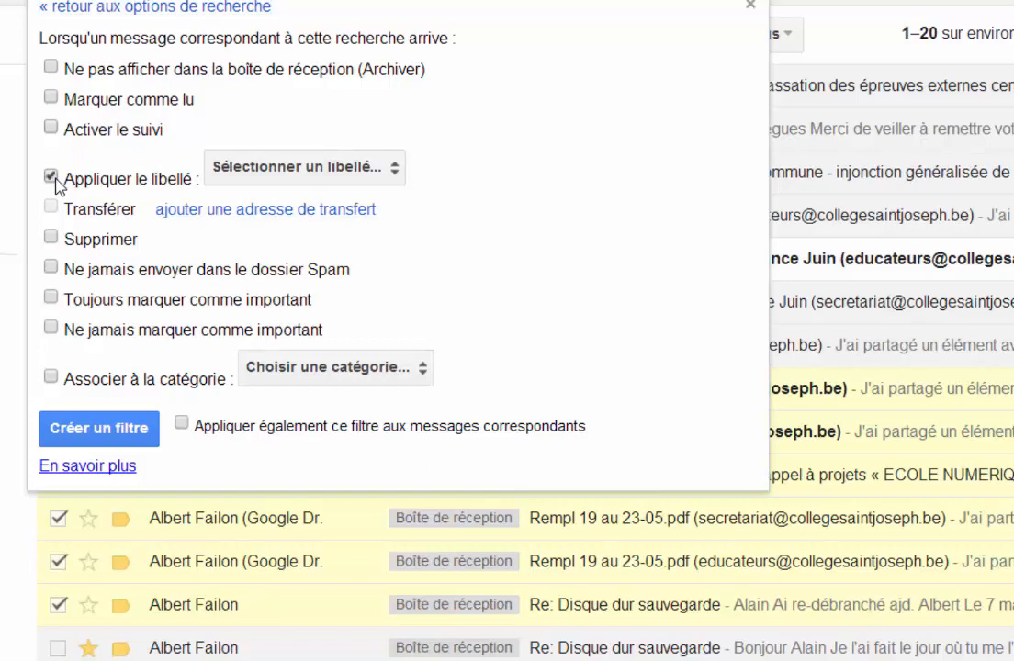
left_click(305, 169)
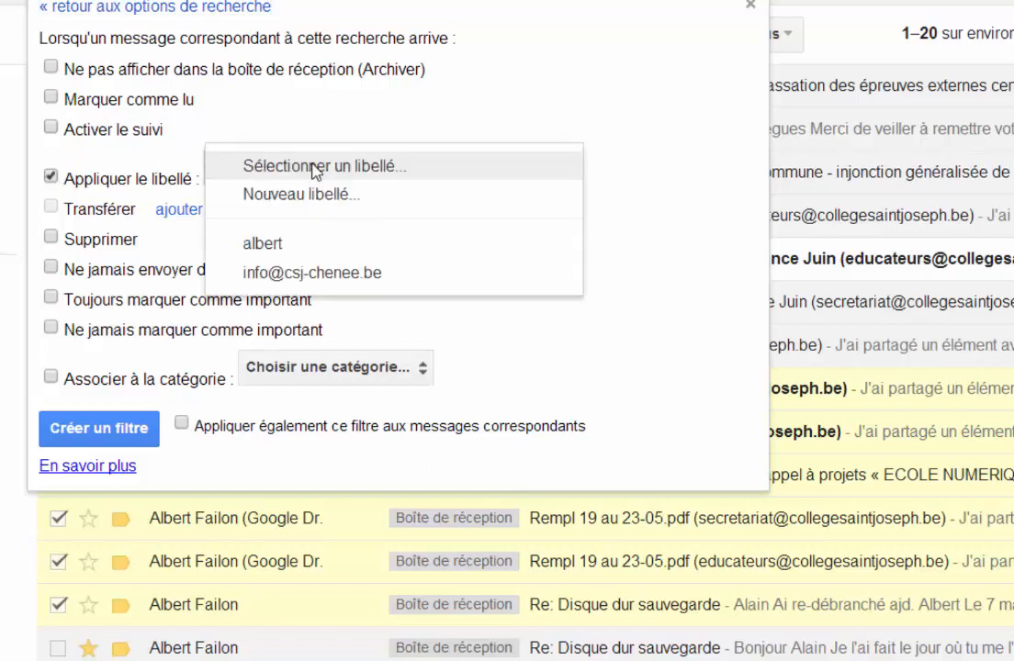
left_click(272, 246)
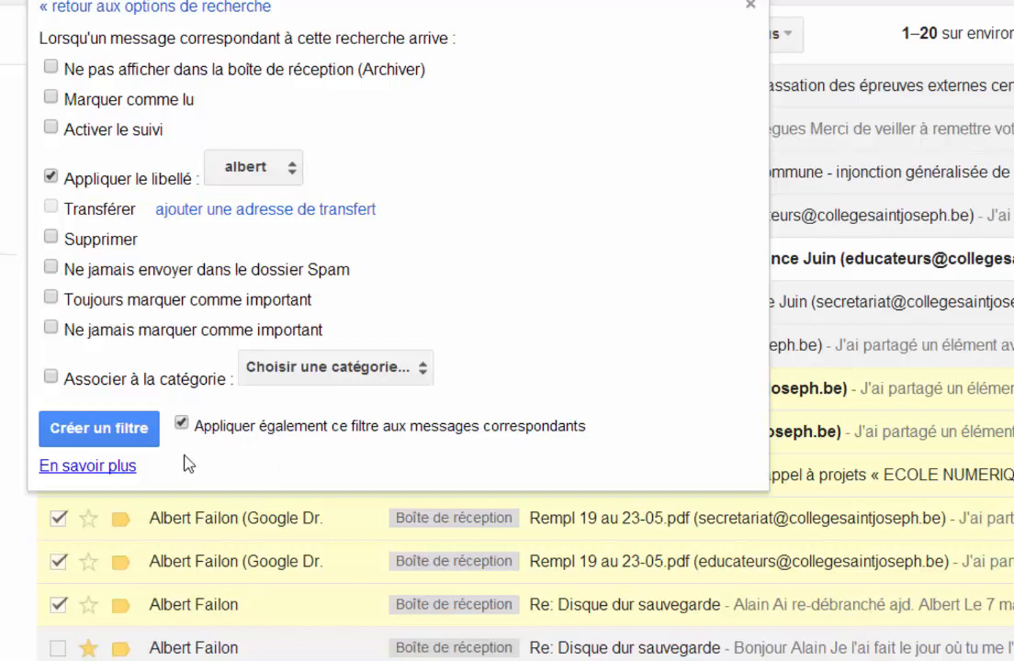
left_click(133, 427)
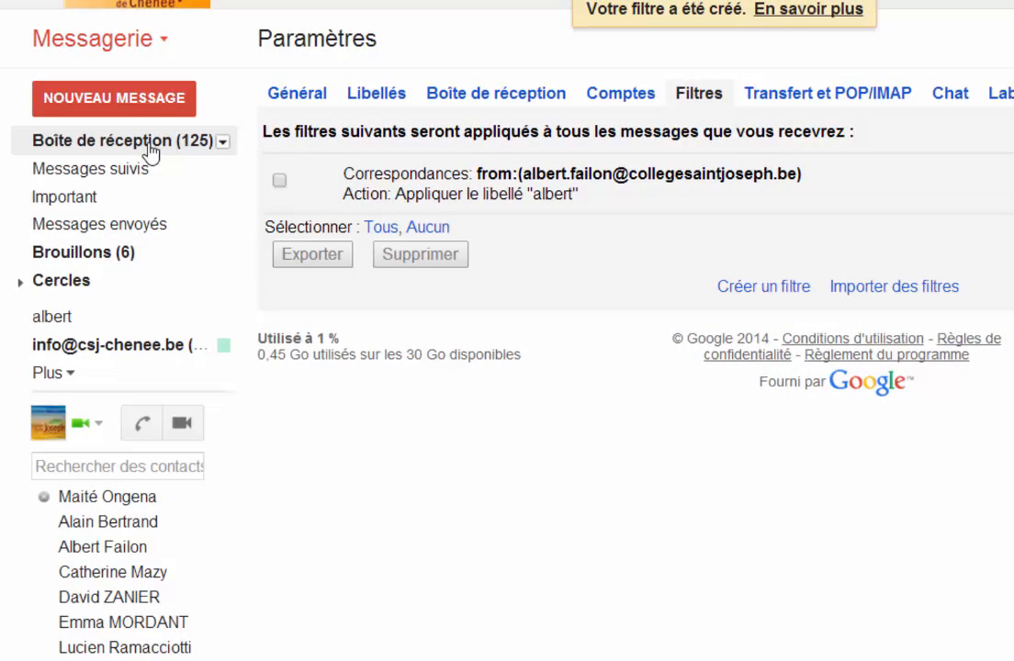
Step: Colour the colleague's label blue from the inbox's label list and list the messages carrying that label
left_click(150, 152)
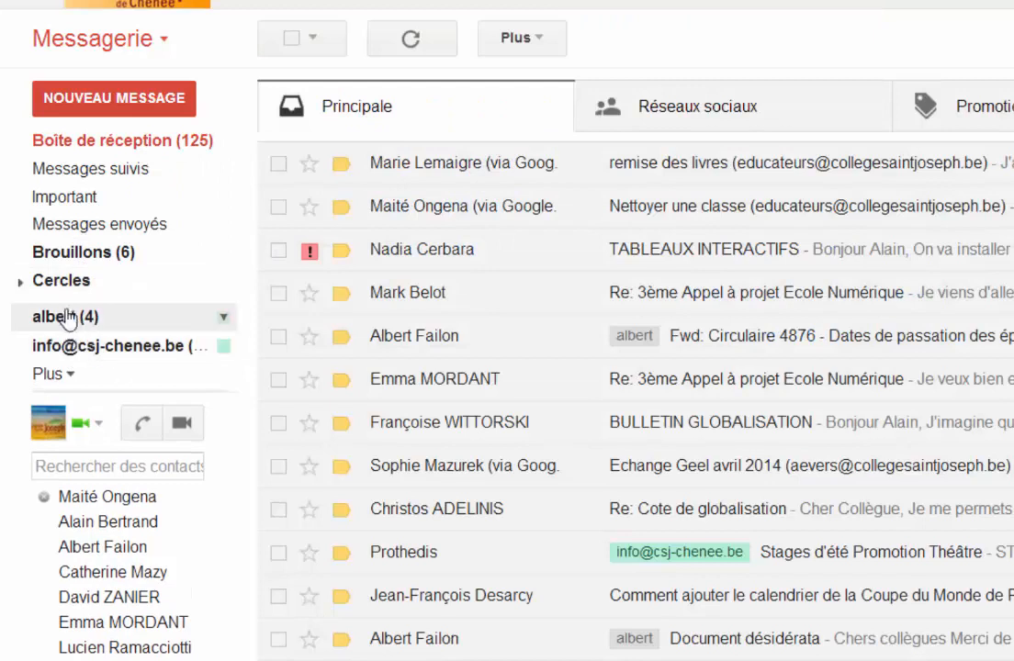
left_click(223, 318)
mouse_move(361, 351)
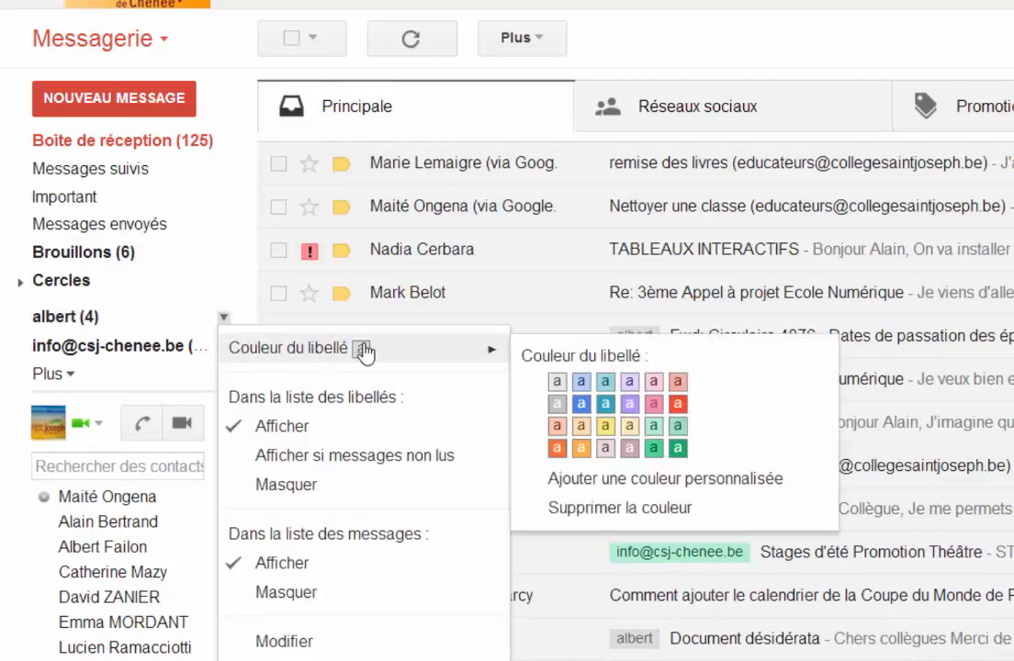
left_click(582, 404)
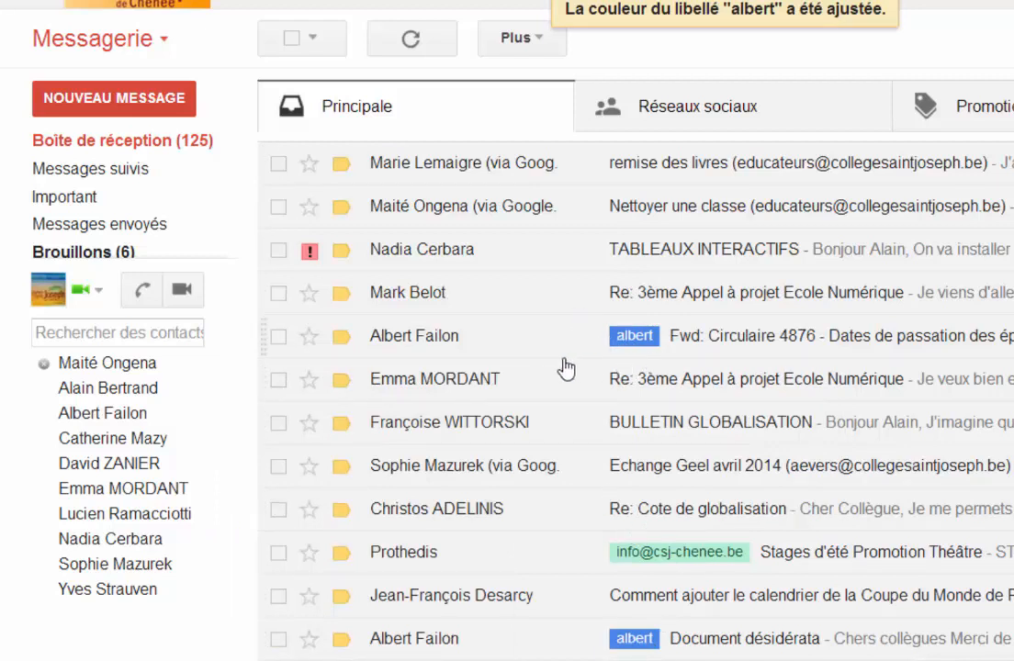
mouse_move(106, 216)
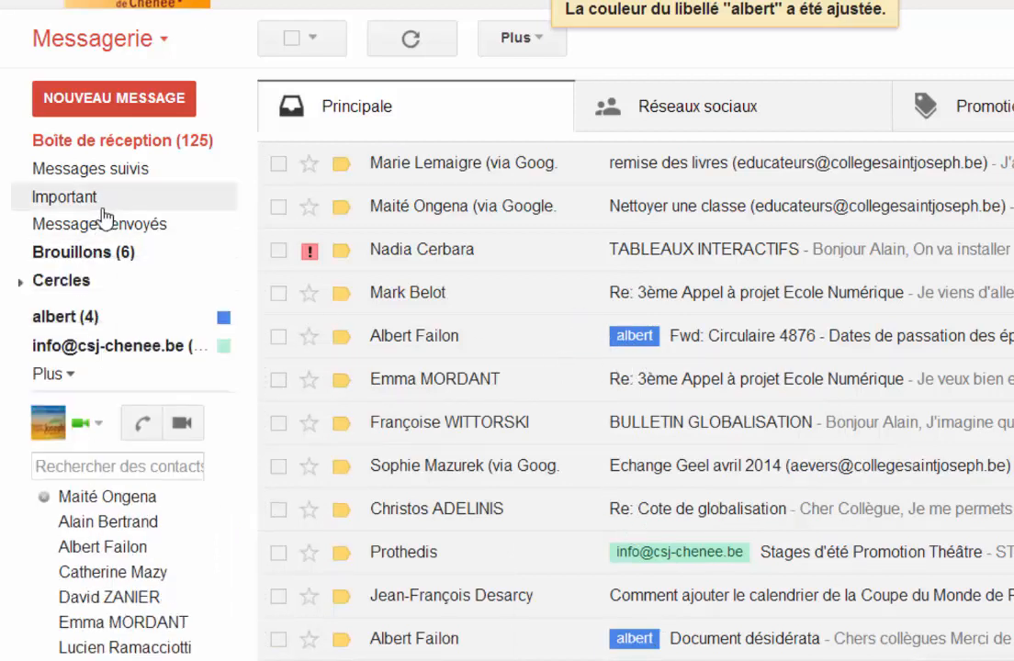
left_click(64, 318)
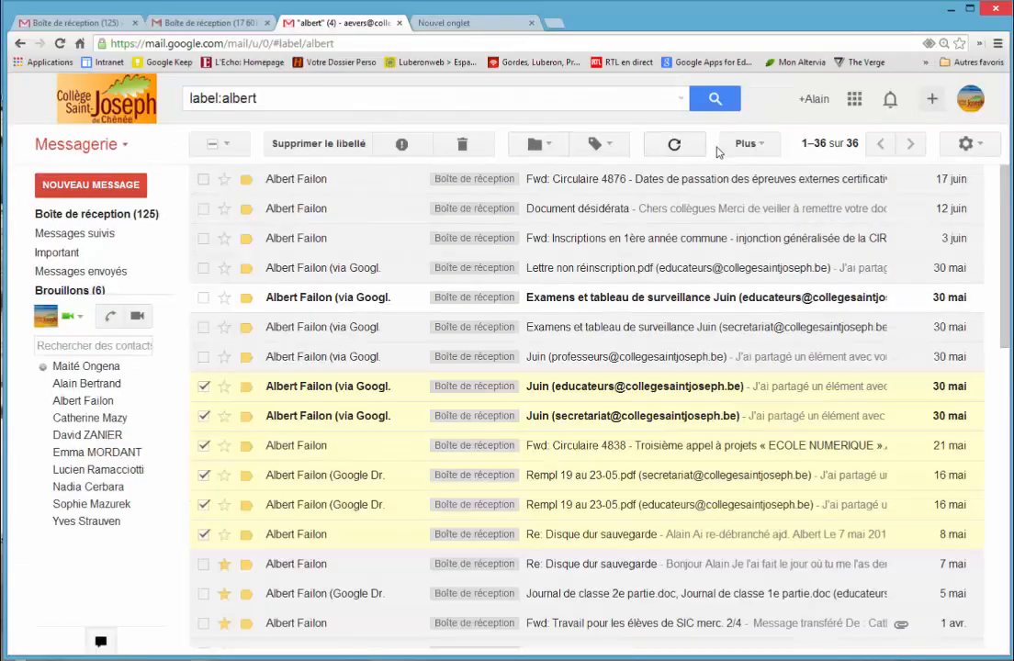
Step: Open the filter settings and review the criteria and actions of the colleague's filter
left_click(966, 144)
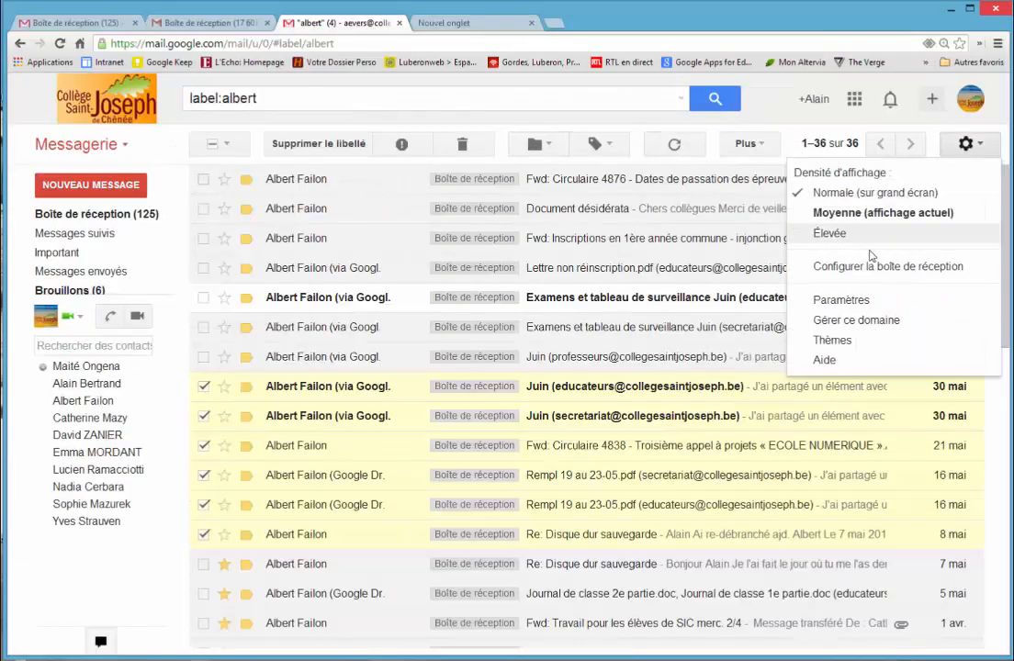
left_click(841, 299)
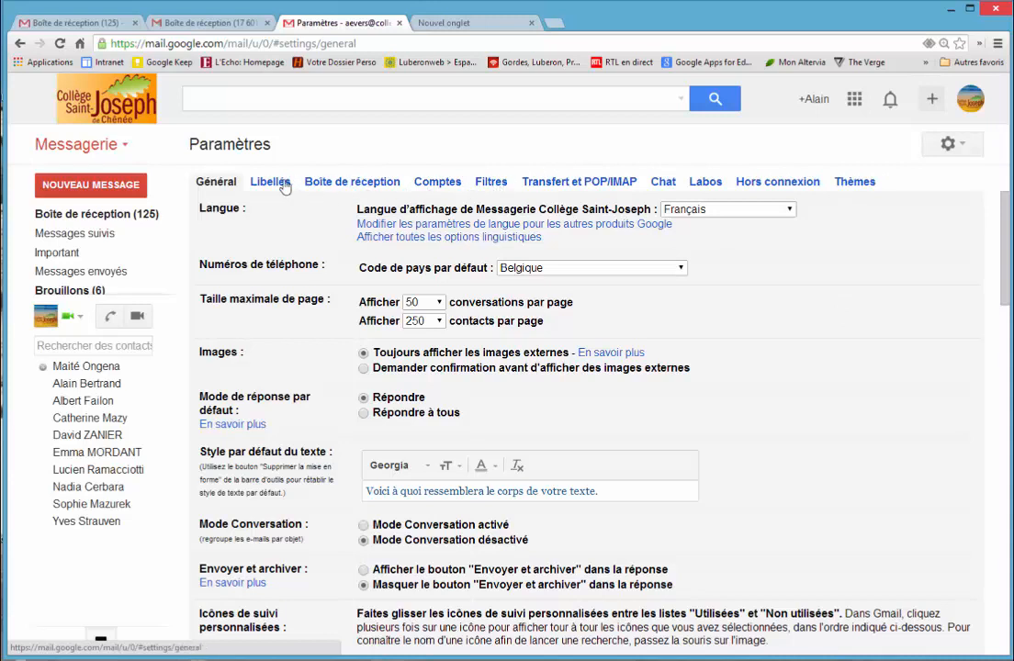
left_click(491, 182)
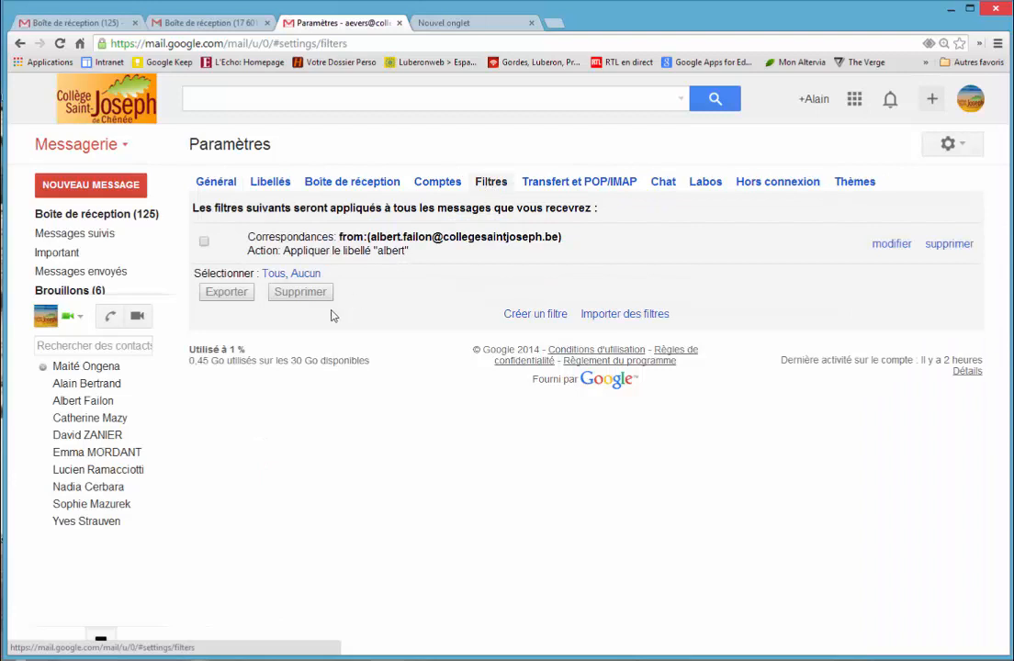
left_click(889, 243)
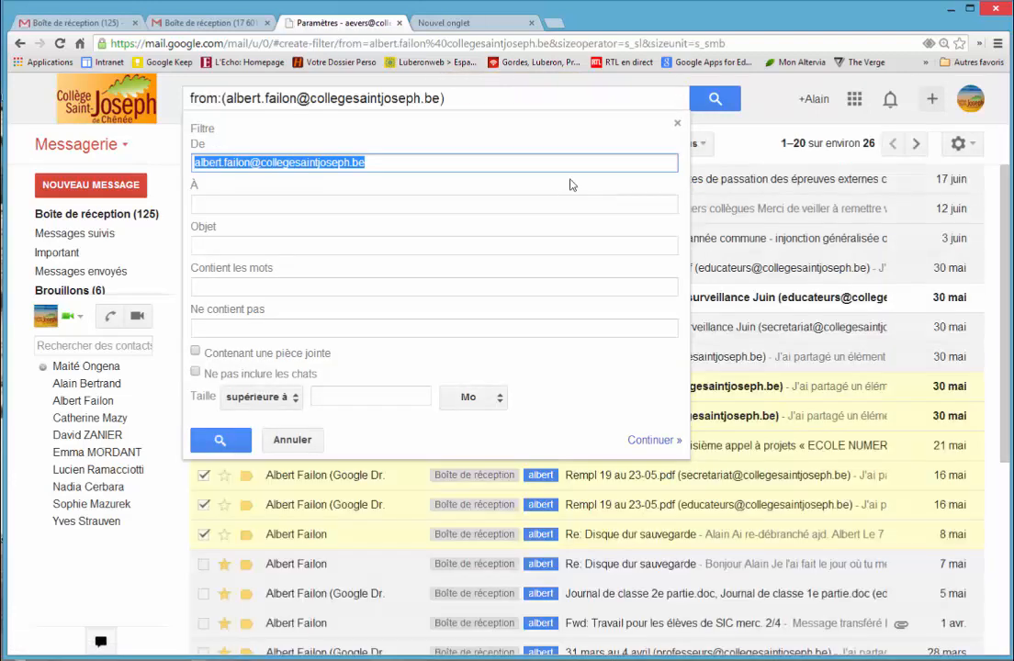
left_click(650, 441)
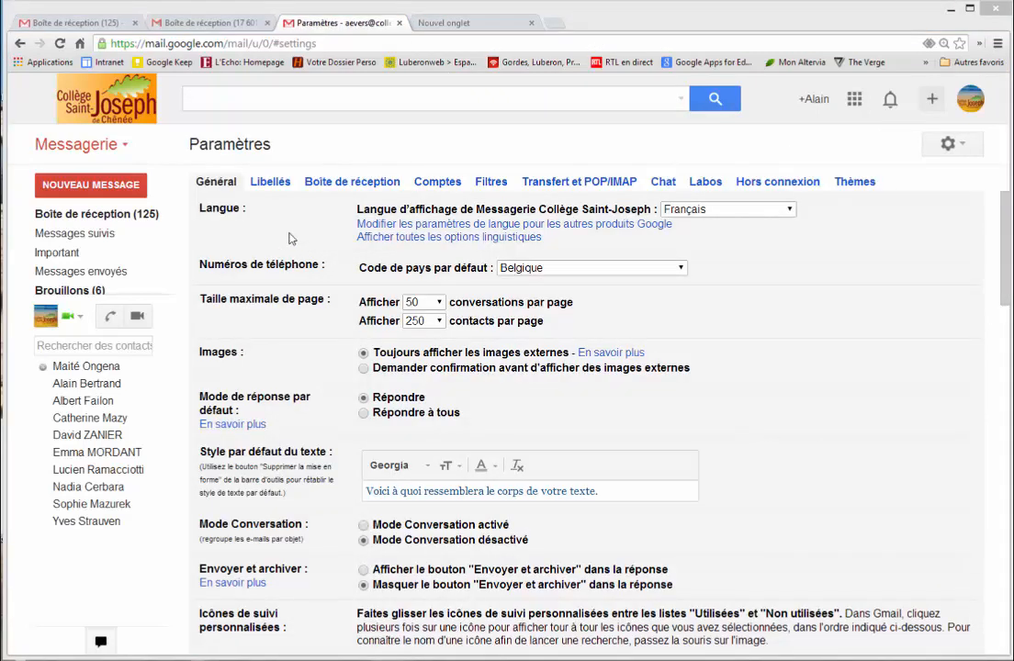
Step: Review the account settings ("Comptes") and the sender addresses available in a new message
left_click(439, 182)
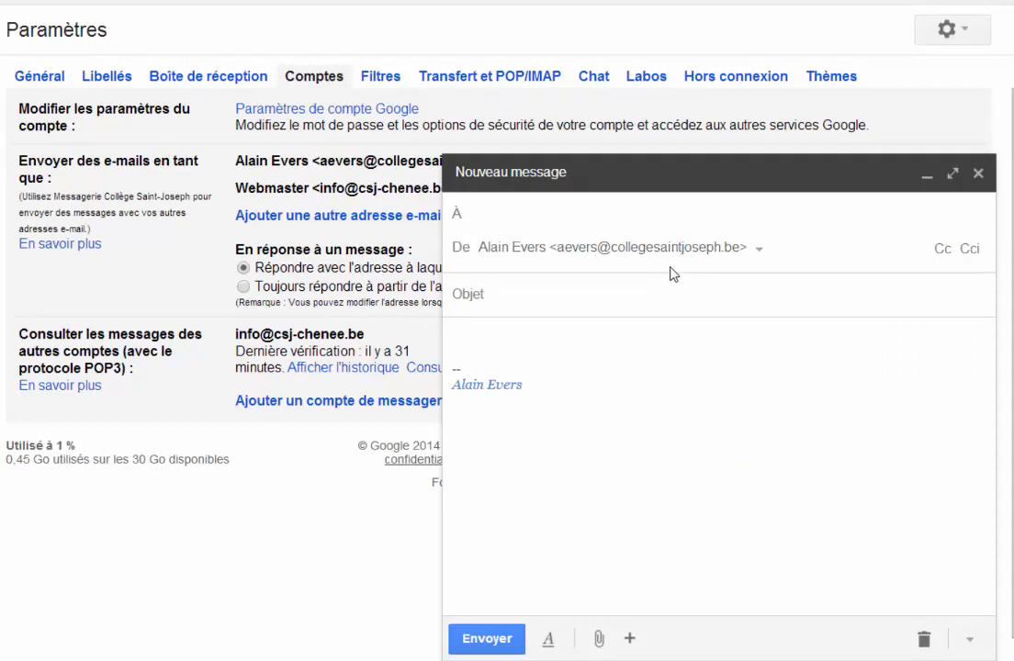
left_click(757, 248)
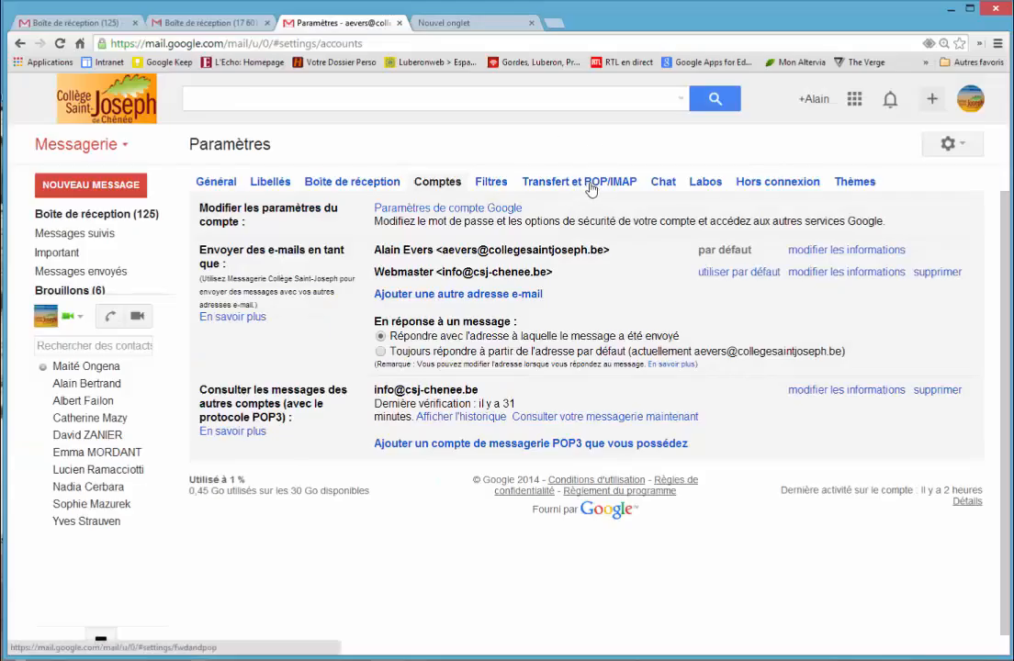
Step: Review the forwarding and POP/IMAP settings ("Transfert et POP/IMAP"), and briefly show the list of Google apps
left_click(590, 184)
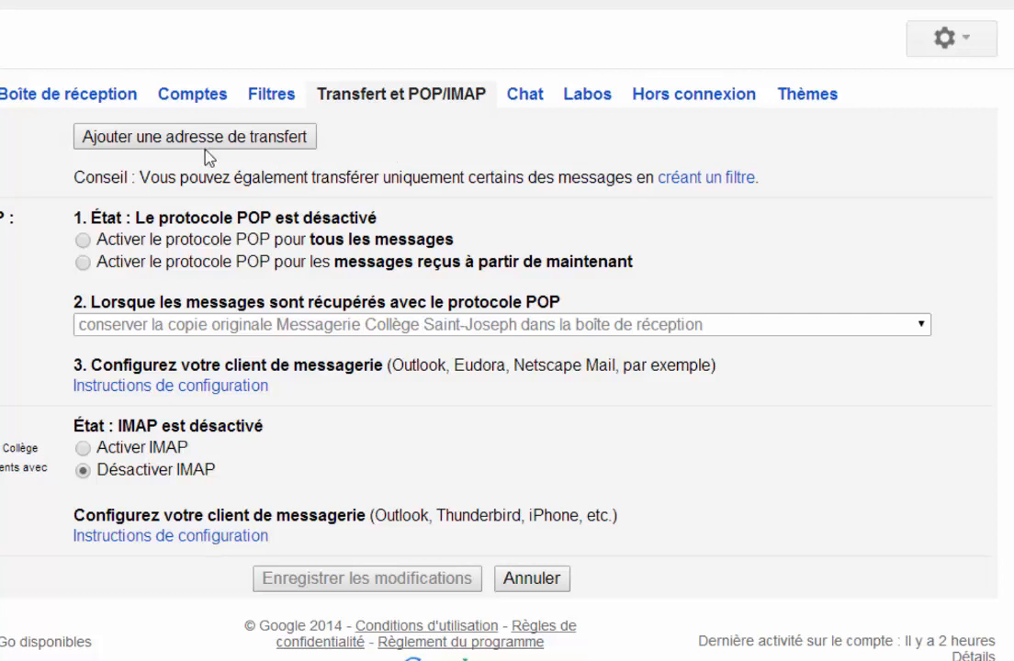
left_click(806, 1)
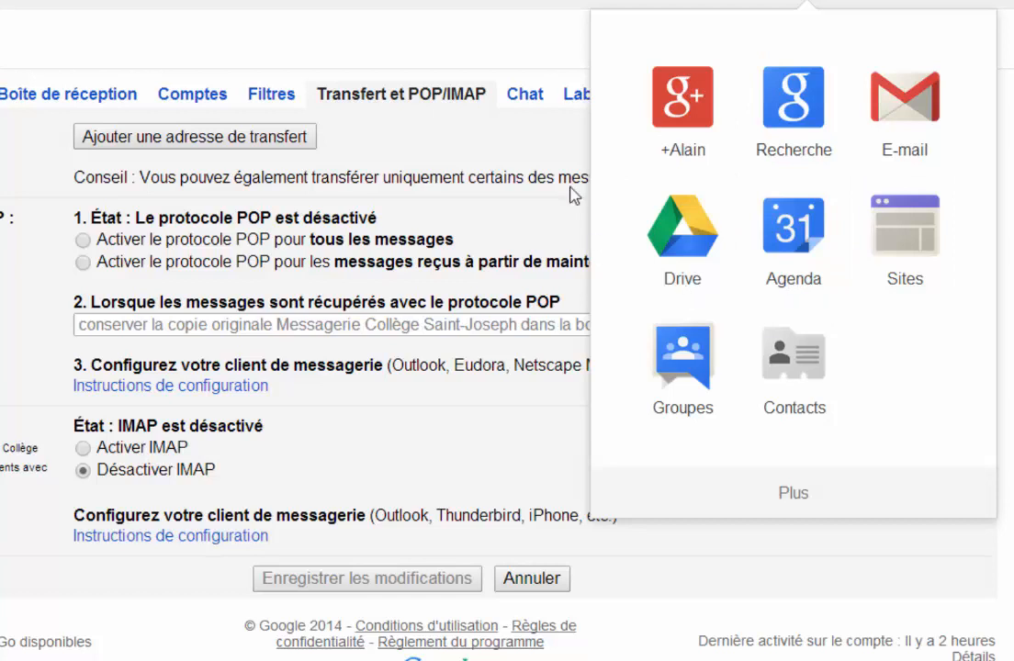
left_click(357, 147)
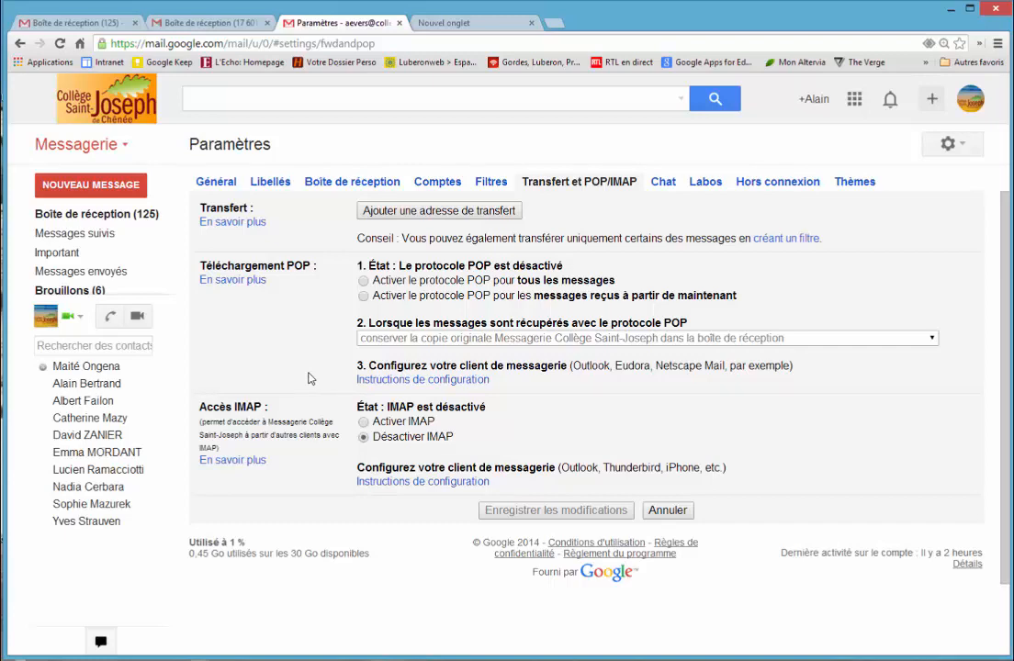
Step: Browse the experimental features in the "Labos" settings and view the offline settings ("Hors connexion")
left_click(706, 181)
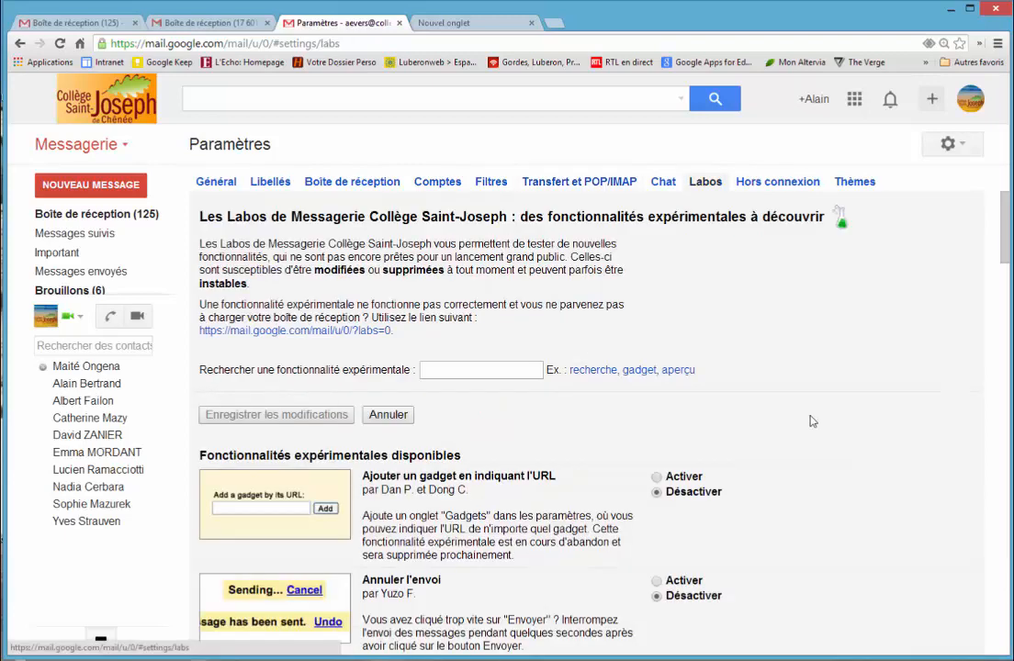
scroll(810, 421, "down", 3)
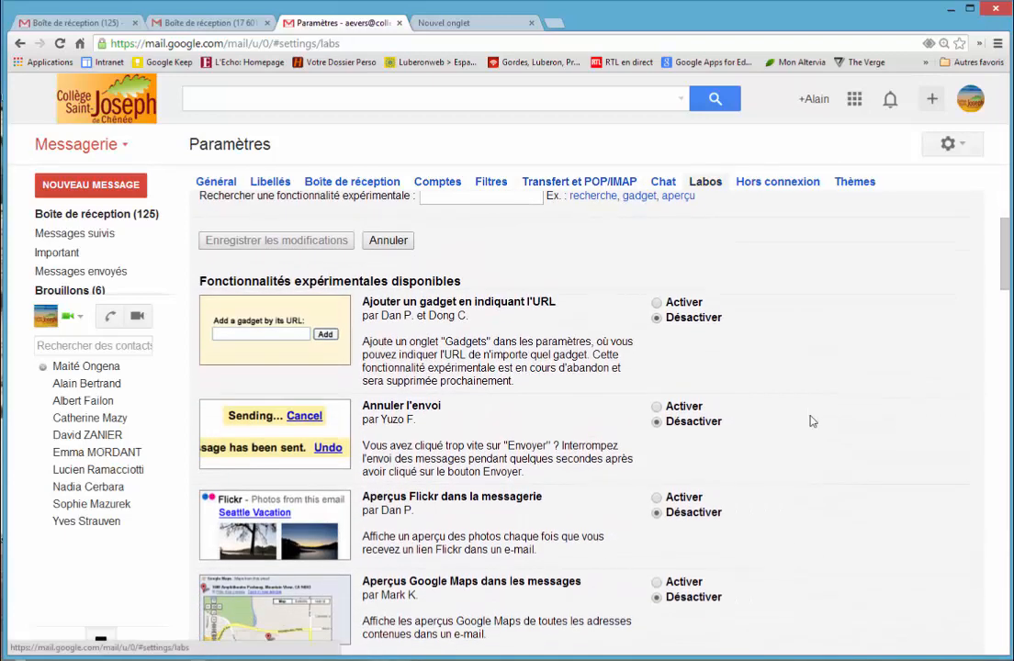
scroll(810, 421, "down", 3)
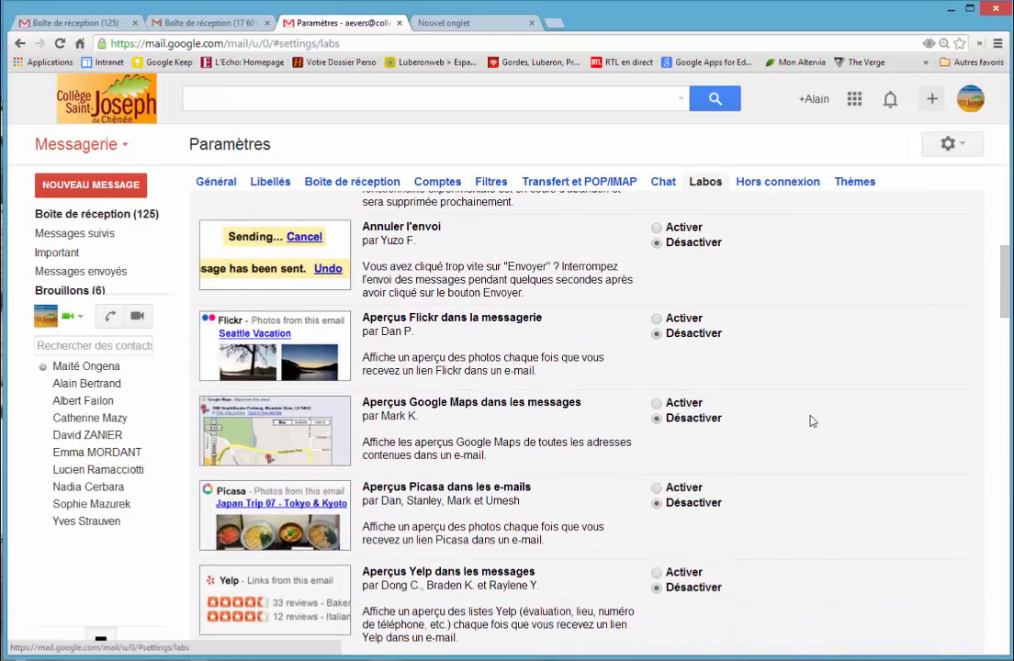
scroll(810, 421, "down", 5)
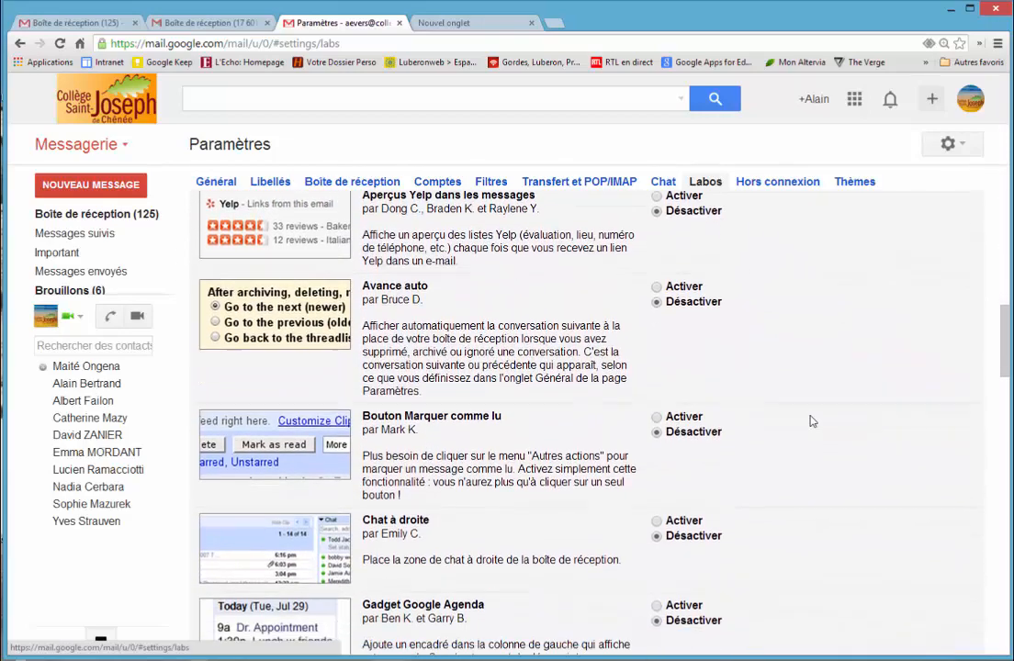
scroll(810, 421, "down", 4)
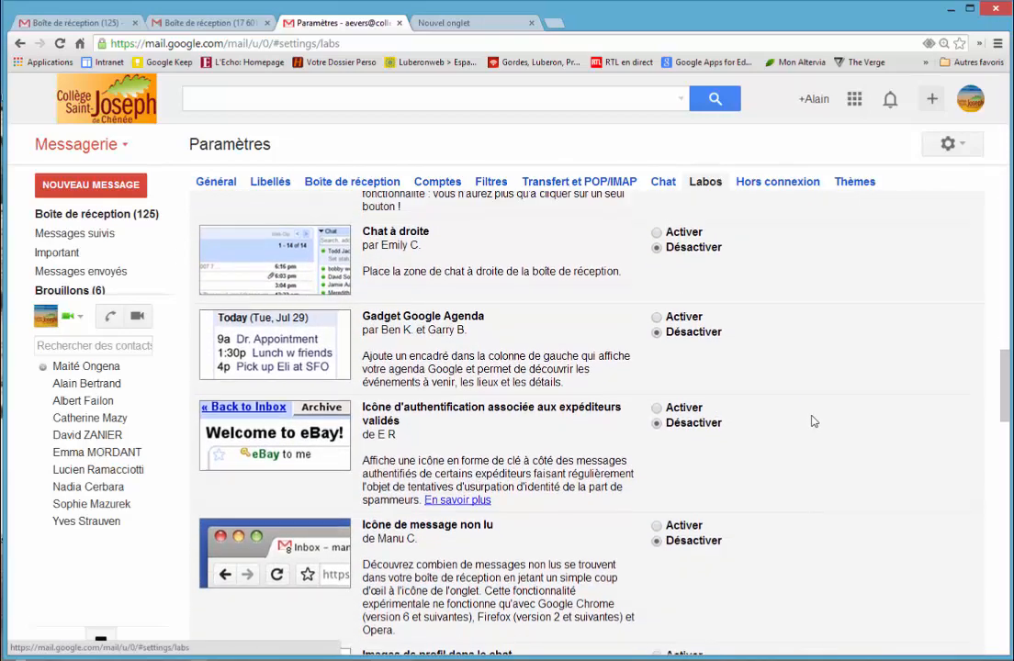
scroll(810, 421, "up", 14)
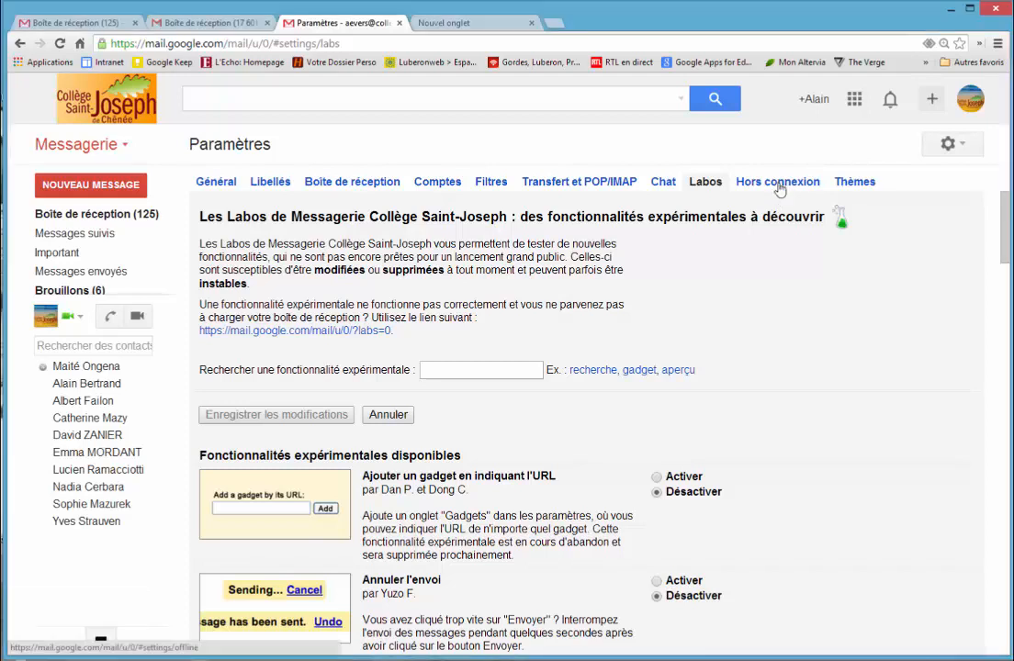
left_click(779, 188)
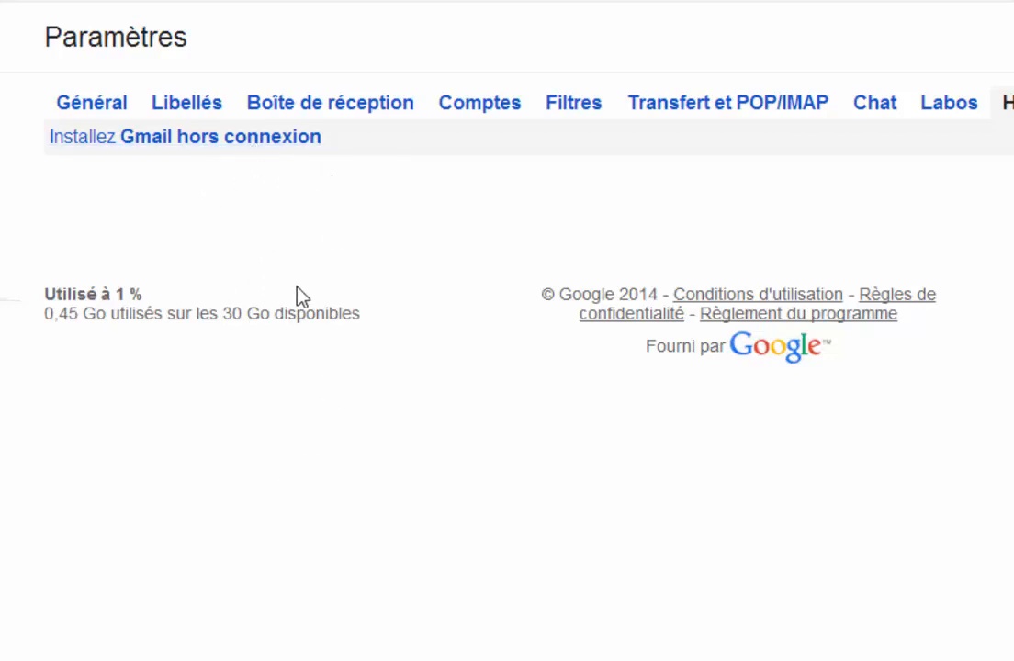
Step: Return to the inbox and show the list of Google apps to locate Drive
left_click(101, 214)
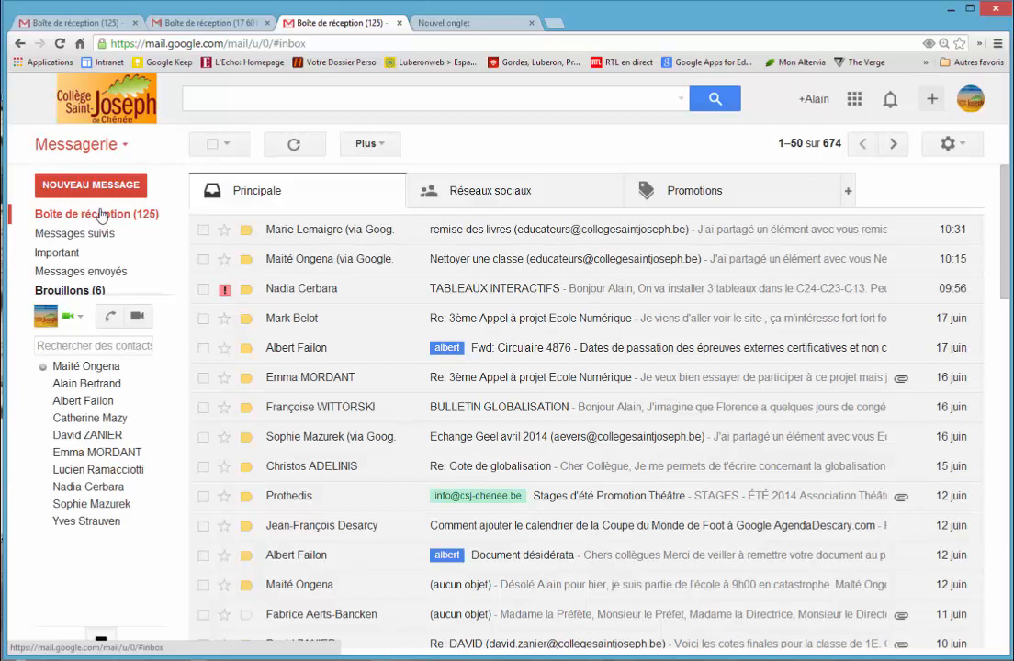
left_click(854, 99)
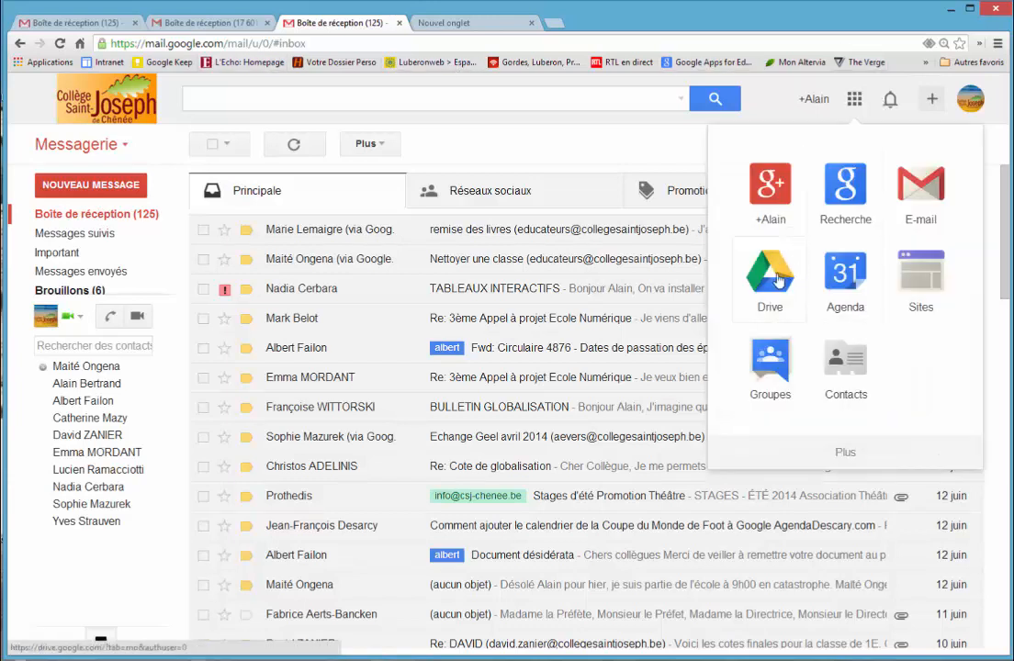